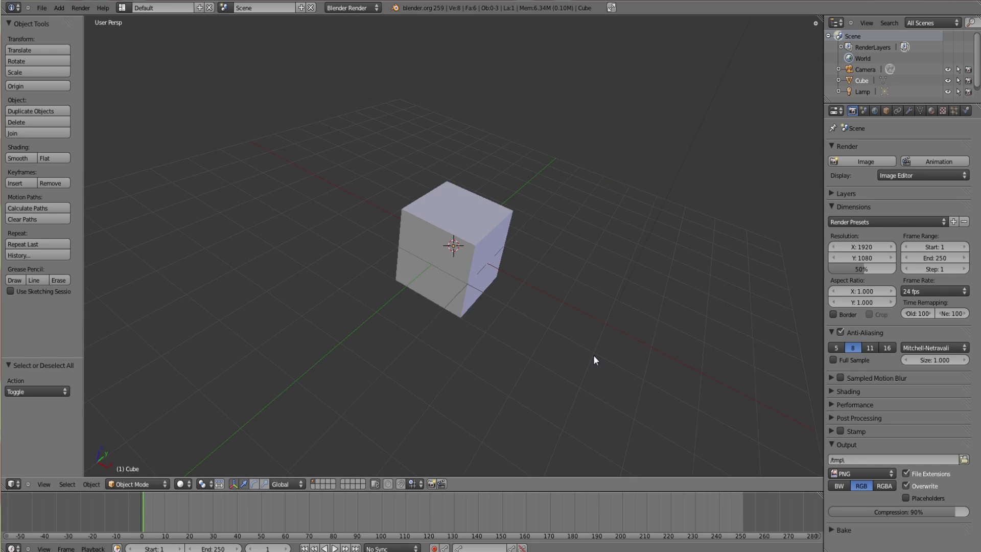
pyautogui.scroll(-5, 593, 357)
pyautogui.scroll(4, 499, 357)
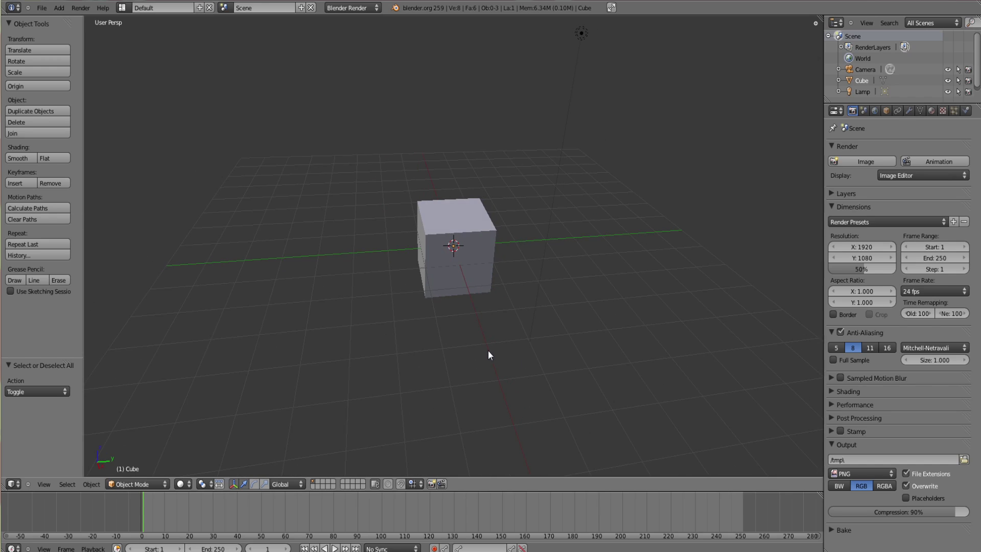
pyautogui.scroll(3, 489, 351)
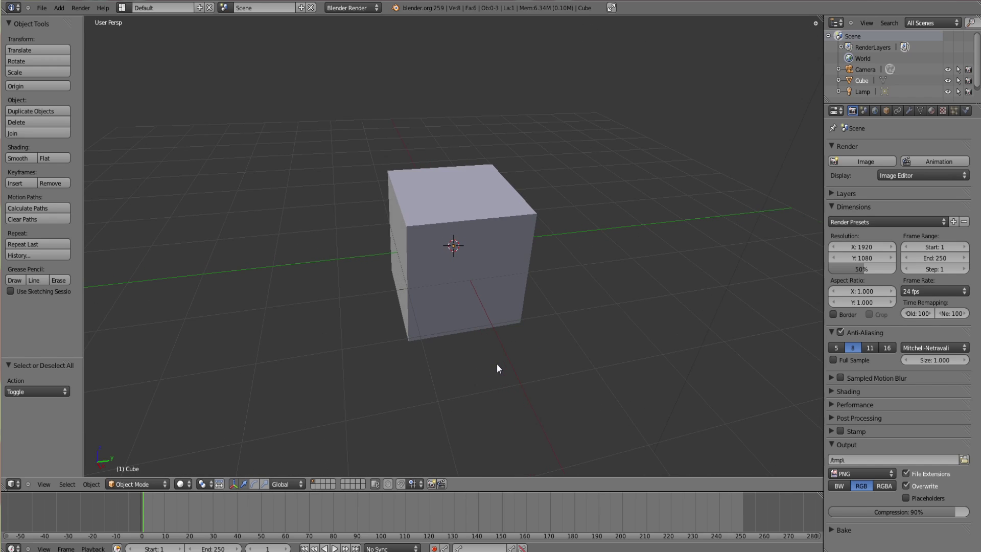
pyautogui.scroll(-5, 497, 364)
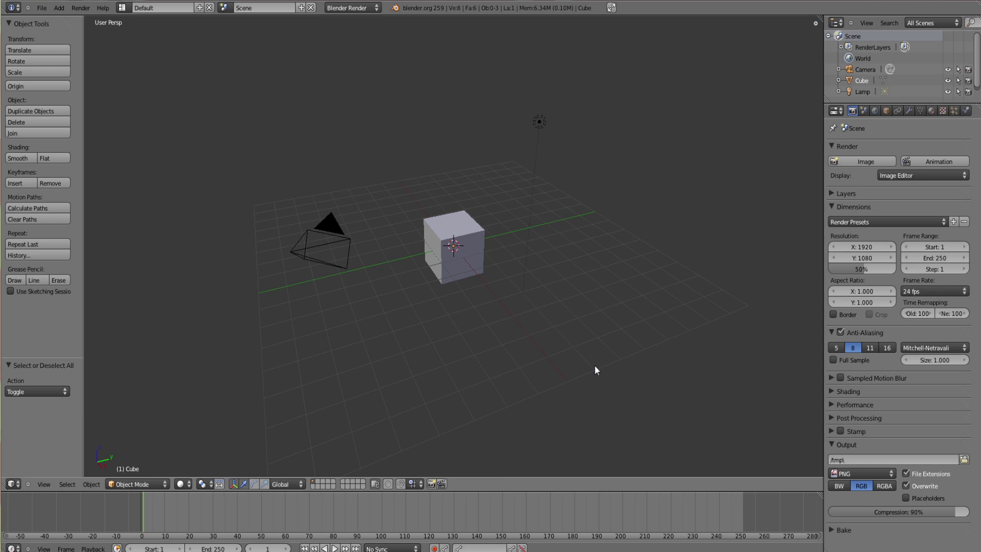
pyautogui.scroll(6, 581, 354)
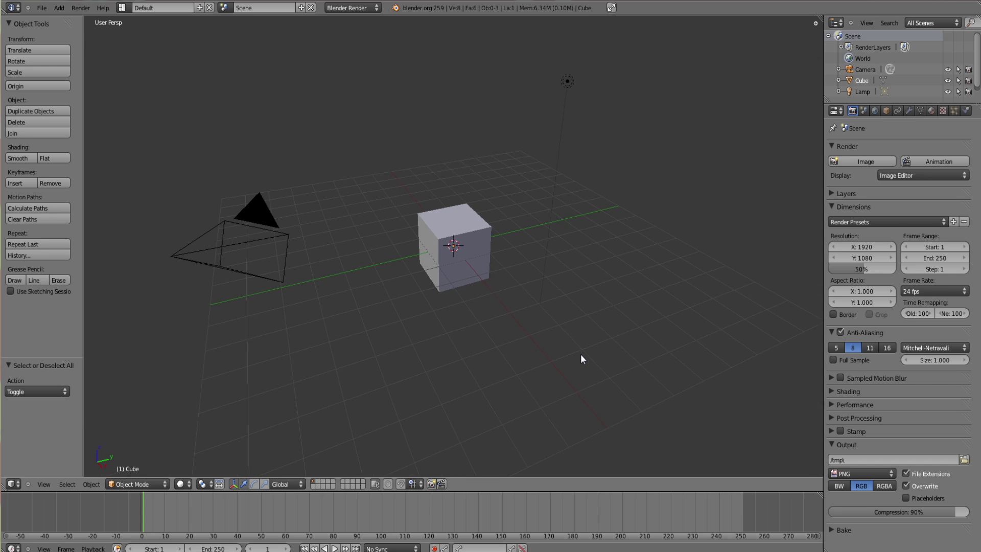
pyautogui.scroll(-2, 597, 351)
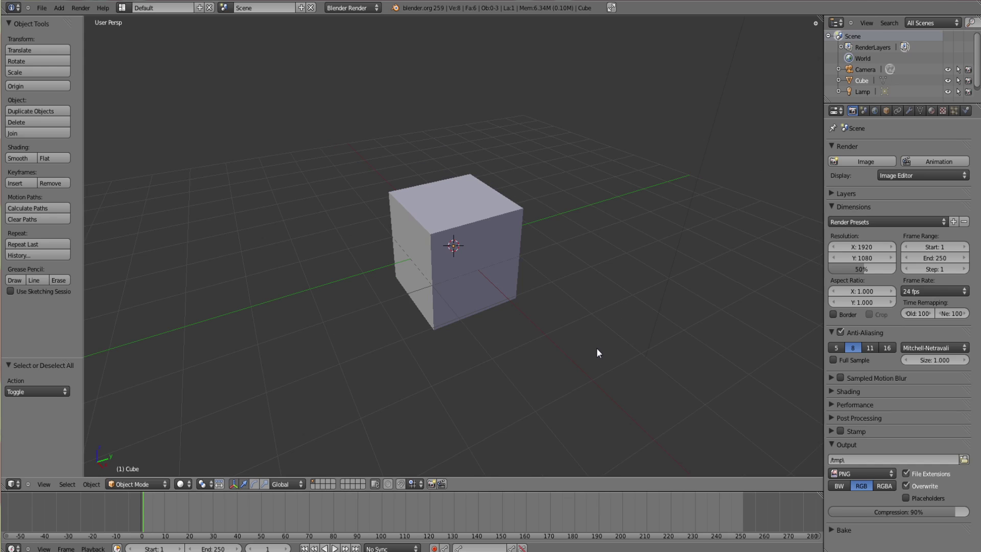
# - Select the default cube in the 3D view
pyautogui.rightClick(456, 236)
pyautogui.scroll(4, 553, 342)
pyautogui.moveTo(554, 337); pyautogui.dragTo(619, 318, button='middle')
pyautogui.scroll(-2, 590, 333)
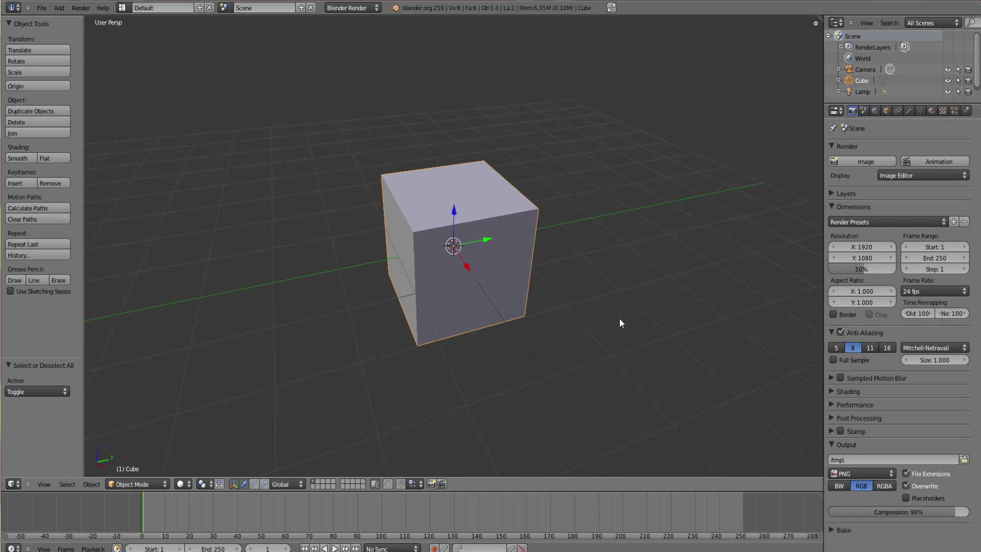
pyautogui.scroll(-6, 600, 325)
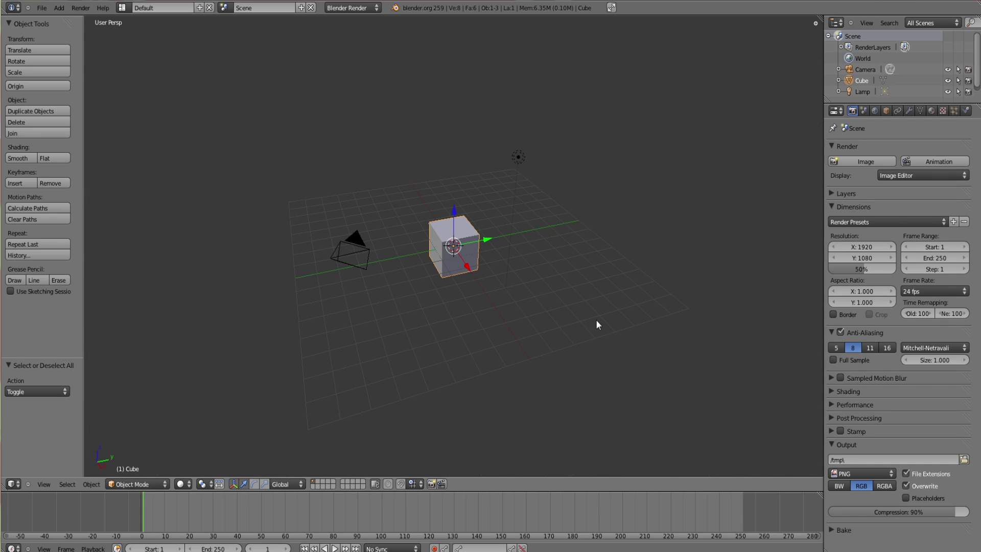
pyautogui.scroll(6, 598, 325)
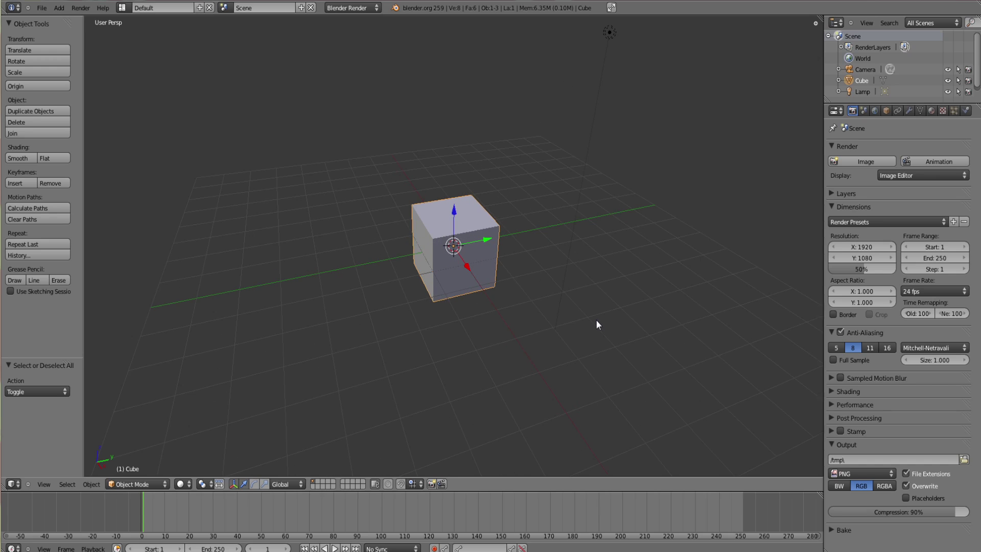
pyautogui.keyDown('shift'); pyautogui.moveTo(552, 300); pyautogui.dragTo(535, 322, button='middle'); pyautogui.keyUp('shift')
pyautogui.scroll(-2, 533, 329)
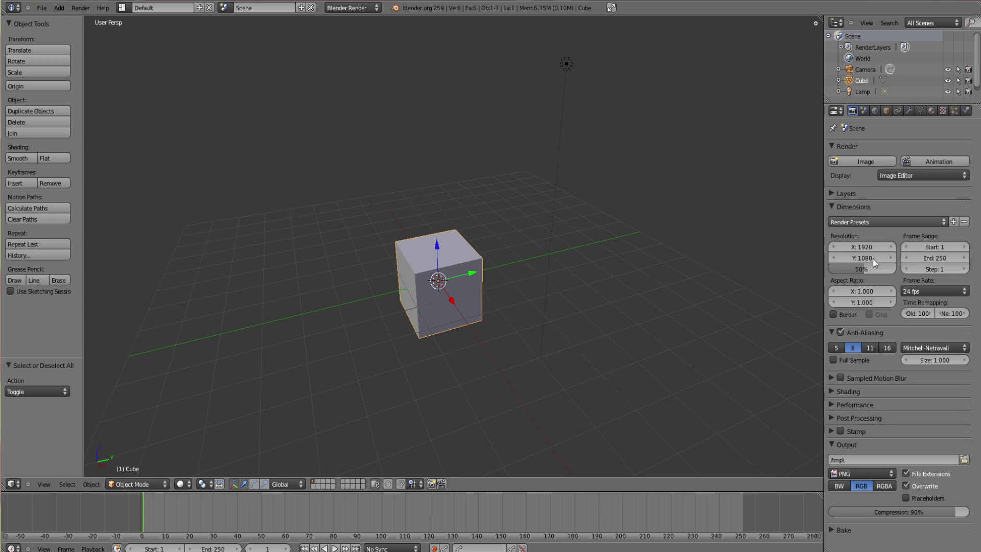
# - Set the current frame of the timeline to 0
pyautogui.hotkey('alt', 'a')
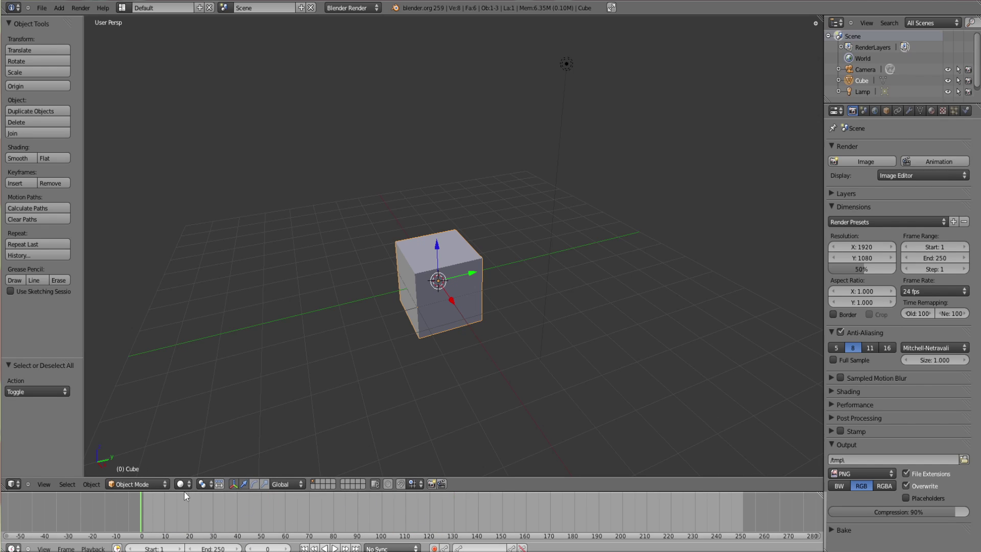
pyautogui.hotkey('alt', 'a')
pyautogui.click(142, 510)
pyautogui.moveTo(643, 267); pyautogui.dragTo(632, 269, button='middle')
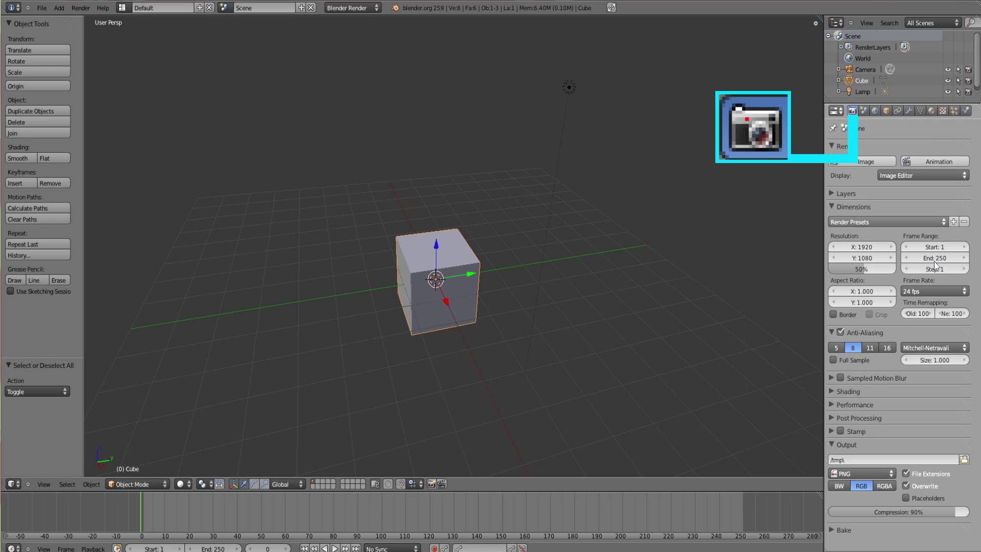
pyautogui.scroll(2, 480, 313)
pyautogui.moveTo(461, 315); pyautogui.dragTo(418, 305, button='middle')
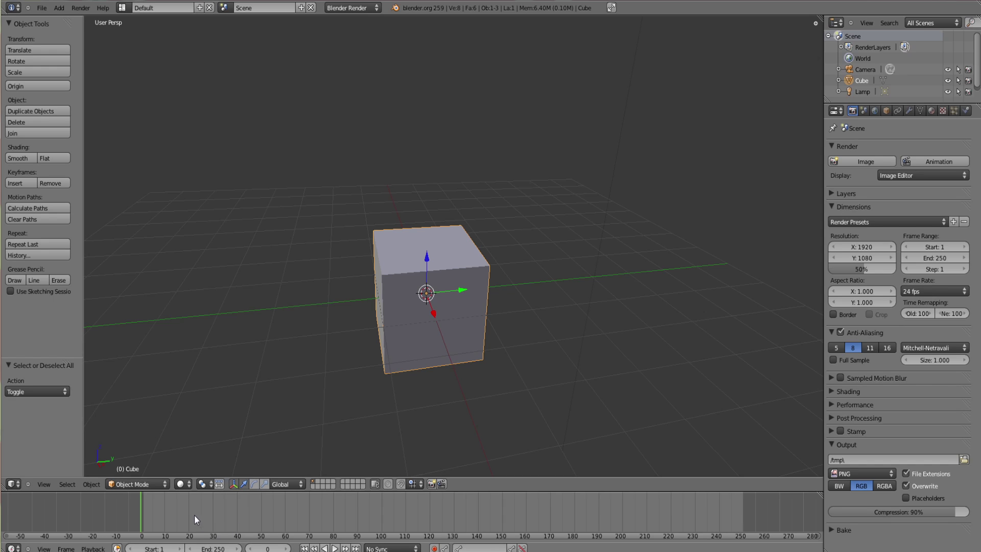
pyautogui.moveTo(194, 515)
pyautogui.mouseDown()
pyautogui.moveTo(217, 511)
pyautogui.moveTo(118, 514)
pyautogui.moveTo(238, 511)
pyautogui.moveTo(70, 513)
pyautogui.mouseUp()
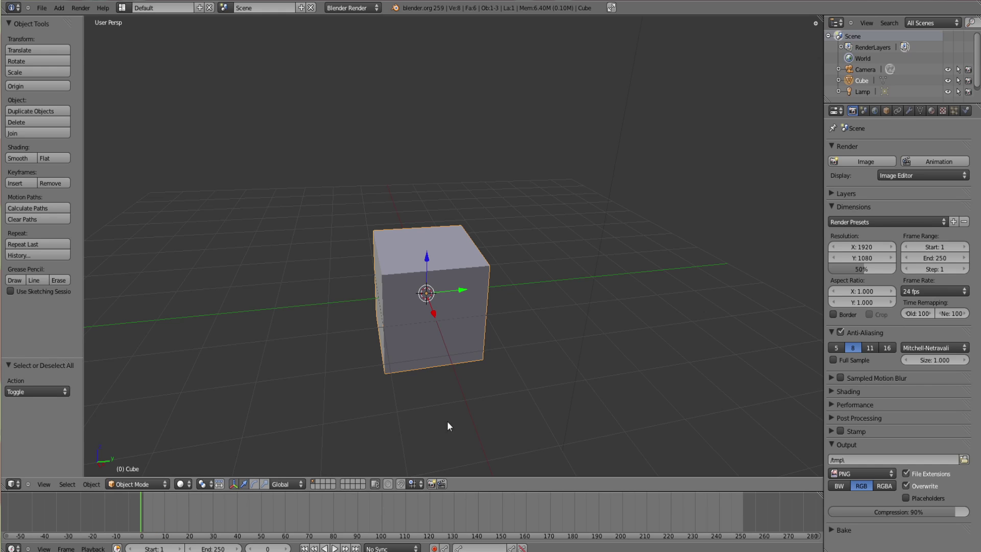
pyautogui.moveTo(495, 367); pyautogui.dragTo(477, 383, button='middle')
pyautogui.moveTo(411, 383); pyautogui.dragTo(513, 398, button='middle')
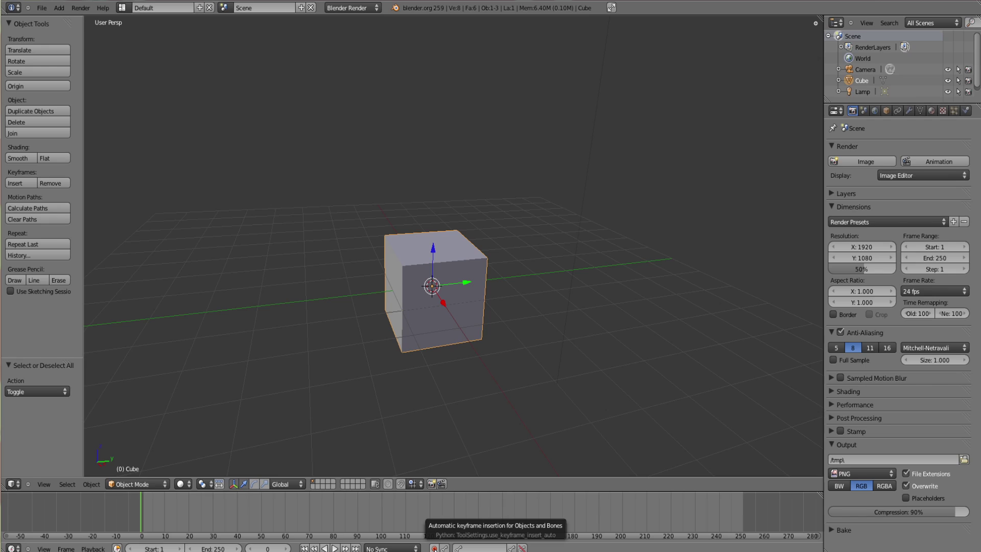
pyautogui.click(438, 549)
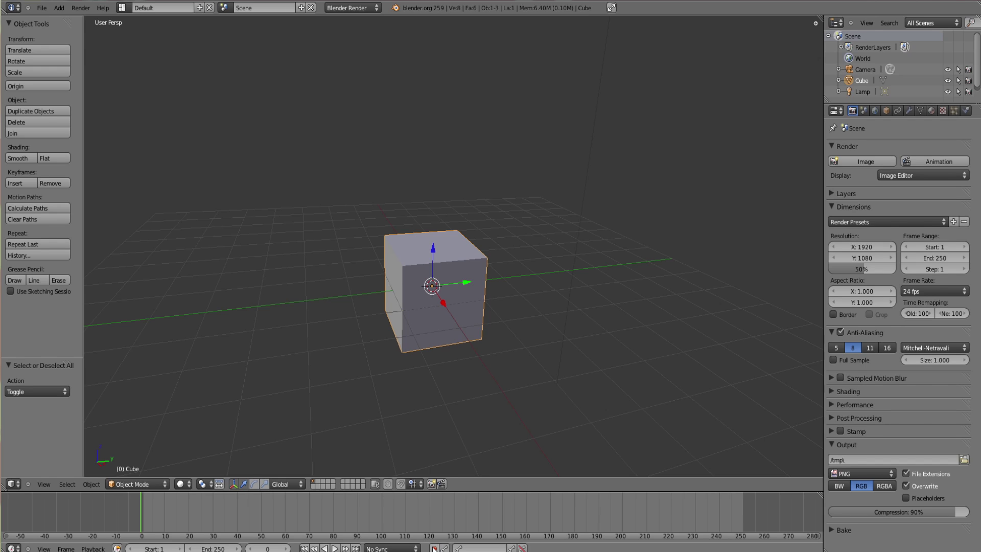
pyautogui.moveTo(635, 408); pyautogui.dragTo(663, 411, button='middle')
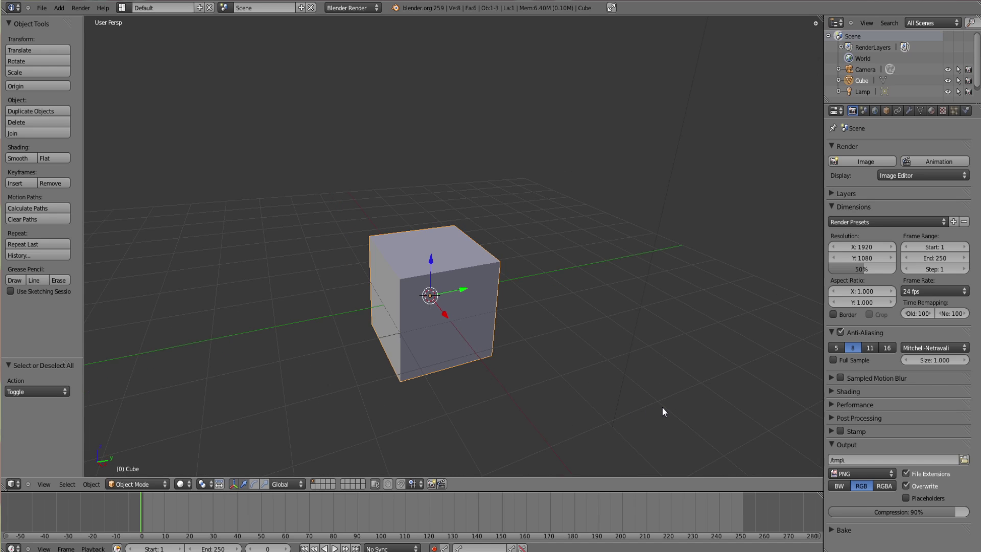
# - Try moving the cube about 2.32 units along the Y axis and keyframing it there
pyautogui.moveTo(482, 356); pyautogui.dragTo(410, 373, button='middle')
pyautogui.moveTo(450, 286); pyautogui.dragTo(554, 322)
pyautogui.moveTo(551, 357); pyautogui.dragTo(597, 354, button='middle')
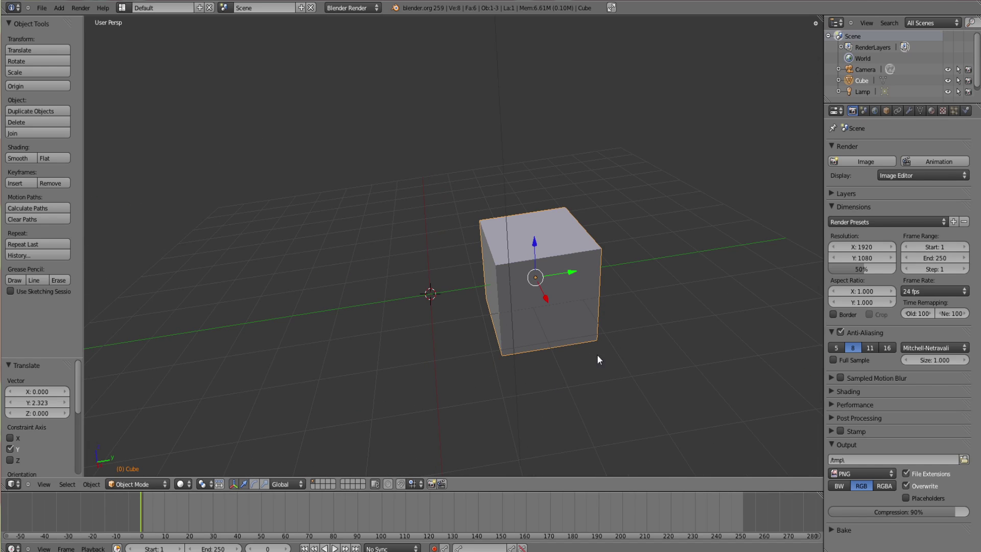
pyautogui.press('i')
pyautogui.moveTo(161, 514)
pyautogui.mouseDown()
pyautogui.moveTo(142, 517)
pyautogui.moveTo(217, 507)
pyautogui.moveTo(152, 508)
pyautogui.moveTo(201, 504)
pyautogui.mouseUp()
# - Undo the cube's keyframe and its move along the Y axis, and deselect everything
pyautogui.hotkey('ctrl', 'z')
pyautogui.hotkey('ctrl', 'z')
pyautogui.hotkey('ctrl', 'z')
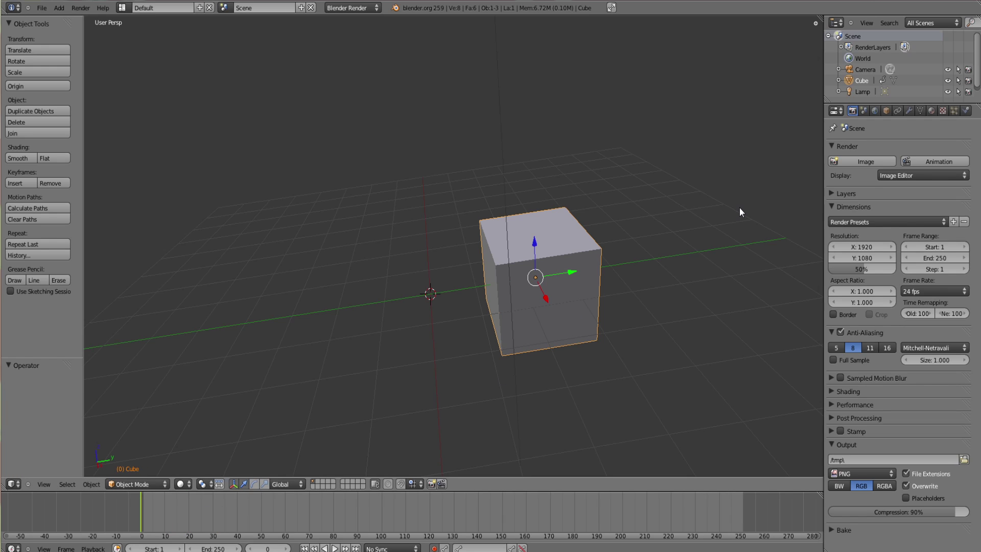
pyautogui.press('a')
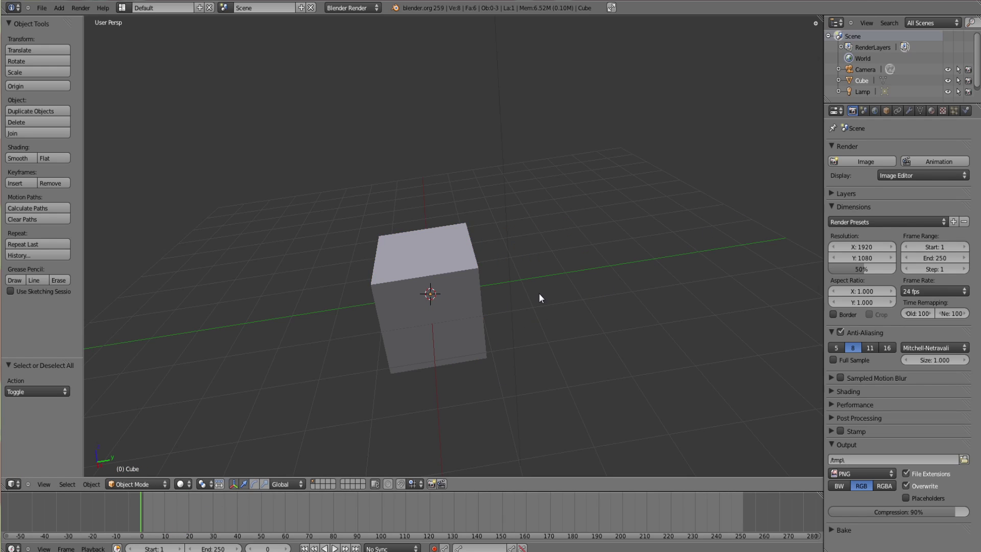
# - Set the animation's end frame to 248
pyautogui.moveTo(539, 293); pyautogui.dragTo(552, 329, button='middle')
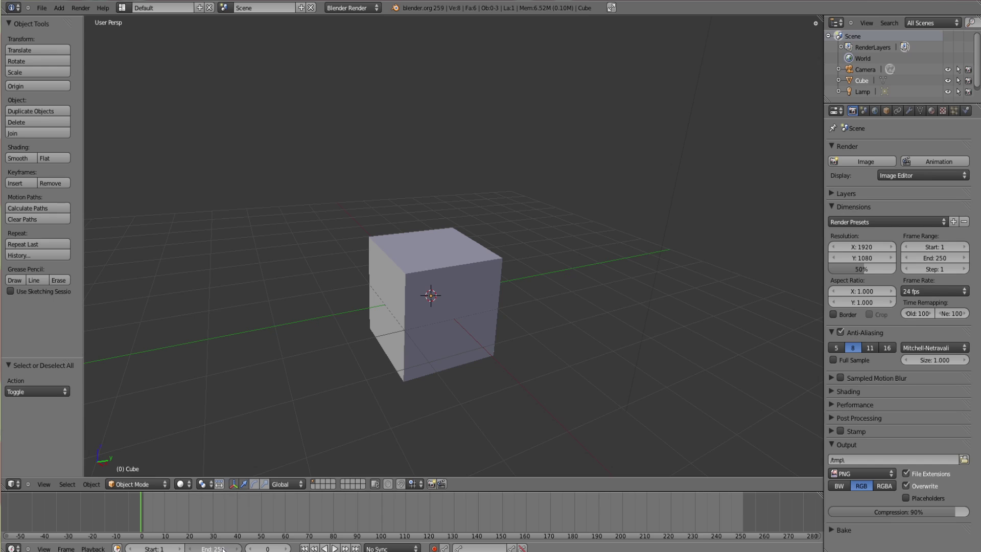
pyautogui.moveTo(220, 549)
pyautogui.mouseDown()
pyautogui.moveTo(208, 550)
pyautogui.moveTo(238, 547)
pyautogui.mouseUp()
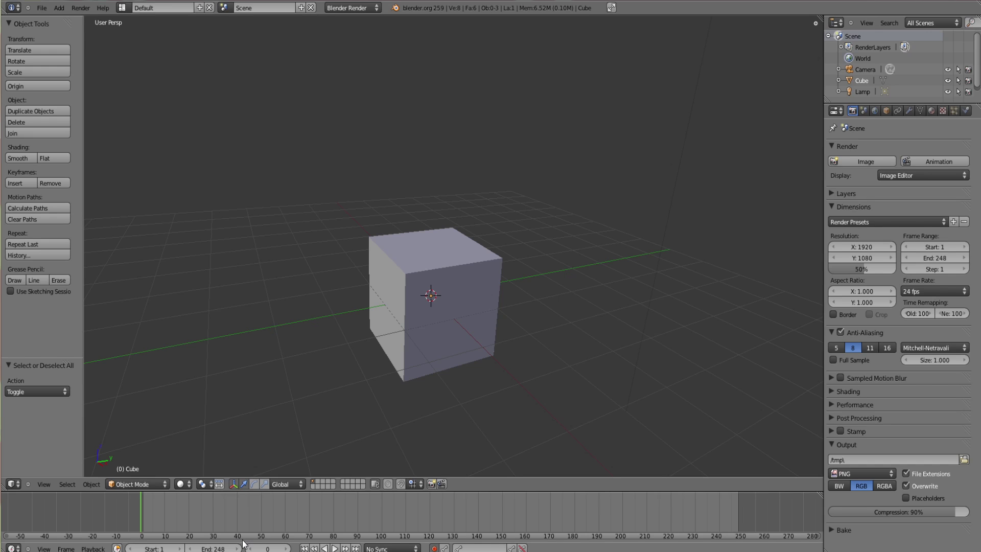
pyautogui.moveTo(587, 338); pyautogui.dragTo(532, 356, button='middle')
pyautogui.moveTo(304, 355); pyautogui.dragTo(328, 370, button='middle')
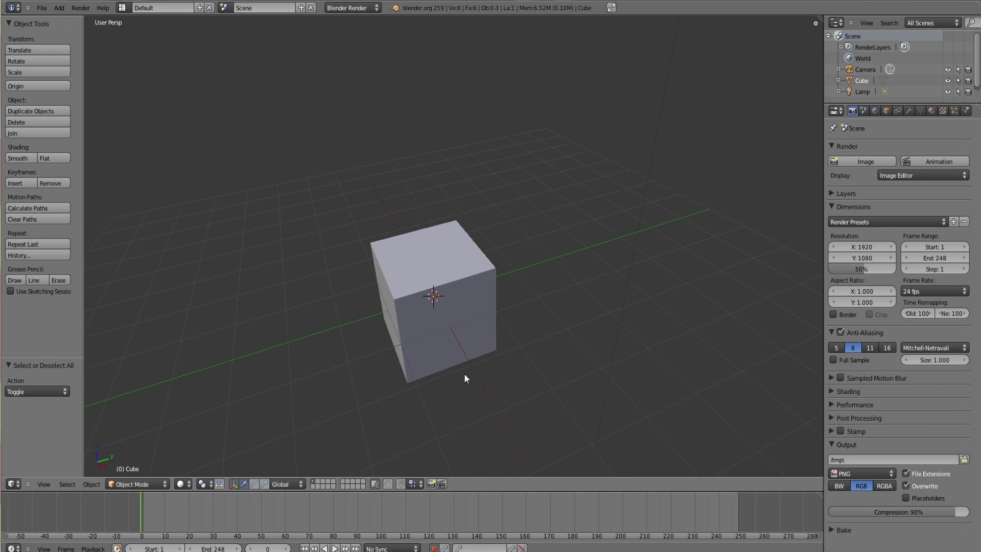
pyautogui.scroll(2, 464, 373)
pyautogui.moveTo(464, 373); pyautogui.dragTo(378, 337, button='middle')
pyautogui.scroll(-2, 484, 338)
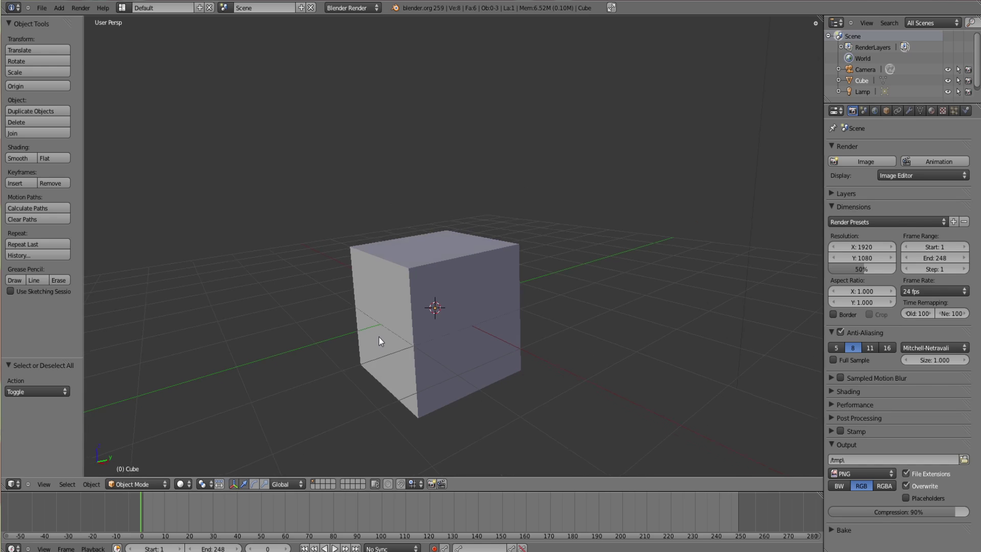
pyautogui.scroll(1, 551, 352)
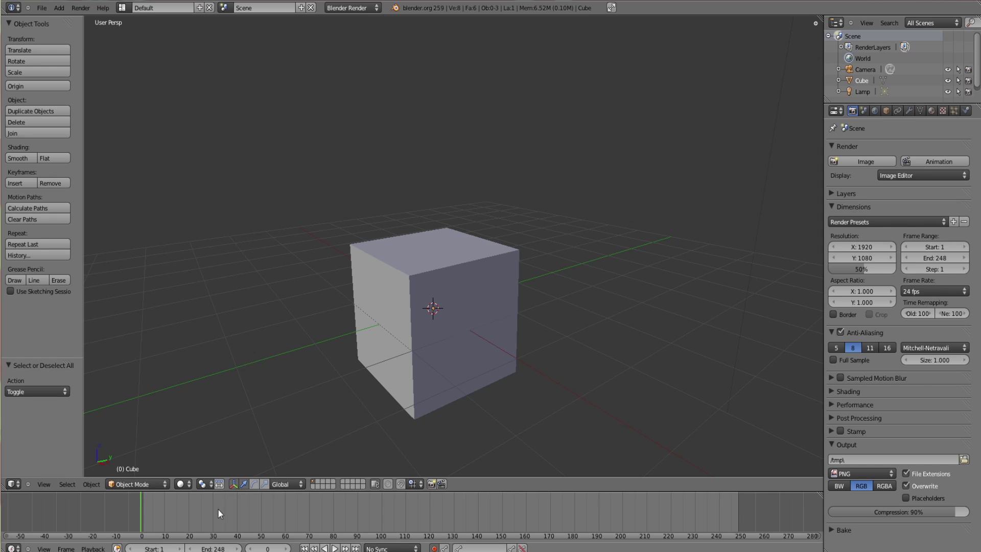
pyautogui.moveTo(282, 510); pyautogui.dragTo(139, 522)
pyautogui.moveTo(602, 302); pyautogui.dragTo(452, 346, button='middle')
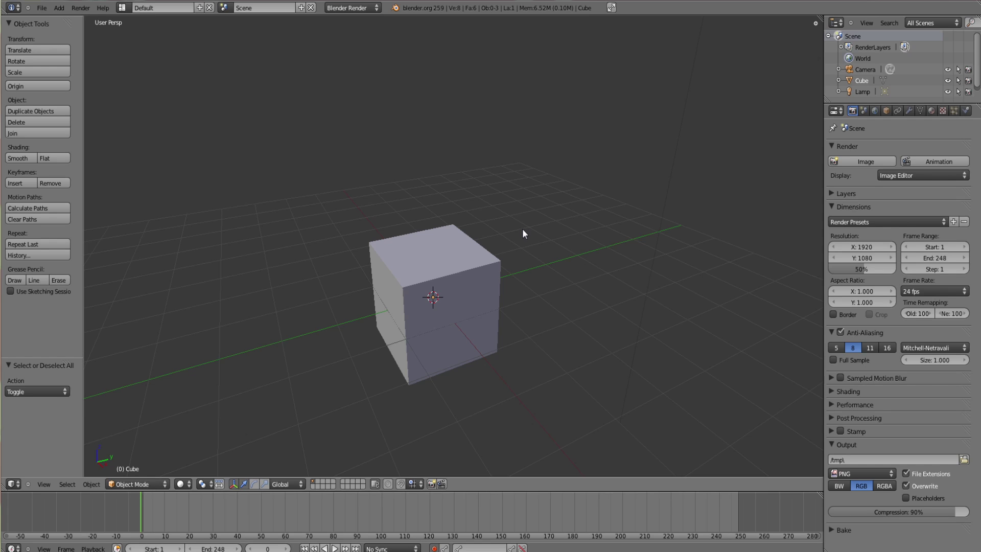
# - Select the cube and insert a Location keyframe for it at frame 0, undoing any accidental nudge
pyautogui.moveTo(474, 281)
pyautogui.mouseDown(button='middle')
pyautogui.moveTo(482, 307)
pyautogui.moveTo(465, 321)
pyautogui.moveTo(461, 275)
pyautogui.mouseUp(button='middle')
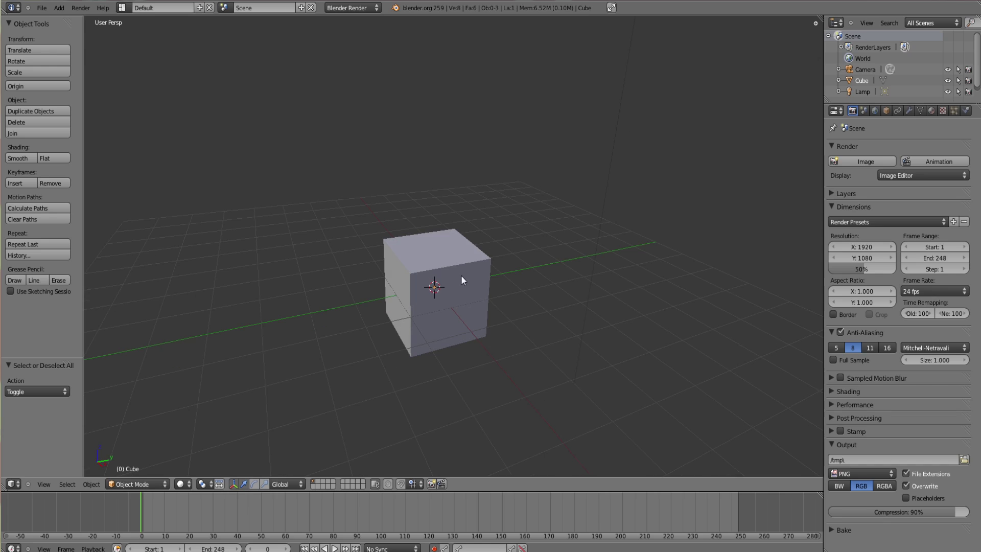
pyautogui.rightClick(449, 300)
pyautogui.moveTo(467, 284); pyautogui.dragTo(465, 282)
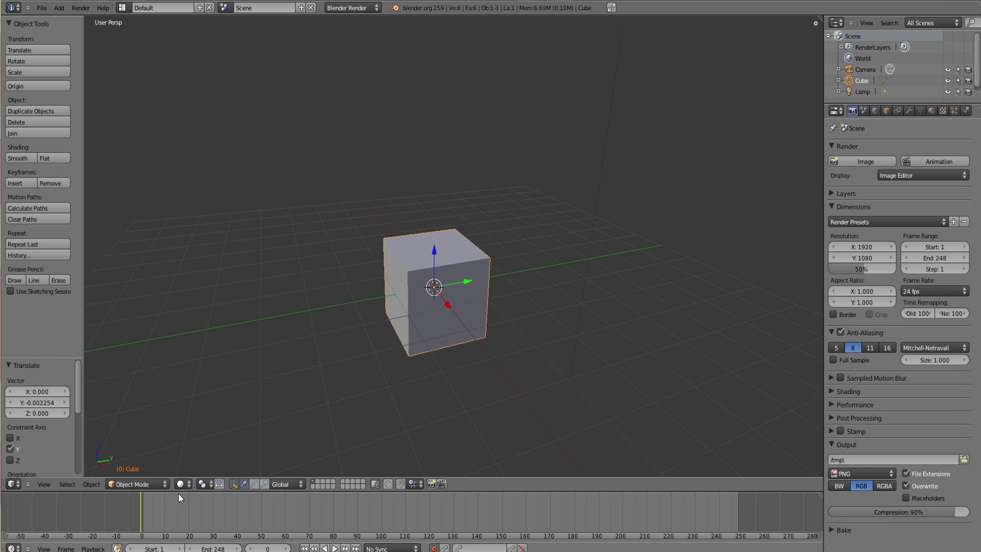
pyautogui.hotkey('ctrl', 'z')
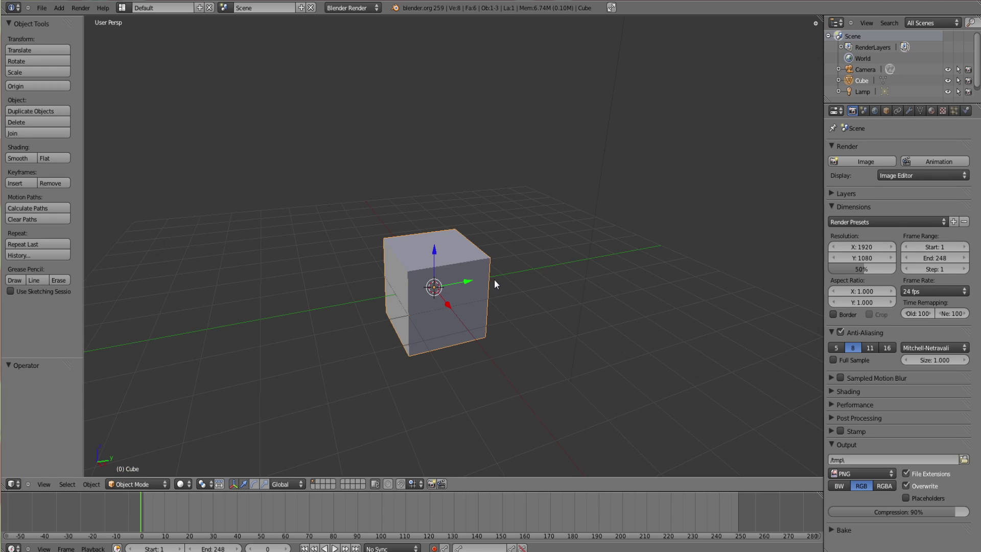
pyautogui.press('i')
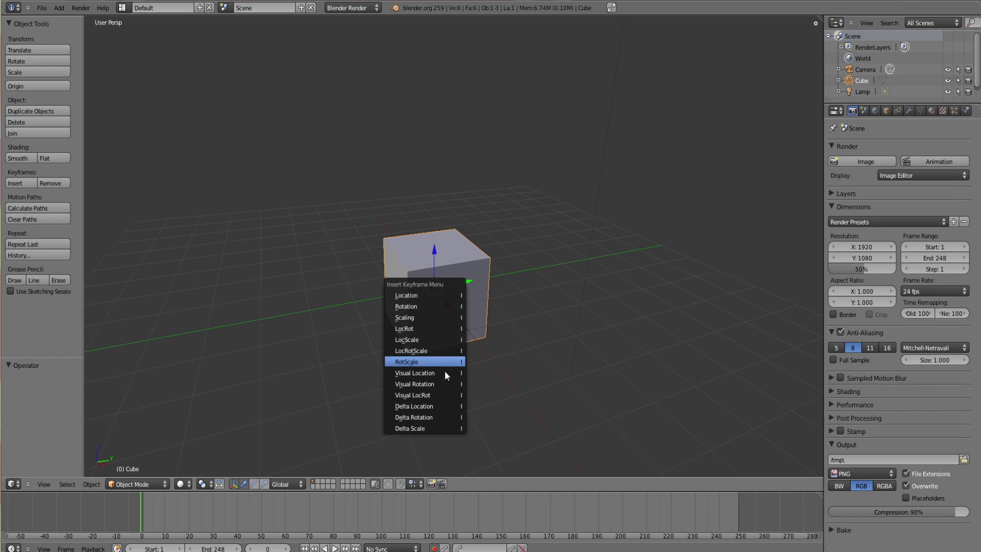
pyautogui.click(425, 296)
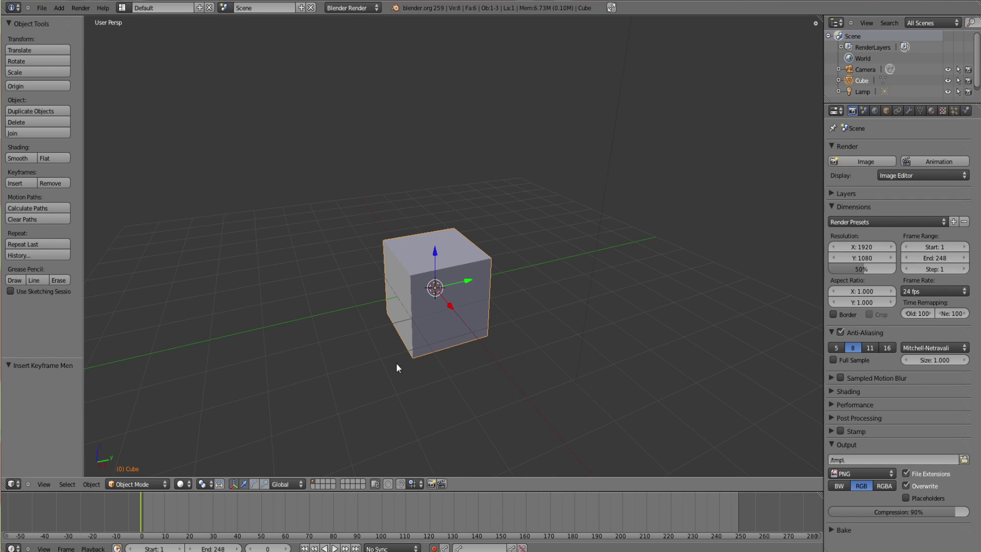
# - Insert a keyframe for the selected cube once more at frame 0
pyautogui.scroll(3, 445, 356)
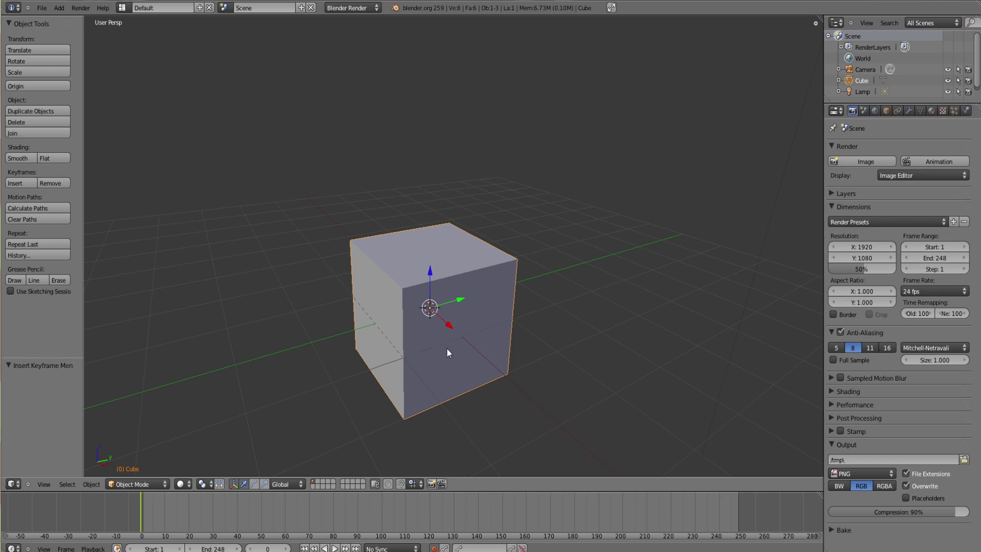
pyautogui.scroll(-3, 448, 353)
pyautogui.scroll(3, 442, 338)
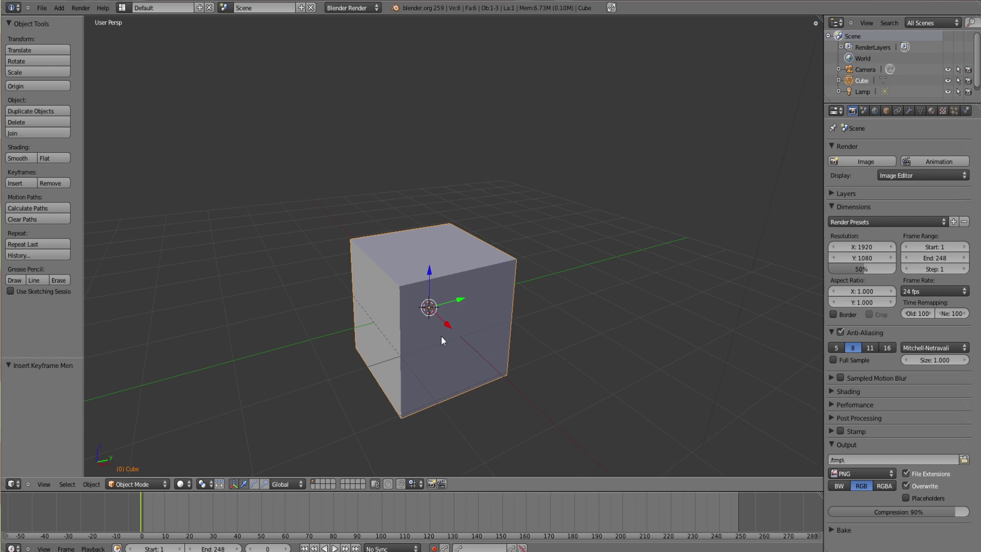
pyautogui.press('i')
pyautogui.click(458, 314)
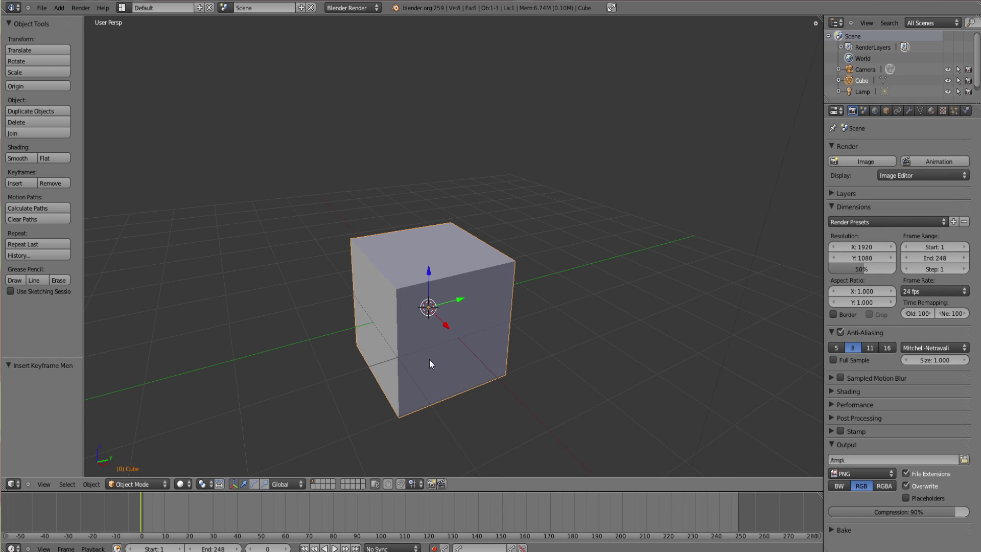
# - Move the cube about 5.26 units along the Y axis at frame 80 and keyframe its location
pyautogui.moveTo(437, 357); pyautogui.dragTo(357, 338, button='middle')
pyautogui.scroll(-1, 441, 364)
pyautogui.scroll(-1, 389, 354)
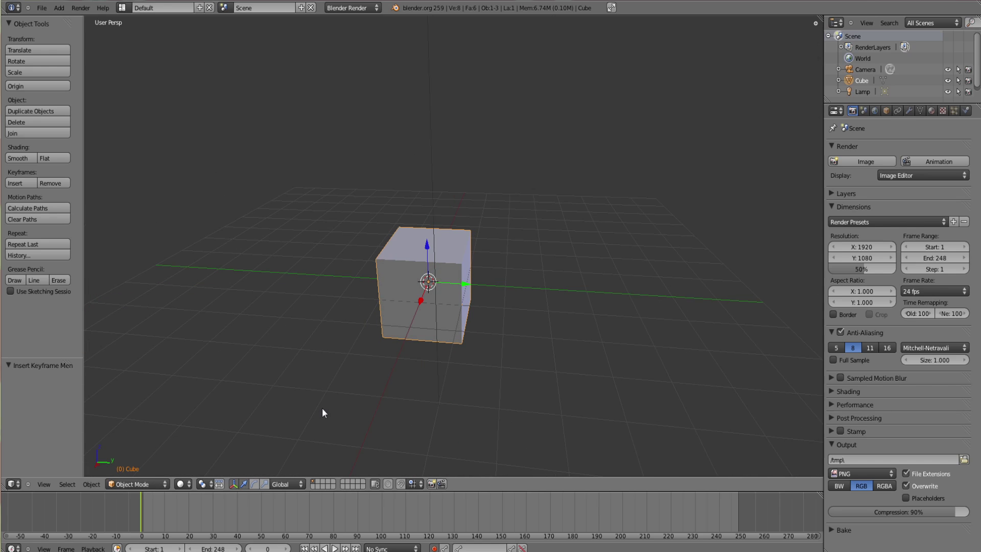
pyautogui.moveTo(157, 514); pyautogui.dragTo(333, 511)
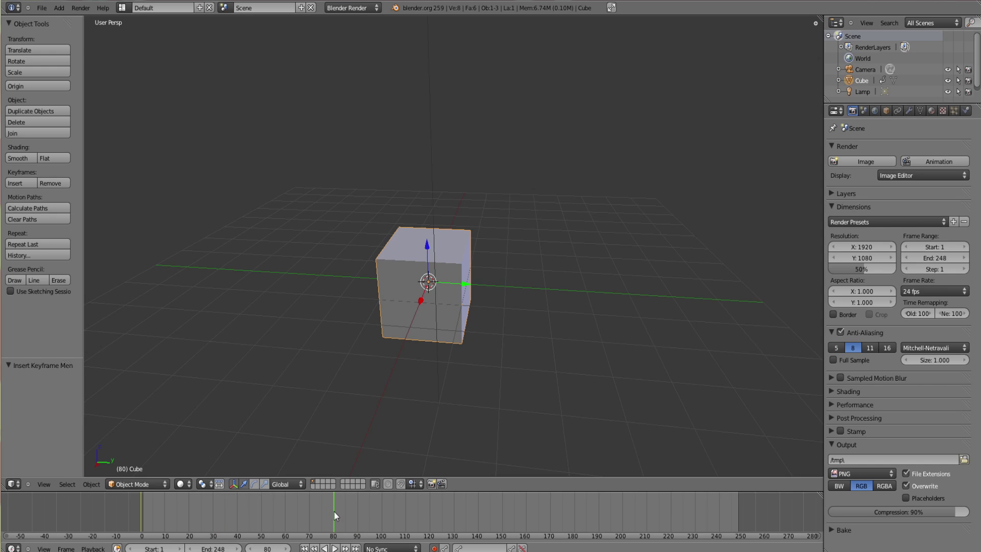
pyautogui.scroll(-2, 614, 332)
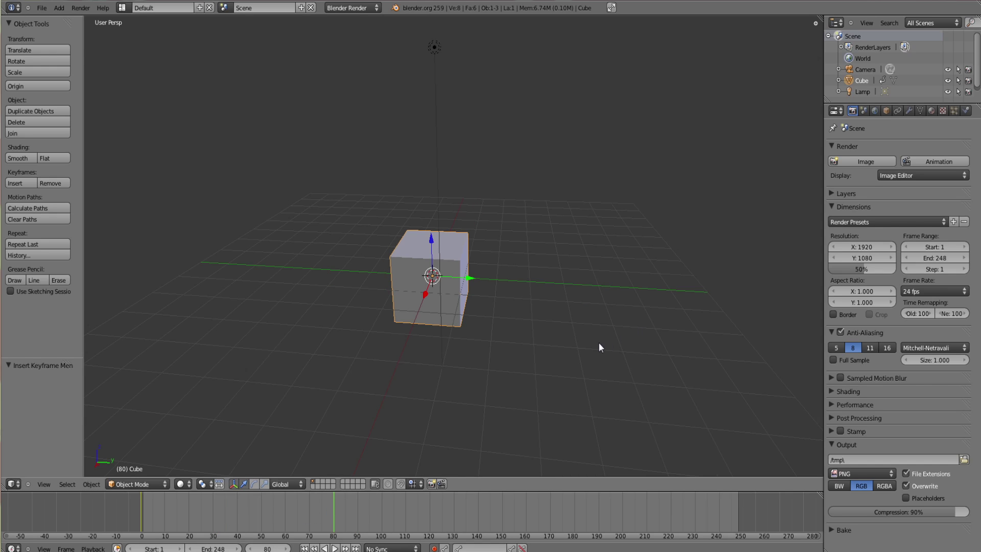
pyautogui.moveTo(586, 344); pyautogui.dragTo(441, 330, button='middle')
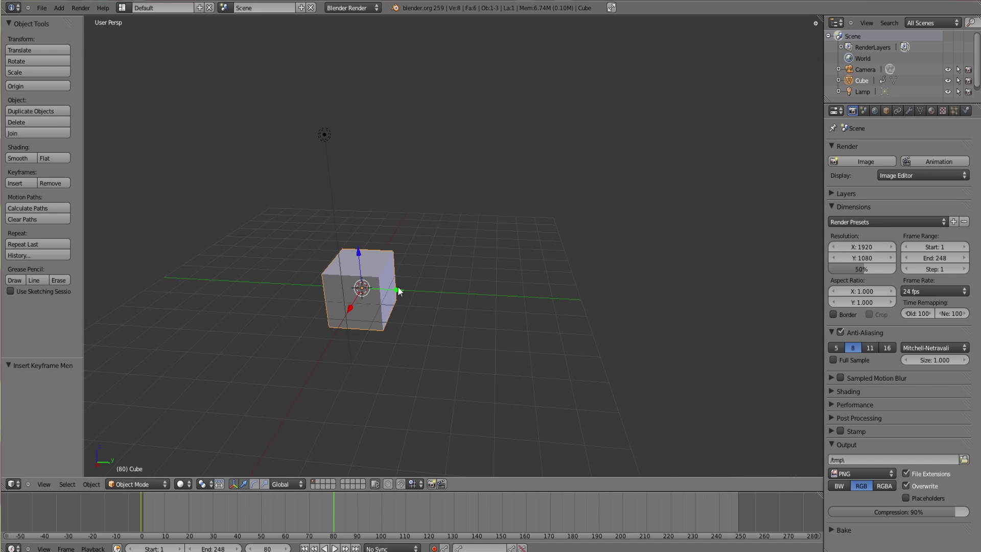
pyautogui.moveTo(399, 287); pyautogui.dragTo(539, 309)
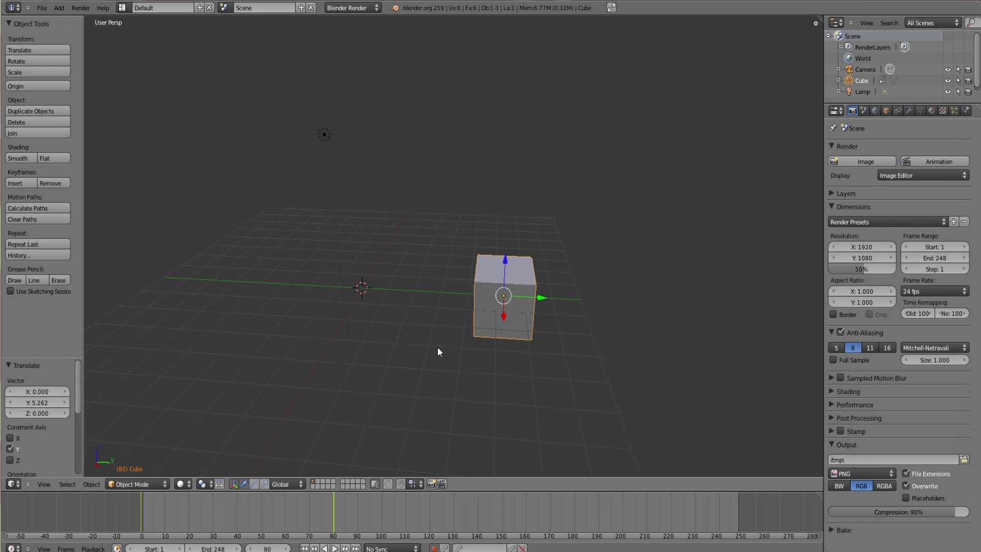
# - Play the cube's animation from frame 0 past most of its motion, stop it and return near the start
pyautogui.moveTo(438, 347); pyautogui.dragTo(495, 336, button='middle')
pyautogui.moveTo(337, 511); pyautogui.dragTo(89, 533)
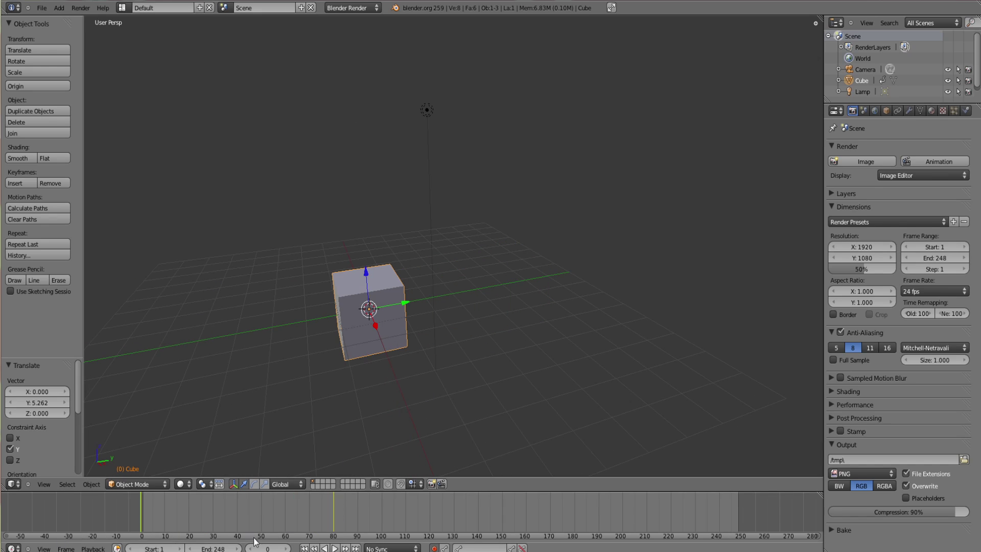
pyautogui.click(334, 549)
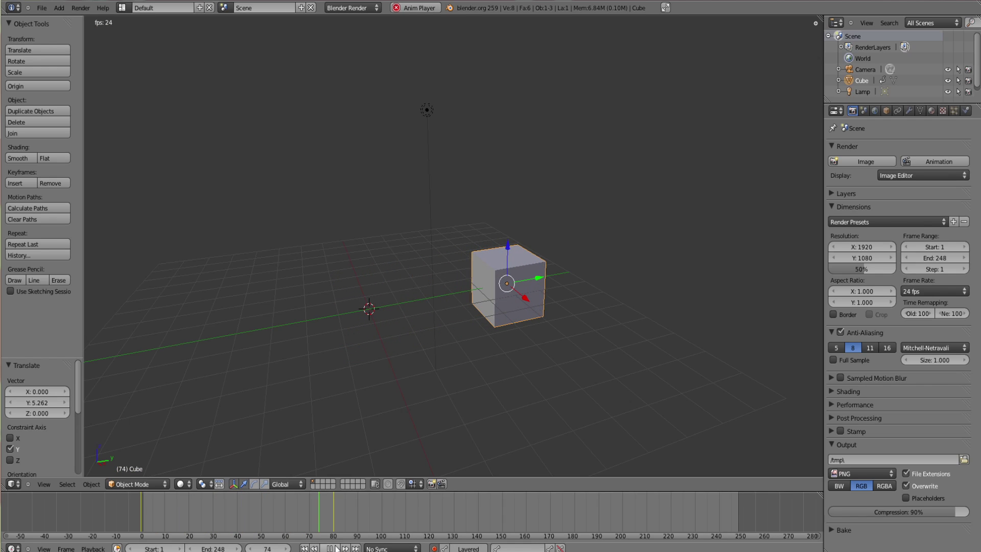
pyautogui.click(335, 549)
pyautogui.moveTo(327, 512); pyautogui.dragTo(147, 521)
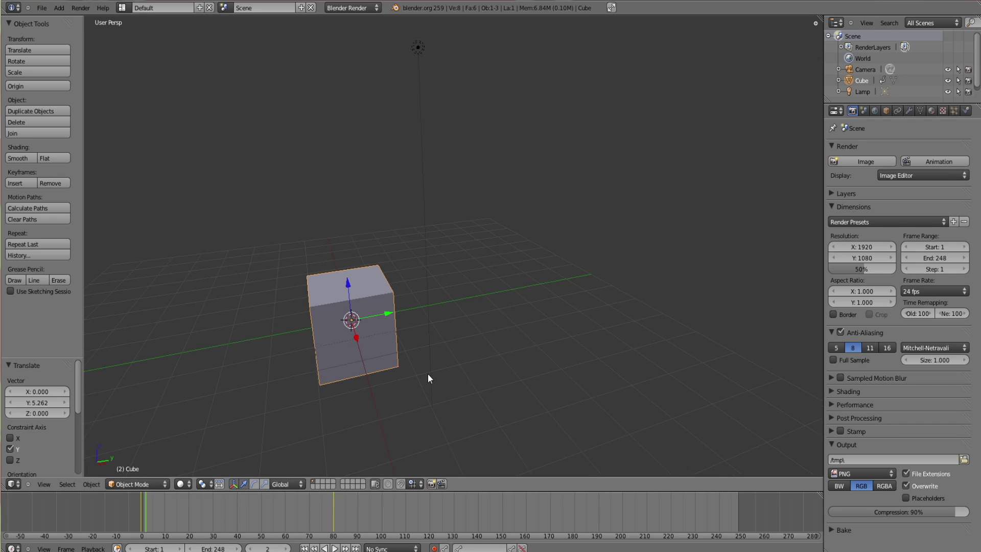
pyautogui.moveTo(428, 378); pyautogui.dragTo(587, 376, button='middle')
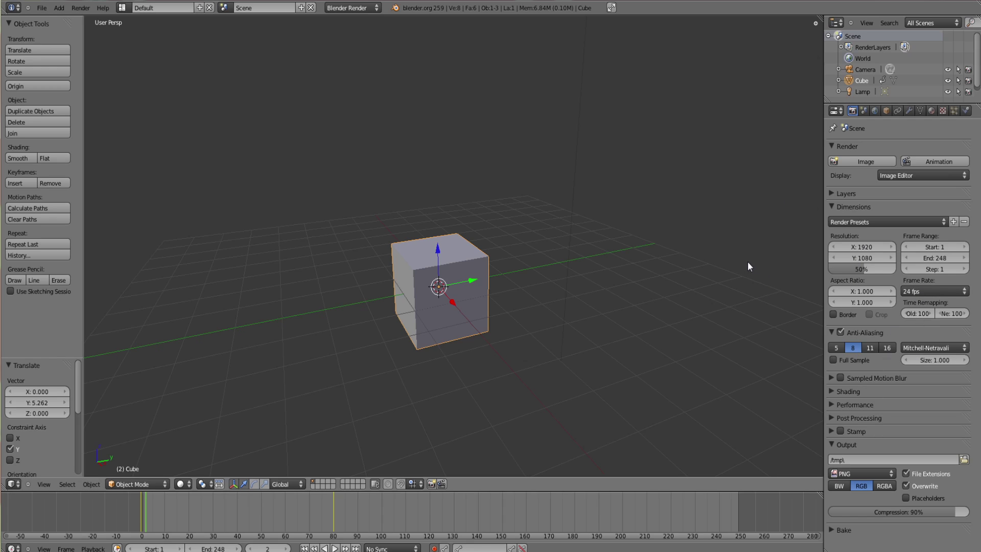
# - Examine the available frame rate options in the render dimensions and leave them without choosing one
pyautogui.click(963, 293)
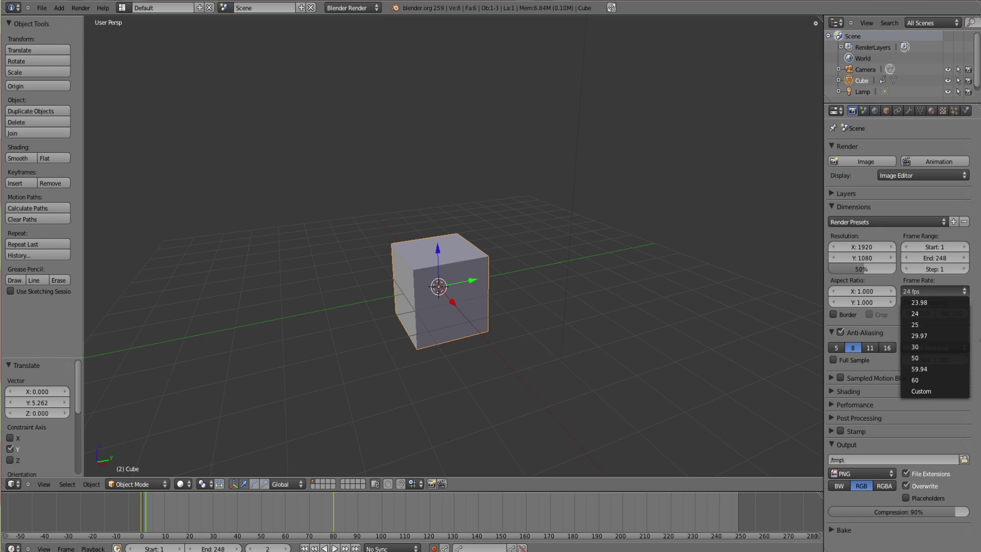
pyautogui.click(972, 293)
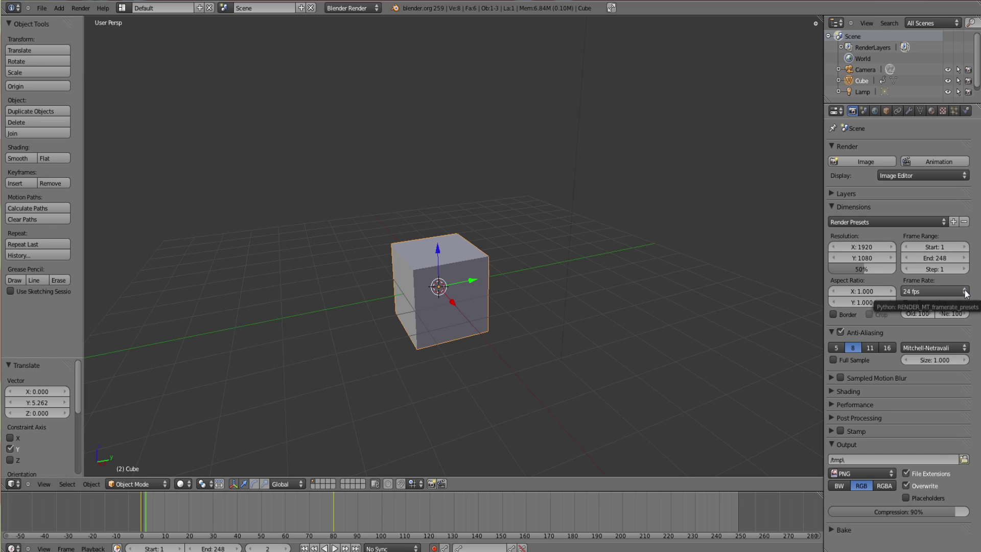
pyautogui.click(965, 293)
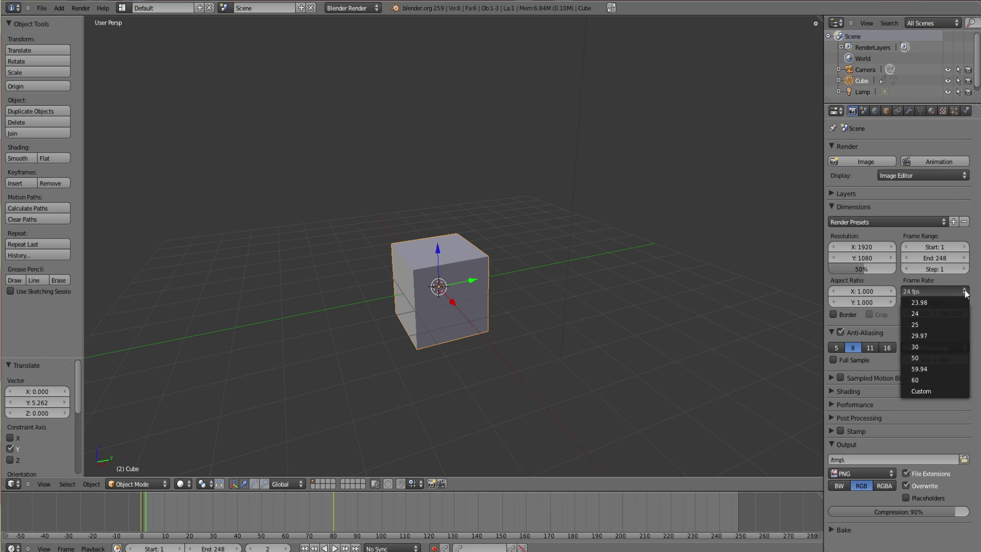
pyautogui.click(730, 289)
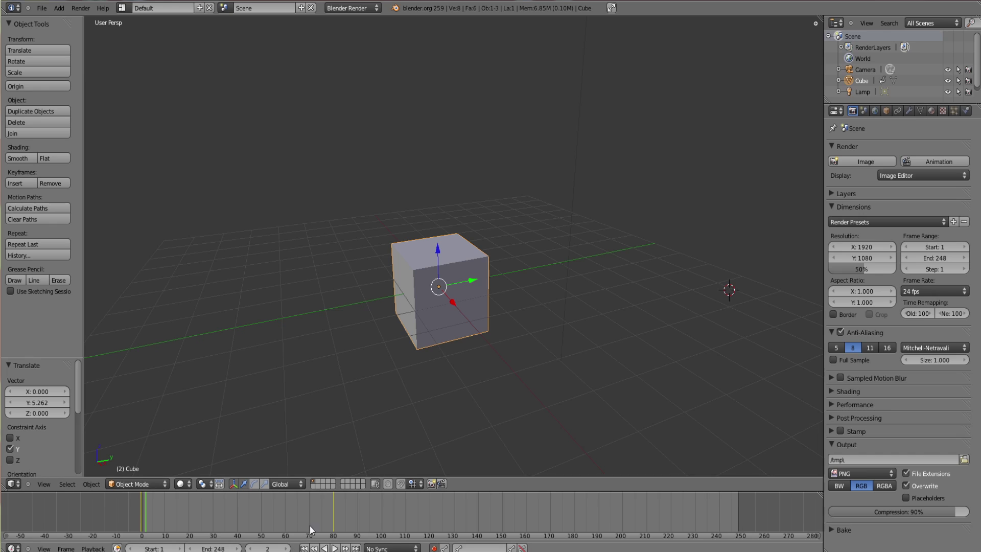
# - Play the cube's animation twice from frame 0 at 24 fps, returning to frame 0 after each playback
pyautogui.click(139, 511)
pyautogui.click(336, 548)
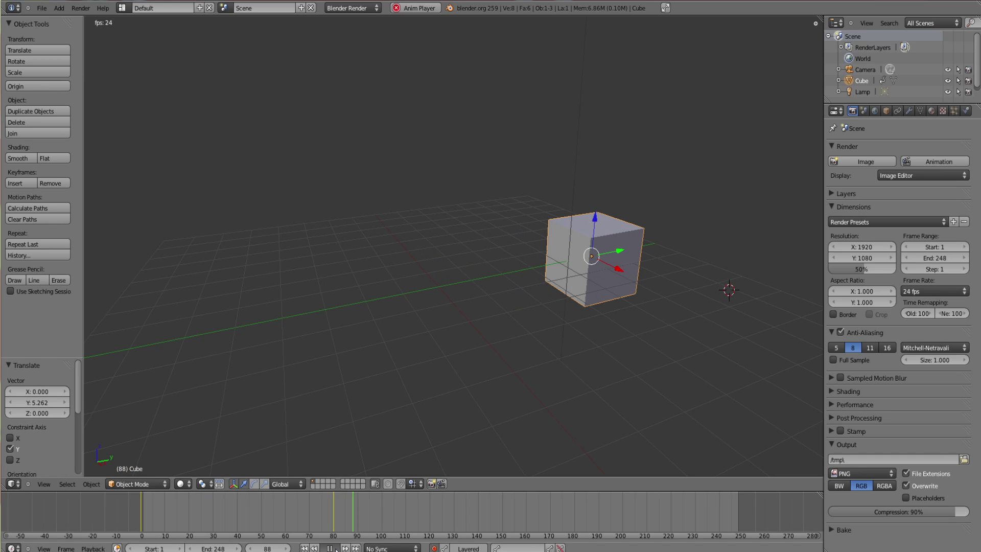
pyautogui.click(336, 549)
pyautogui.moveTo(179, 520); pyautogui.dragTo(137, 520)
pyautogui.click(337, 549)
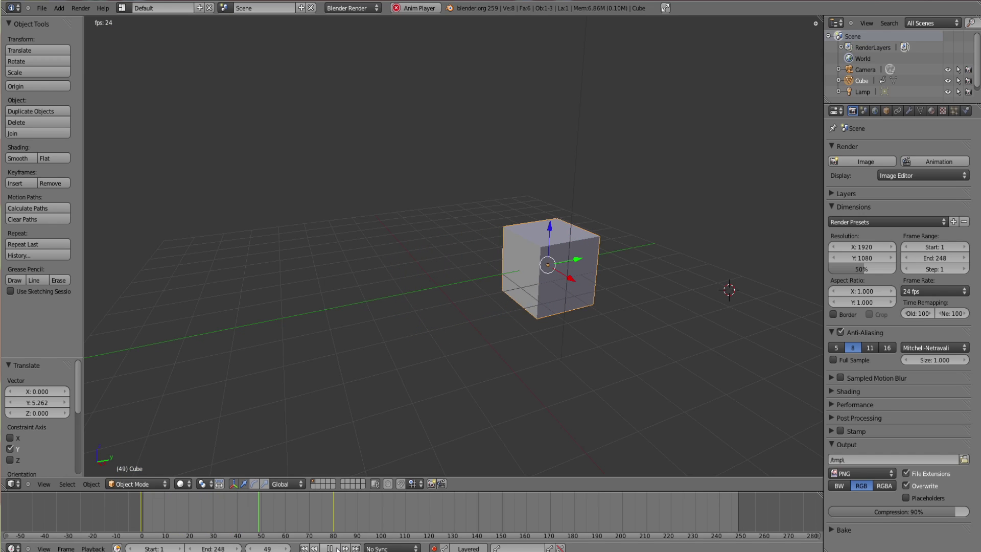
pyautogui.click(330, 548)
pyautogui.moveTo(296, 510); pyautogui.dragTo(142, 501)
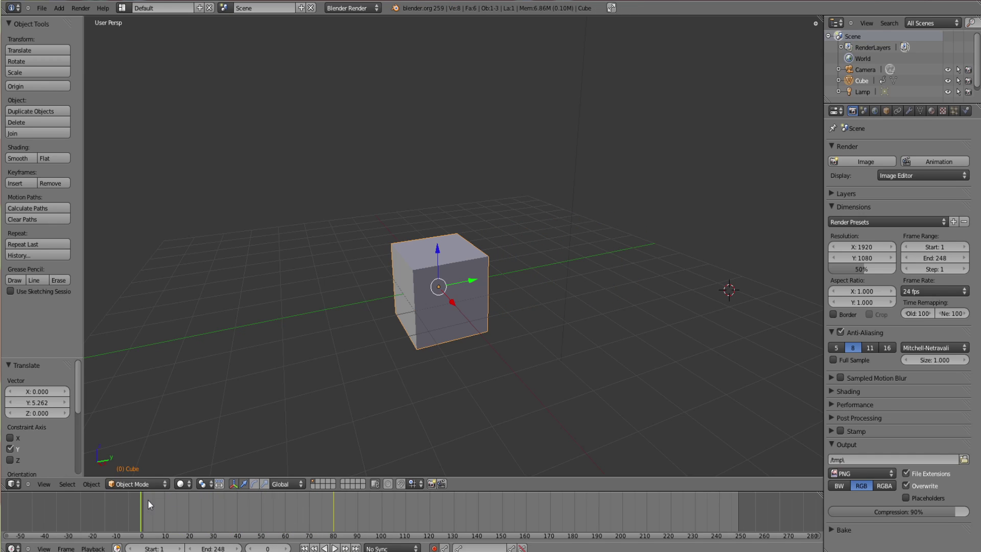
# - Set the frame rate to 60 fps and play the cube's animation several times from frame 0
pyautogui.click(945, 291)
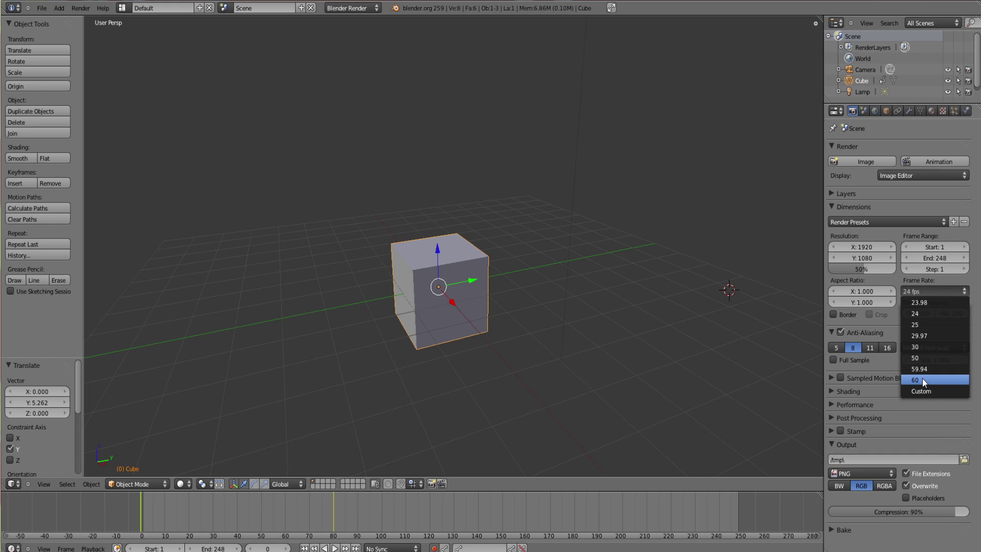
pyautogui.click(936, 380)
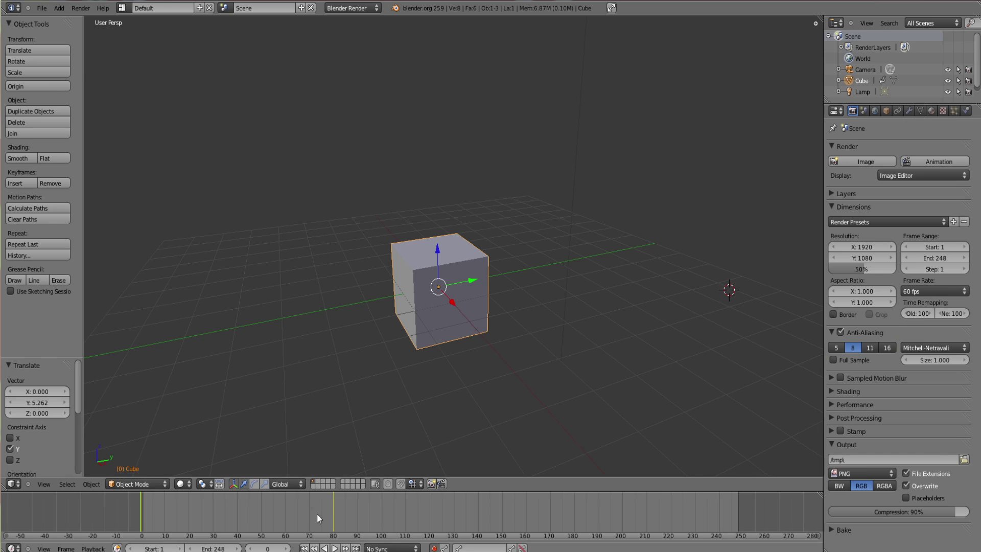
pyautogui.click(335, 548)
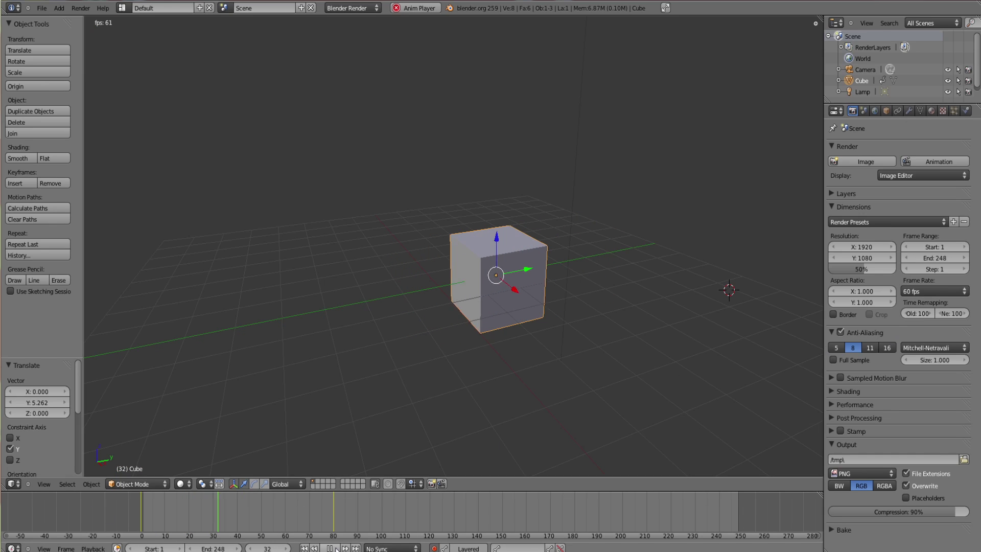
pyautogui.press('Escape')
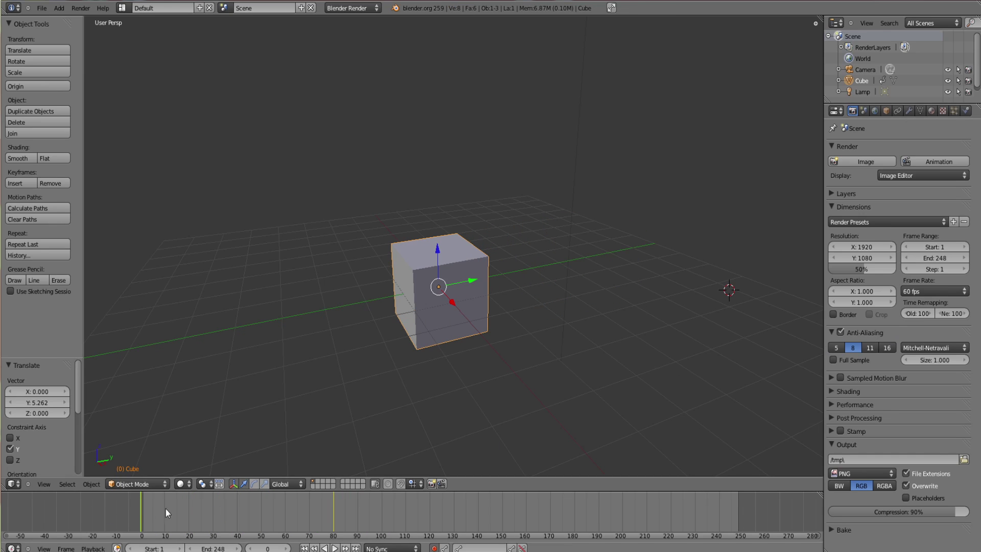
pyautogui.click(335, 548)
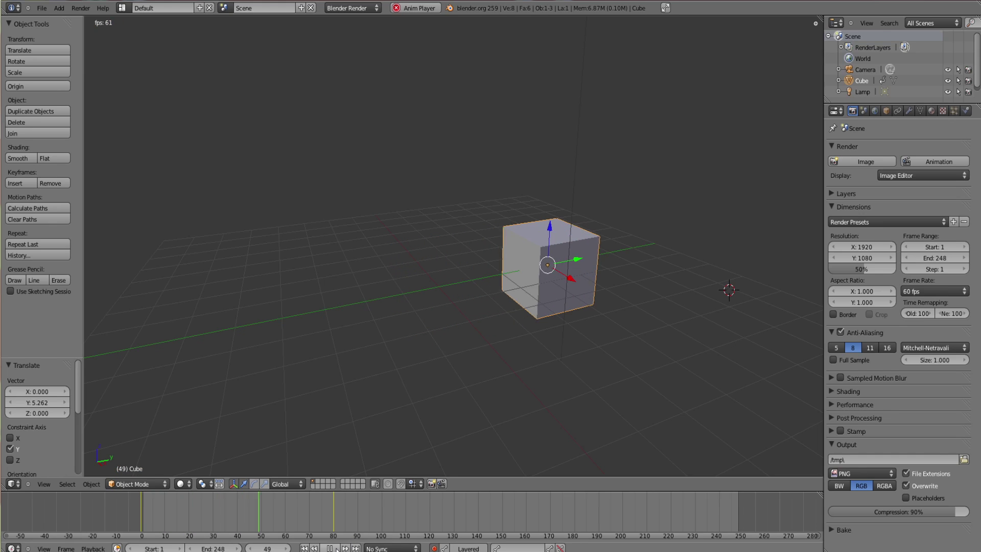
pyautogui.press('Escape')
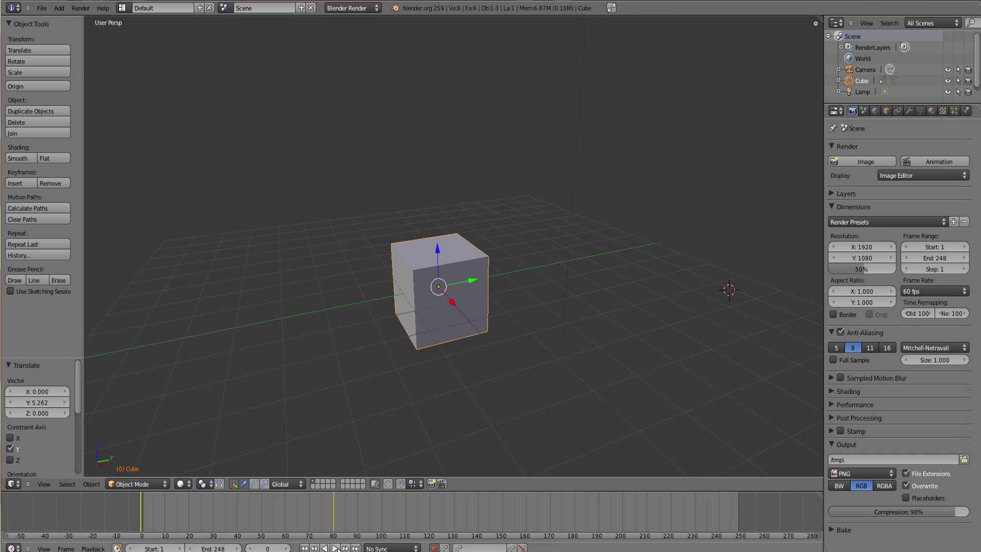
pyautogui.click(335, 549)
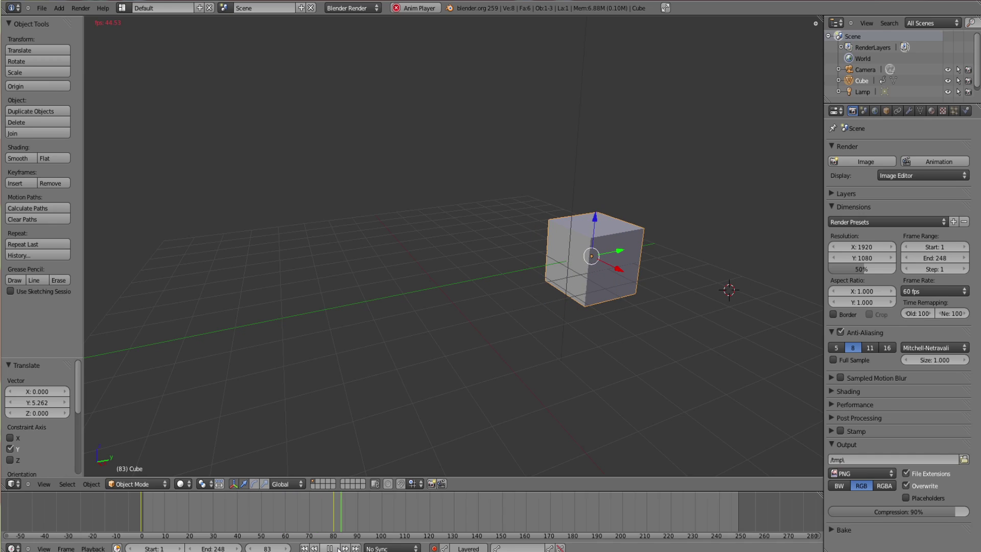
pyautogui.press('Escape')
pyautogui.click(336, 548)
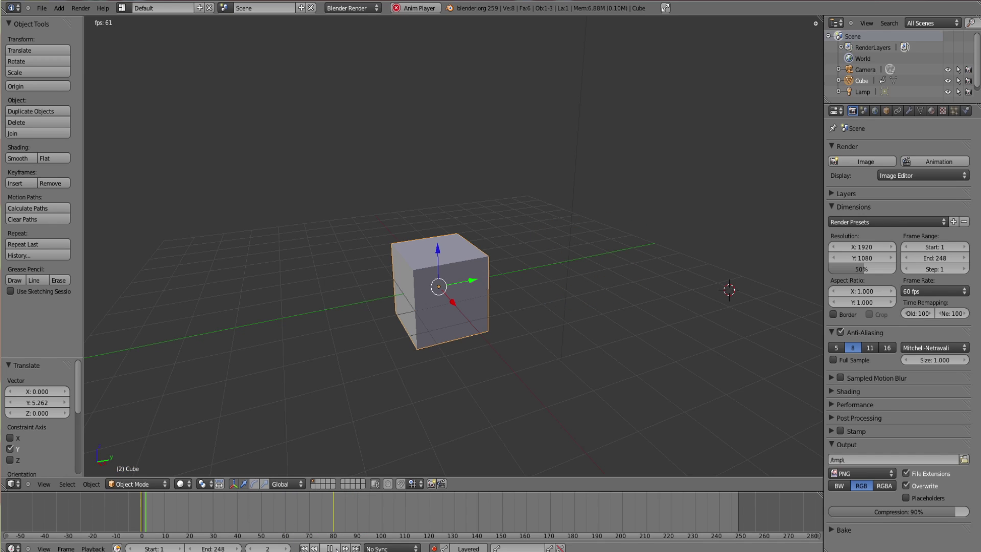
pyautogui.click(332, 548)
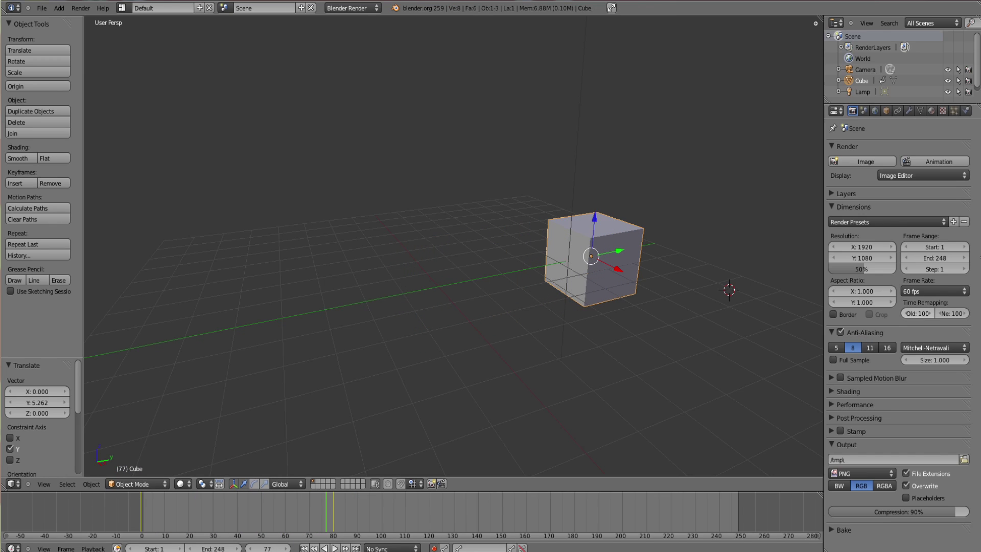
# - Set the frame rate to 24 fps and play the animation from frame 0 to compare its speed
pyautogui.click(948, 290)
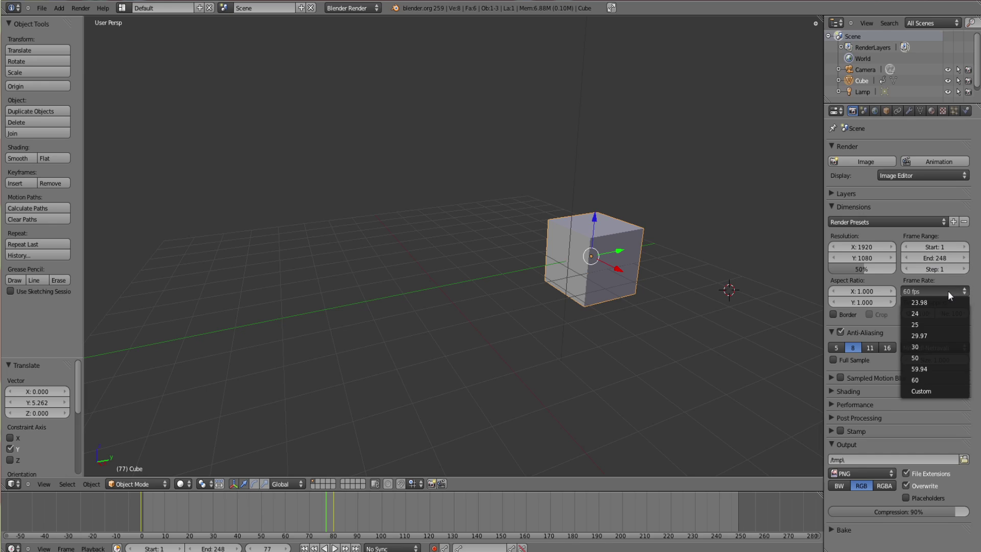
pyautogui.click(924, 313)
pyautogui.moveTo(283, 521); pyautogui.dragTo(127, 523)
pyautogui.click(127, 523)
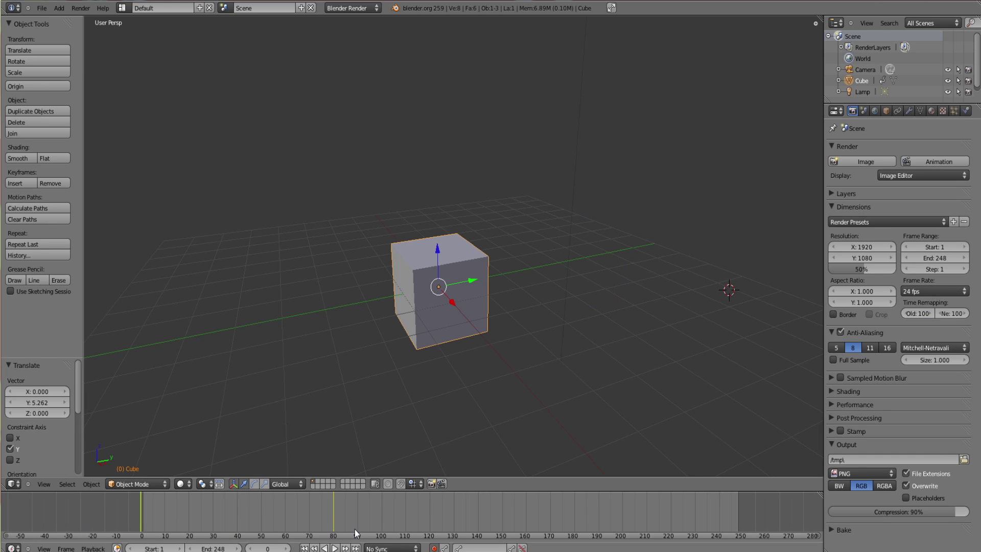
pyautogui.click(335, 548)
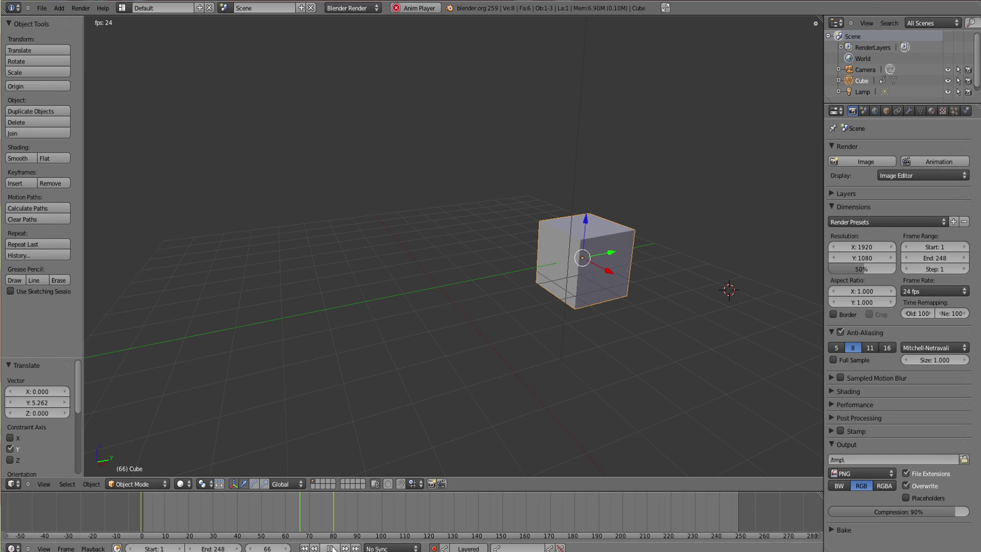
pyautogui.hotkey('alt', 'a')
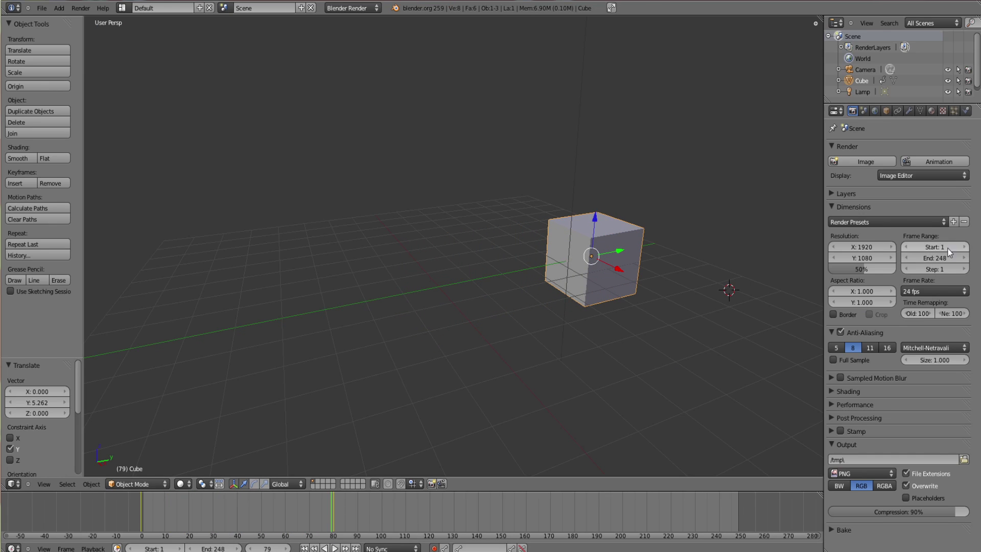
# - Set the frame rate to 60 fps and return the animation to frame 0
pyautogui.click(953, 290)
pyautogui.click(921, 379)
pyautogui.click(114, 506)
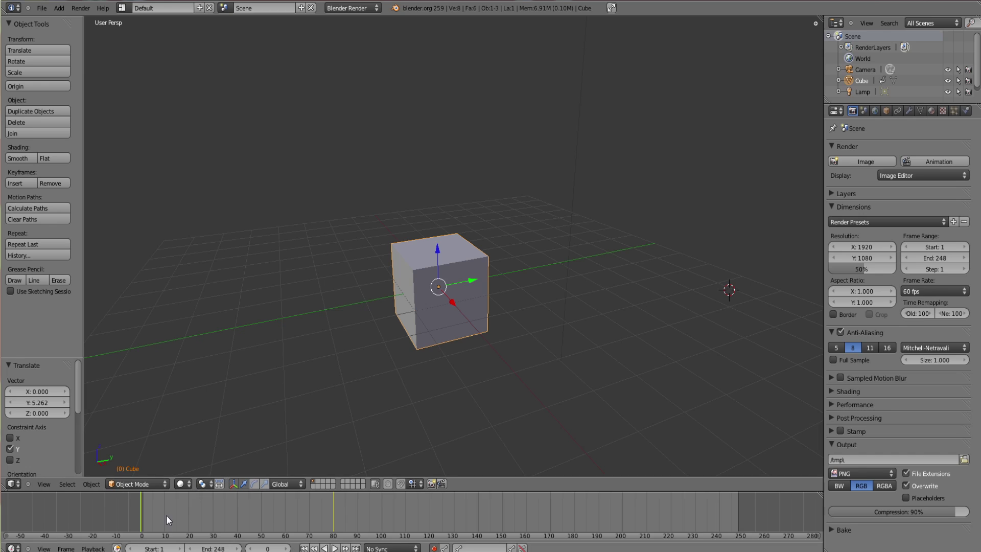
# - Examine the cube's position at individual frames, stepping singly from frame 15 and comparing frames 0, 60 and 120
pyautogui.moveTo(176, 513)
pyautogui.mouseDown()
pyautogui.moveTo(104, 511)
pyautogui.moveTo(175, 520)
pyautogui.mouseUp()
pyautogui.click(287, 549)
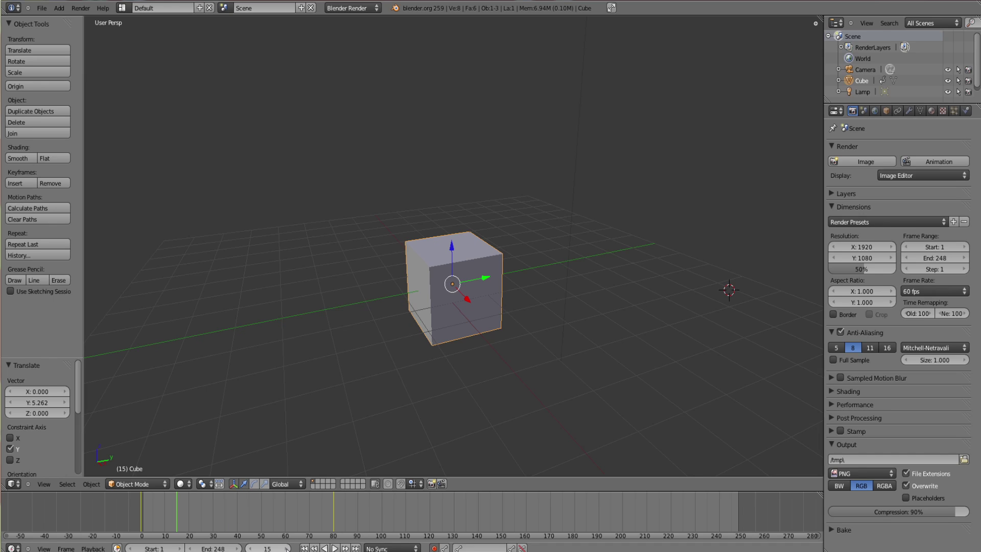
pyautogui.click(287, 549)
pyautogui.click(287, 549)
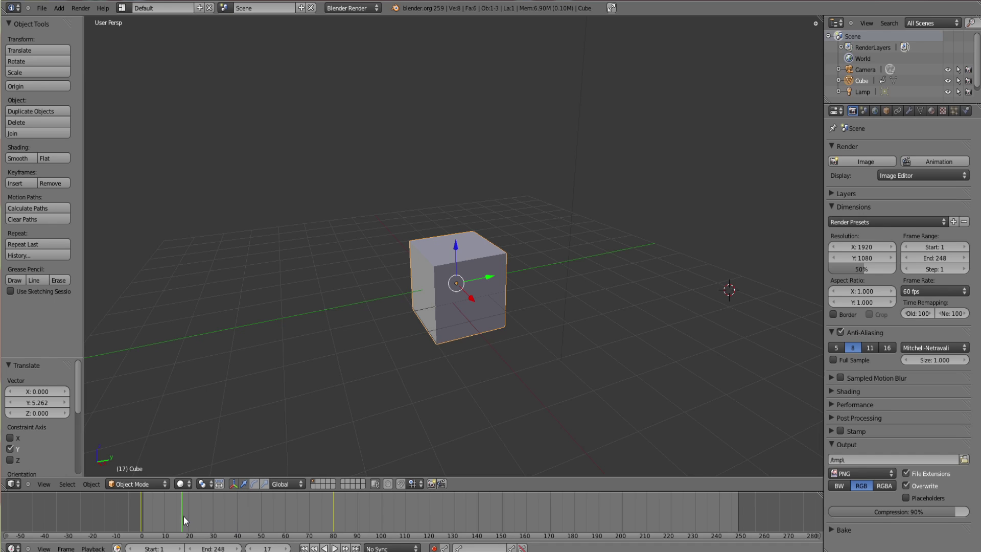
pyautogui.moveTo(183, 516); pyautogui.dragTo(123, 516)
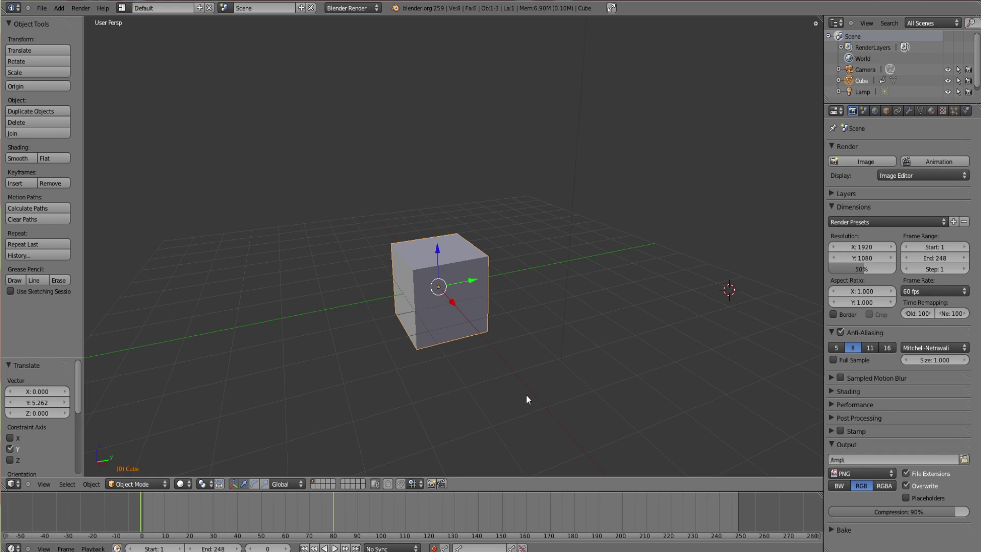
pyautogui.moveTo(136, 516); pyautogui.dragTo(287, 516)
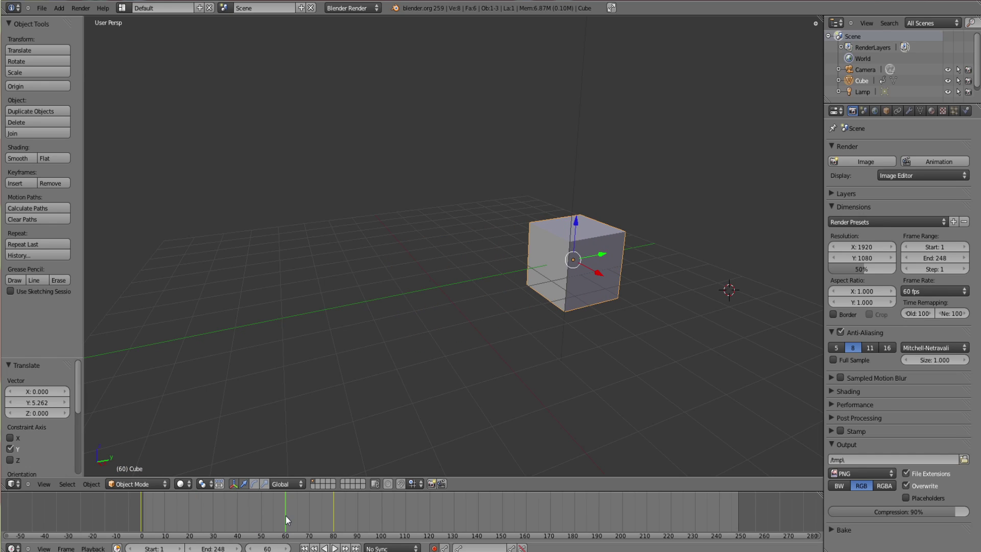
pyautogui.click(431, 511)
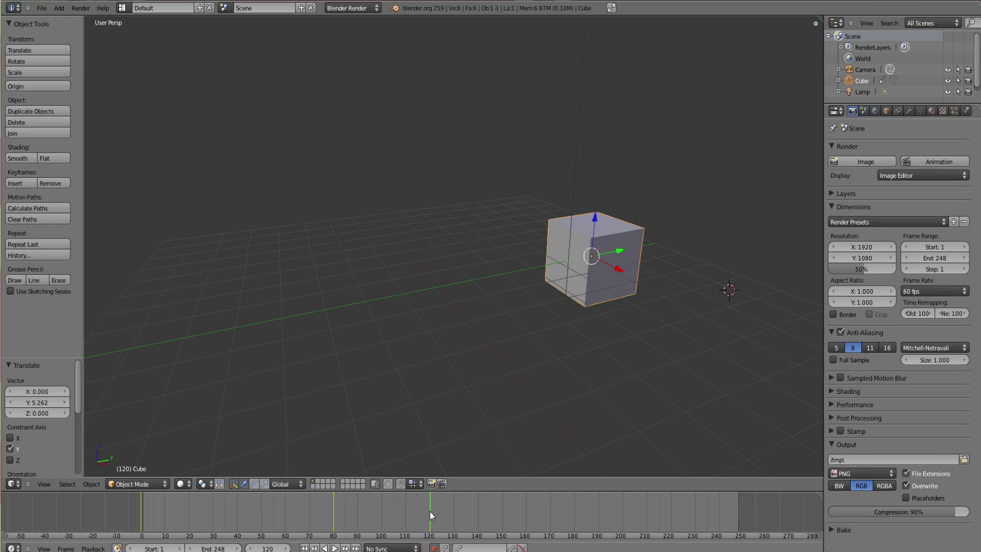
# - Set the frame rate to 24 fps and bring the animation to frame 24 to inspect the cube's position
pyautogui.click(940, 293)
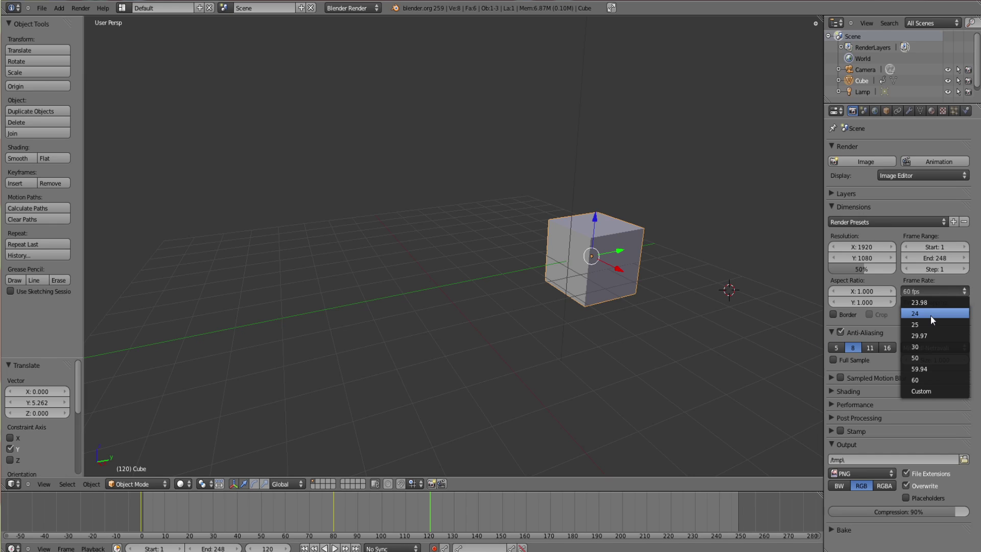
pyautogui.click(931, 315)
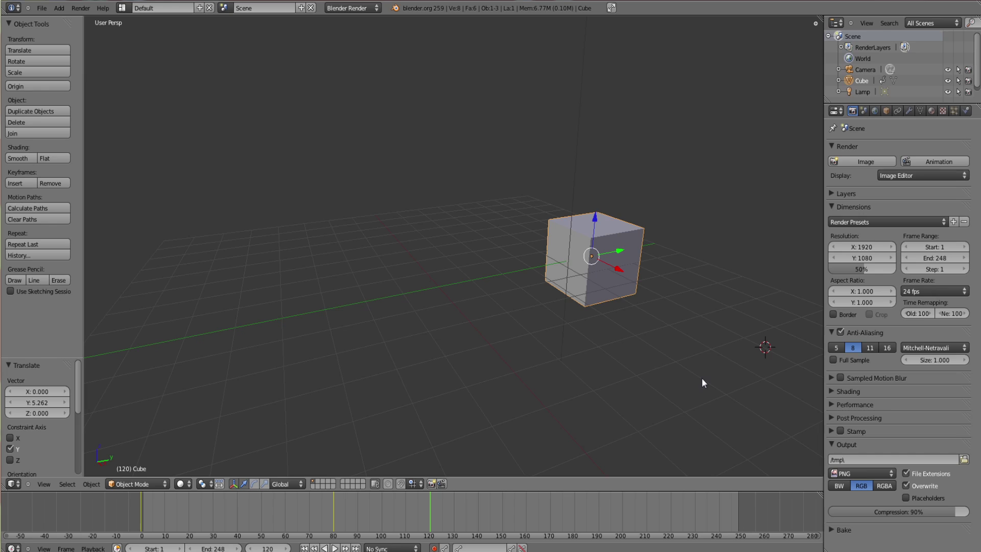
pyautogui.click(200, 516)
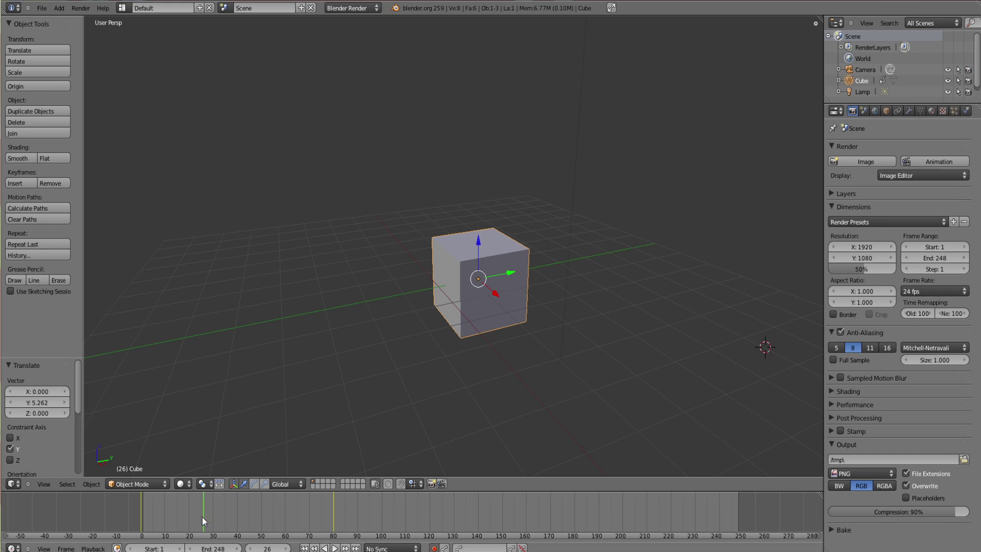
pyautogui.moveTo(201, 516); pyautogui.dragTo(198, 515)
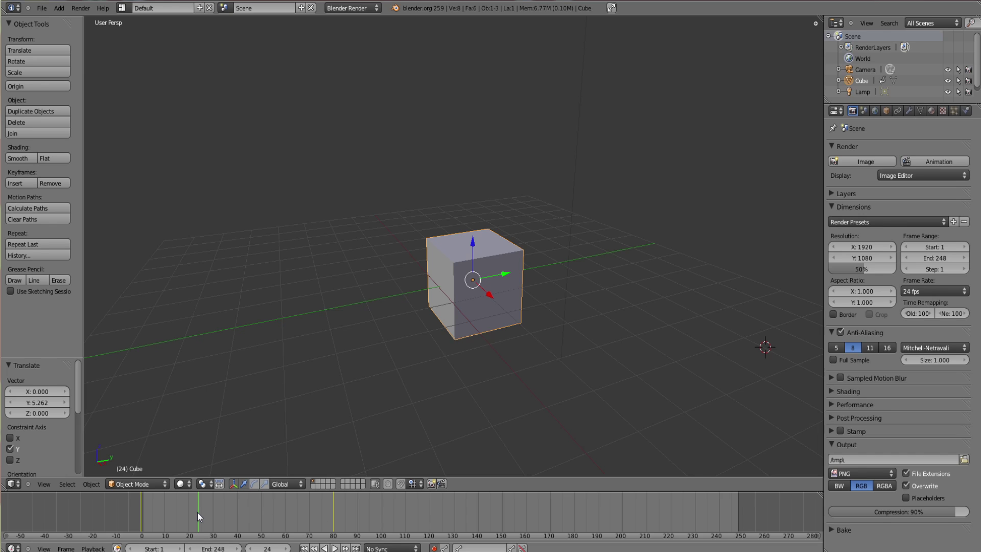
pyautogui.moveTo(197, 511)
pyautogui.mouseDown()
pyautogui.moveTo(221, 514)
pyautogui.moveTo(198, 510)
pyautogui.mouseUp()
# - Scrub the animation to frame 124, return to frame 0 and play it at 24 fps
pyautogui.moveTo(221, 515); pyautogui.dragTo(440, 513)
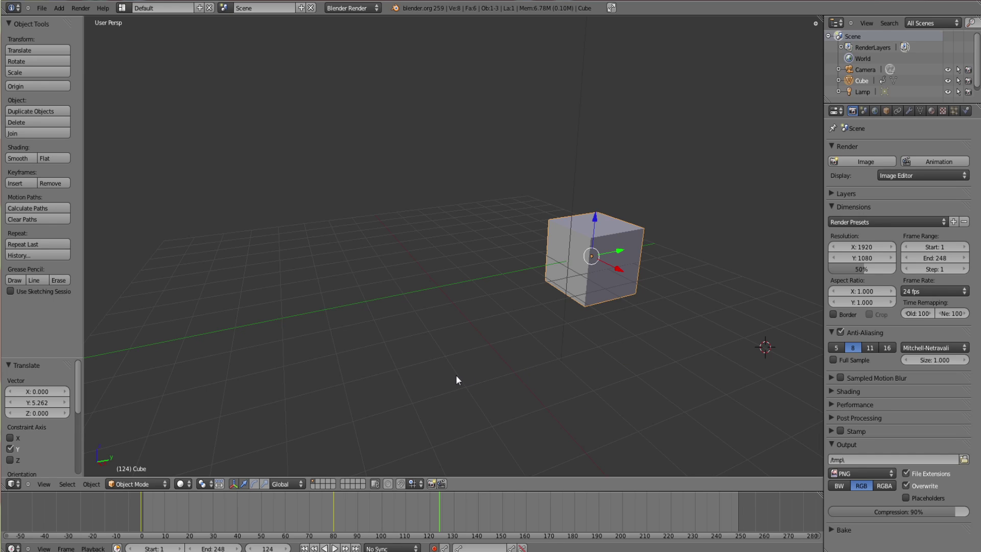
pyautogui.moveTo(467, 510); pyautogui.dragTo(142, 521)
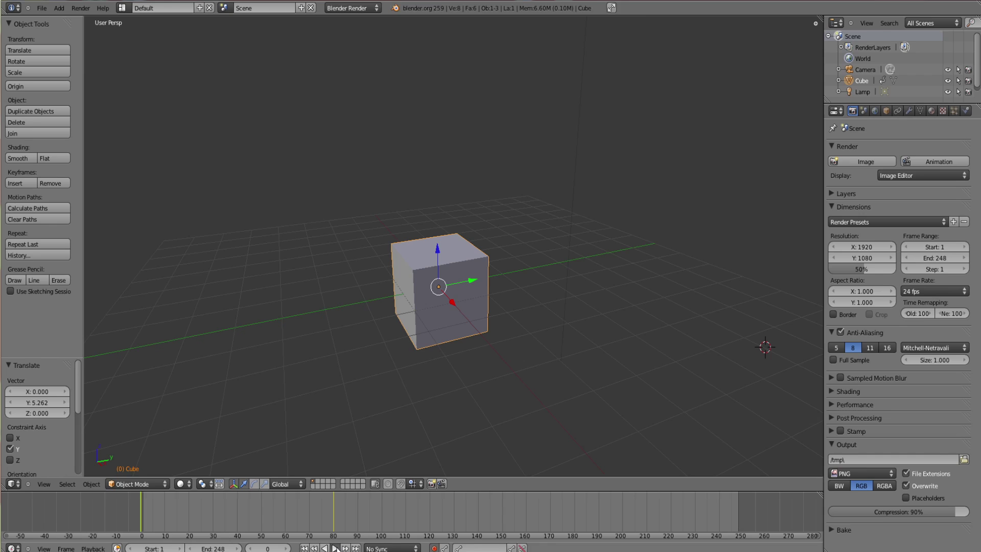
pyautogui.click(336, 548)
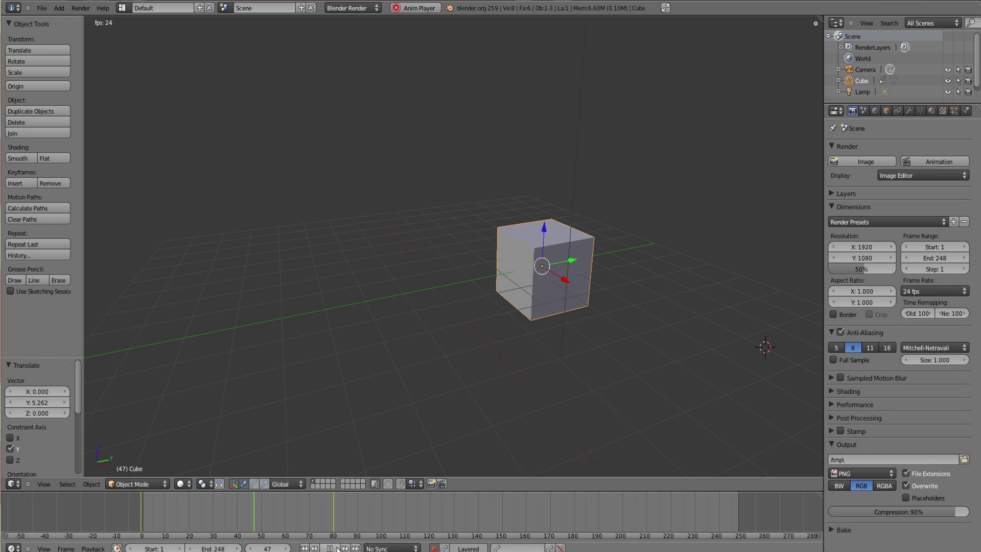
pyautogui.press('Escape')
# - Set the frame rate to 60 fps, play the animation from frame 0 and move to frame 80
pyautogui.click(934, 289)
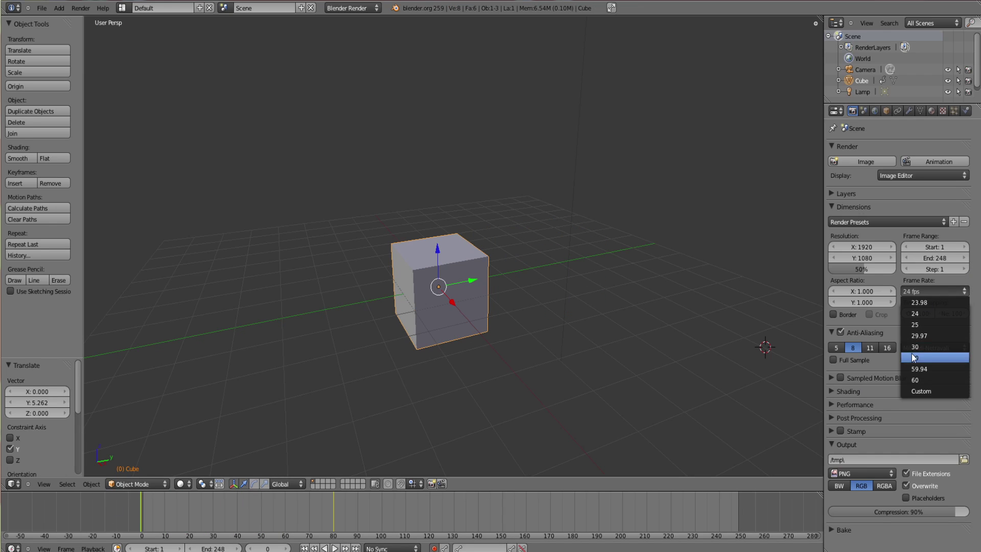
pyautogui.click(919, 379)
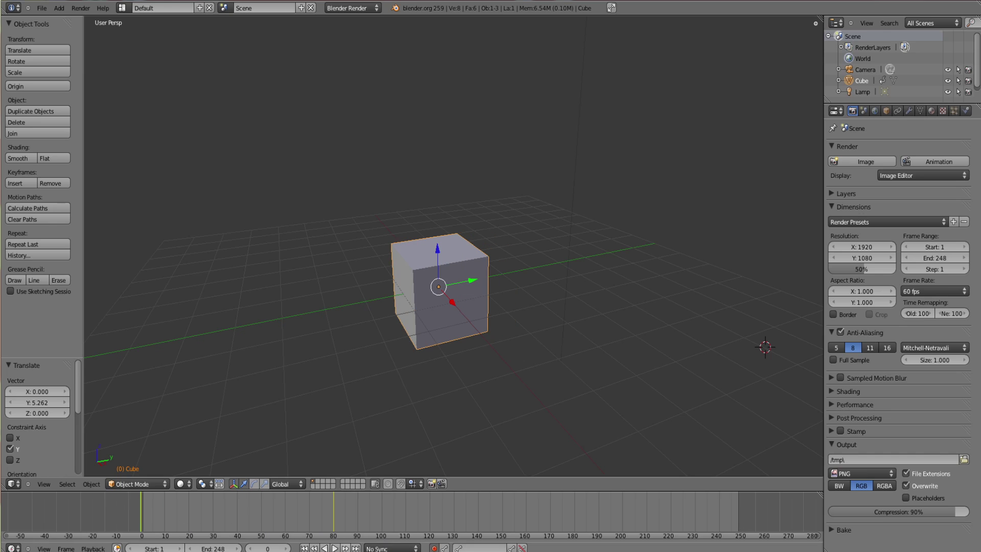
pyautogui.click(334, 548)
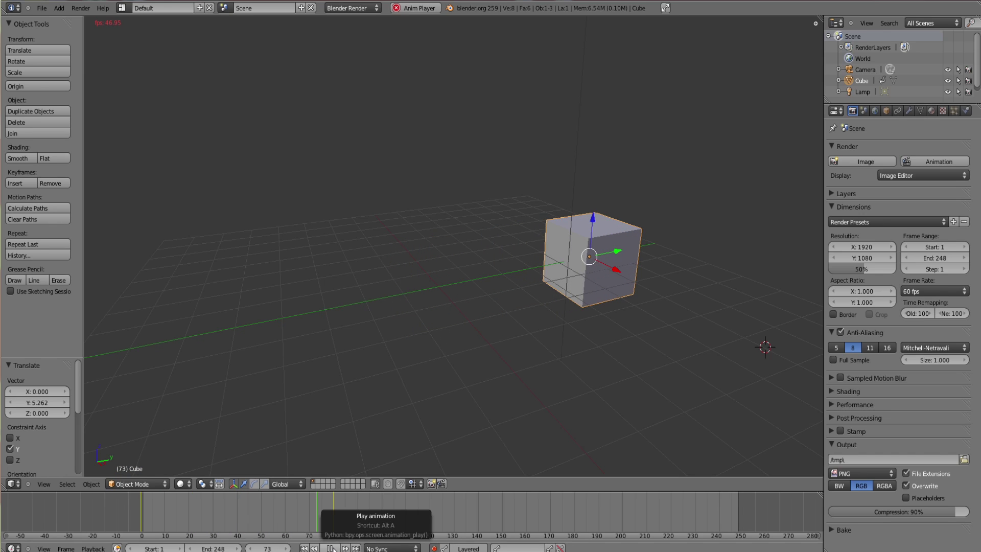
pyautogui.click(333, 548)
pyautogui.click(334, 512)
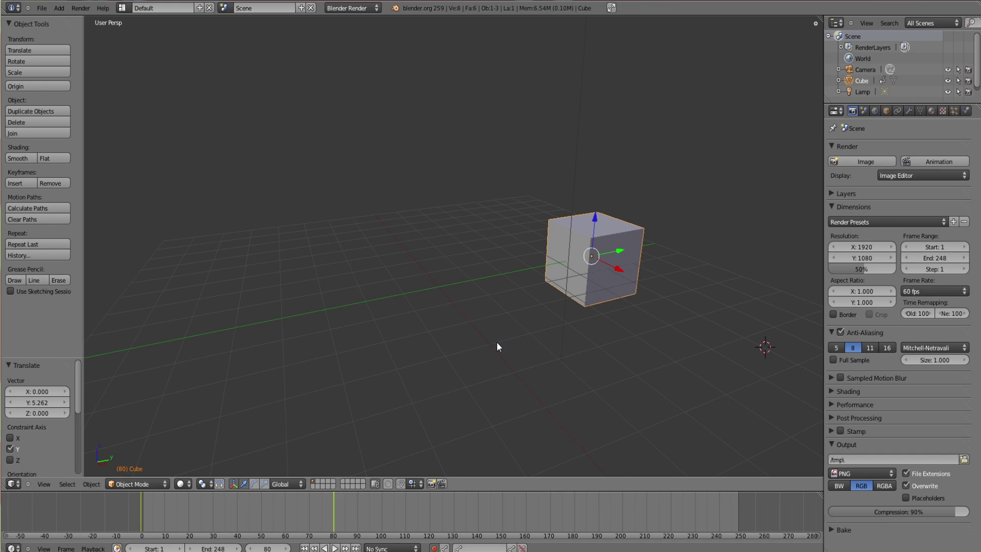
# - Enter Edit Mode on the cube and add a loop cut through its middle, perpendicular to the Y axis
pyautogui.scroll(-3, 510, 351)
pyautogui.scroll(3, 542, 352)
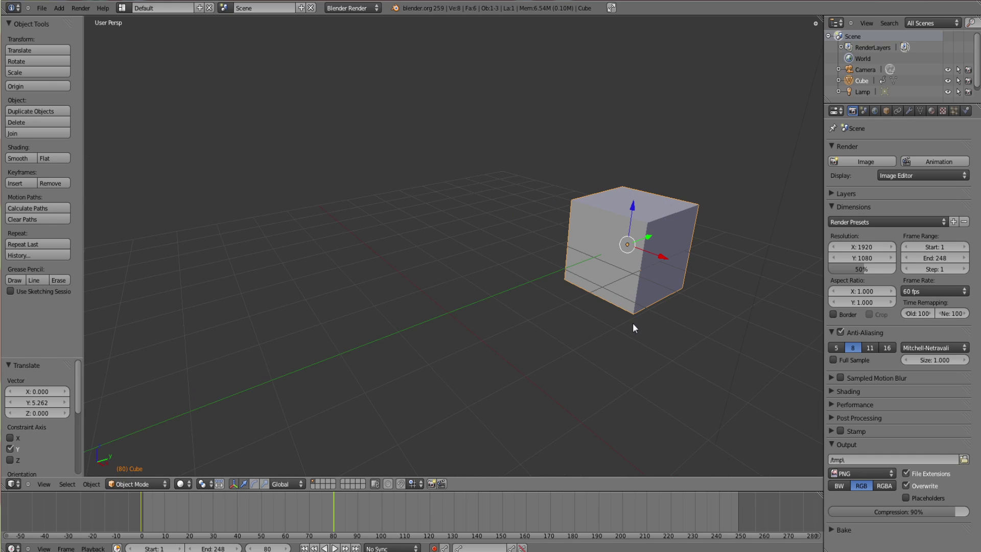
pyautogui.moveTo(633, 324); pyautogui.dragTo(550, 340, button='middle')
pyautogui.scroll(1, 550, 339)
pyautogui.scroll(2, 485, 327)
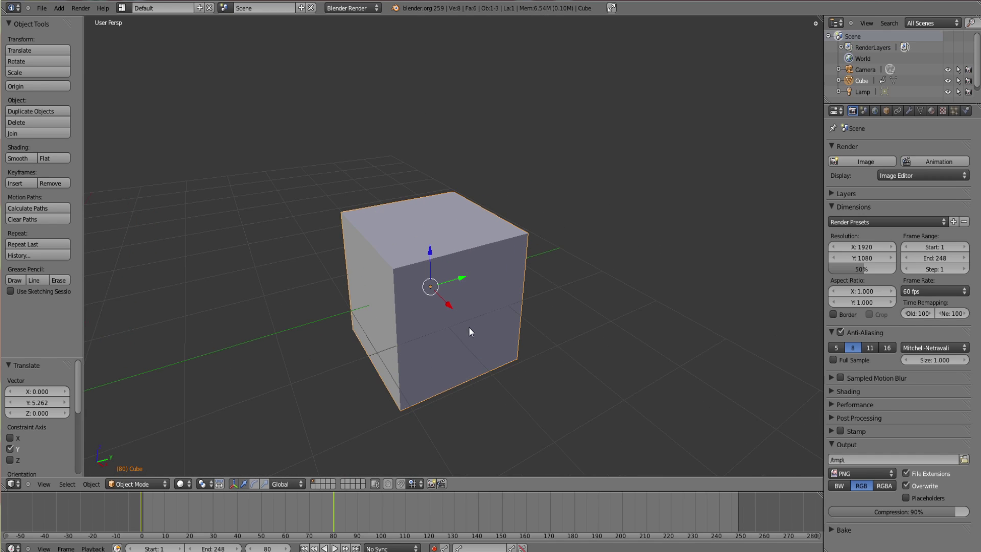
pyautogui.moveTo(471, 332); pyautogui.dragTo(403, 320, button='middle')
pyautogui.press('Tab')
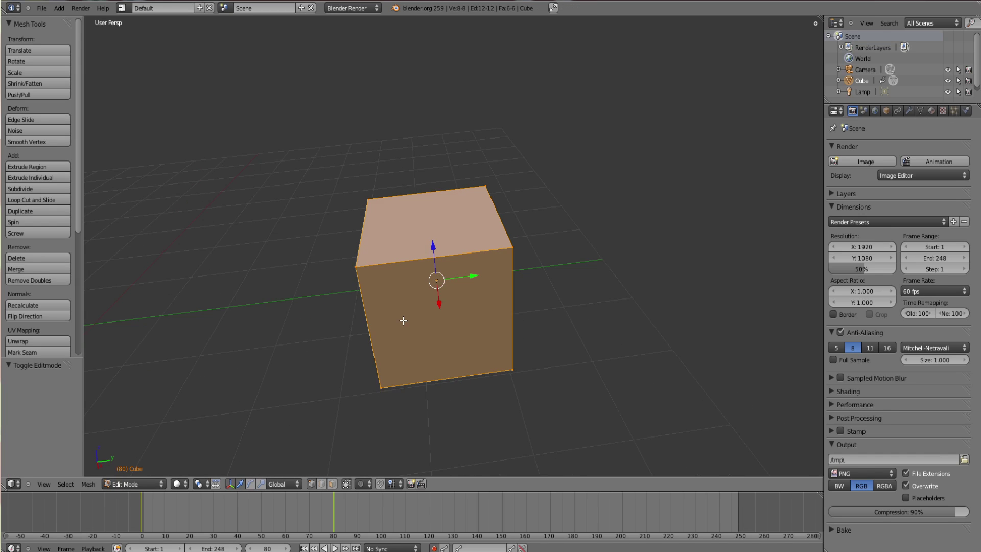
pyautogui.hotkey('ctrl', 'r')
pyautogui.press('a')
pyautogui.click(442, 260)
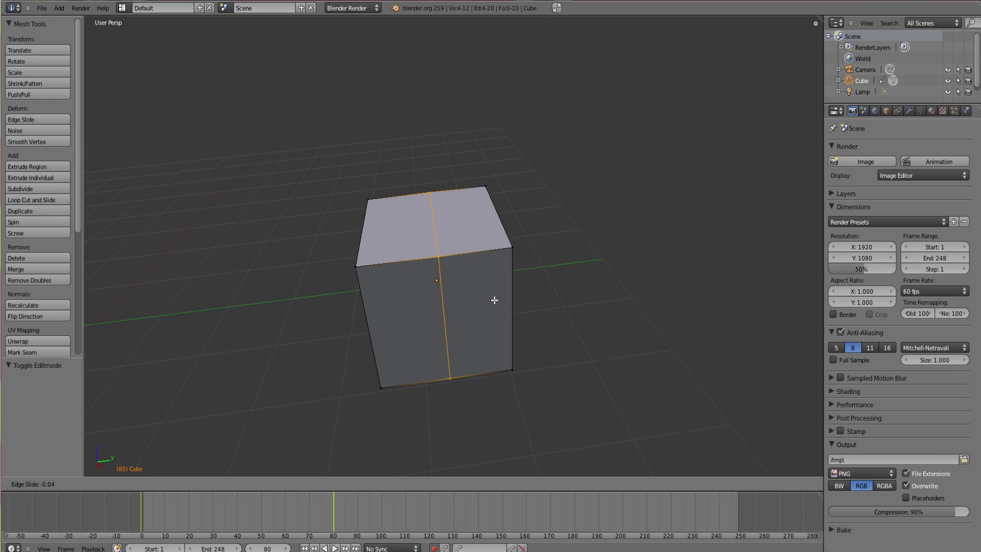
pyautogui.click(442, 298)
pyautogui.moveTo(449, 306); pyautogui.dragTo(431, 322, button='middle')
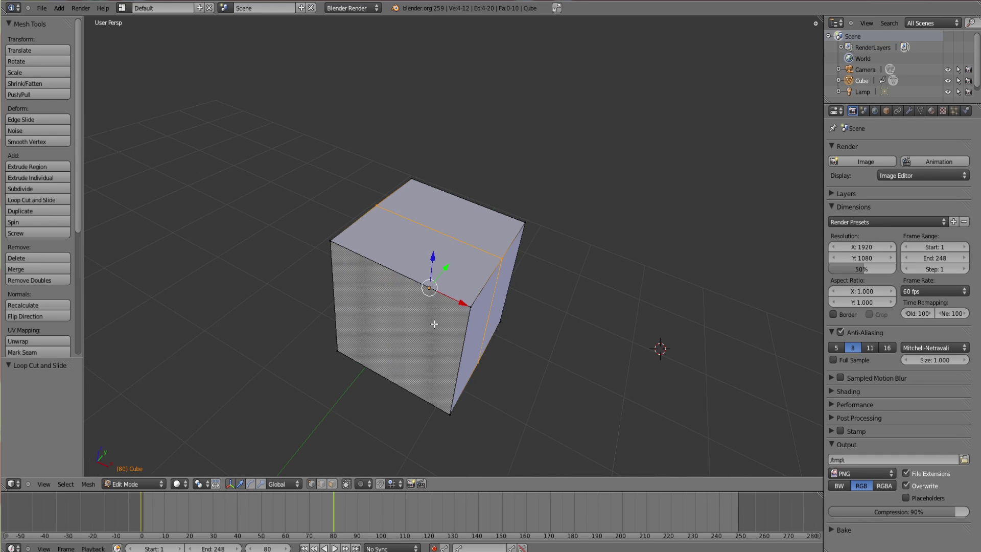
# - Add a second centred loop cut perpendicular to the X axis and deselect all of the mesh
pyautogui.hotkey('ctrl', 'r')
pyautogui.click(421, 279)
pyautogui.click(424, 279)
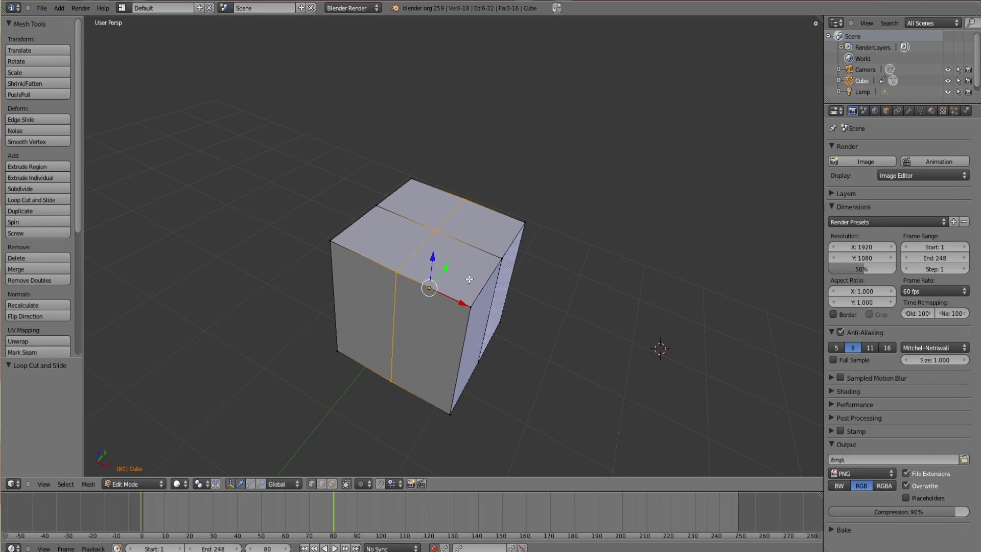
pyautogui.press('a')
pyautogui.moveTo(502, 321); pyautogui.dragTo(477, 319, button='middle')
pyautogui.scroll(2, 448, 312)
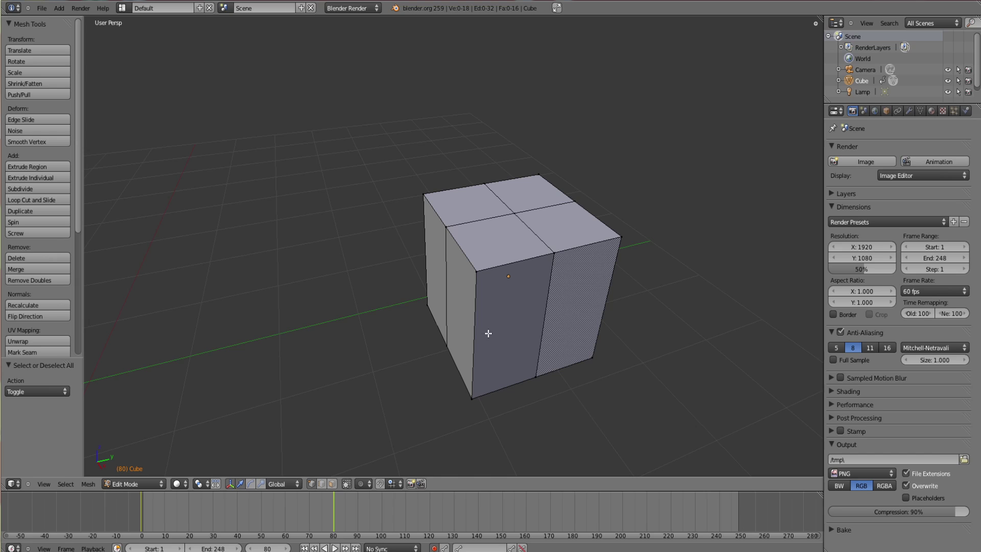
# - Select the four vertices of one quarter of the cube's top and raise them about 1.336 along Z
pyautogui.moveTo(550, 343); pyautogui.dragTo(477, 306, button='middle')
pyautogui.rightClick(504, 240)
pyautogui.keyDown('shift'); pyautogui.rightClick(499, 296); pyautogui.keyUp('shift')
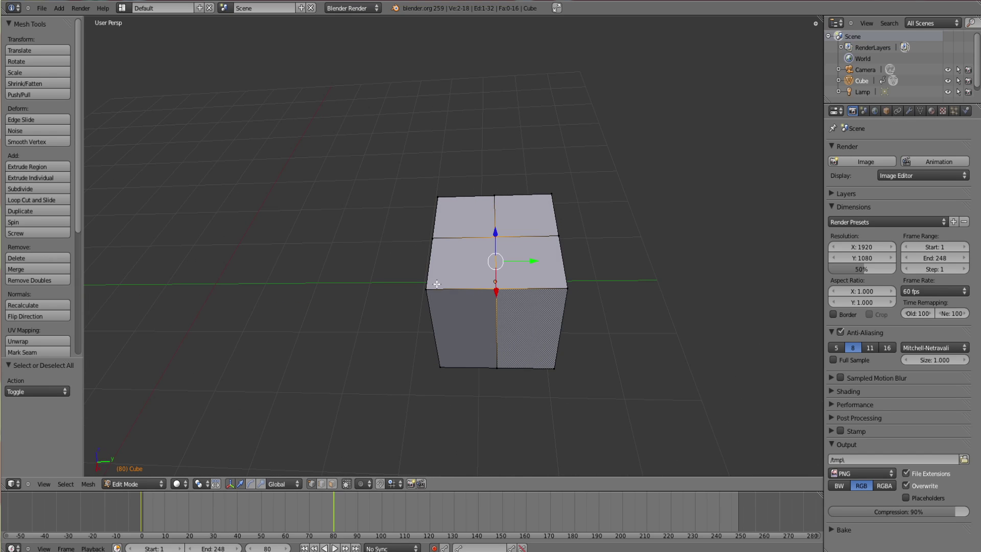
pyautogui.keyDown('shift'); pyautogui.rightClick(428, 288); pyautogui.keyUp('shift')
pyautogui.keyDown('shift'); pyautogui.rightClick(434, 239); pyautogui.keyUp('shift')
pyautogui.moveTo(434, 239); pyautogui.dragTo(440, 219, button='middle')
pyautogui.press('e')
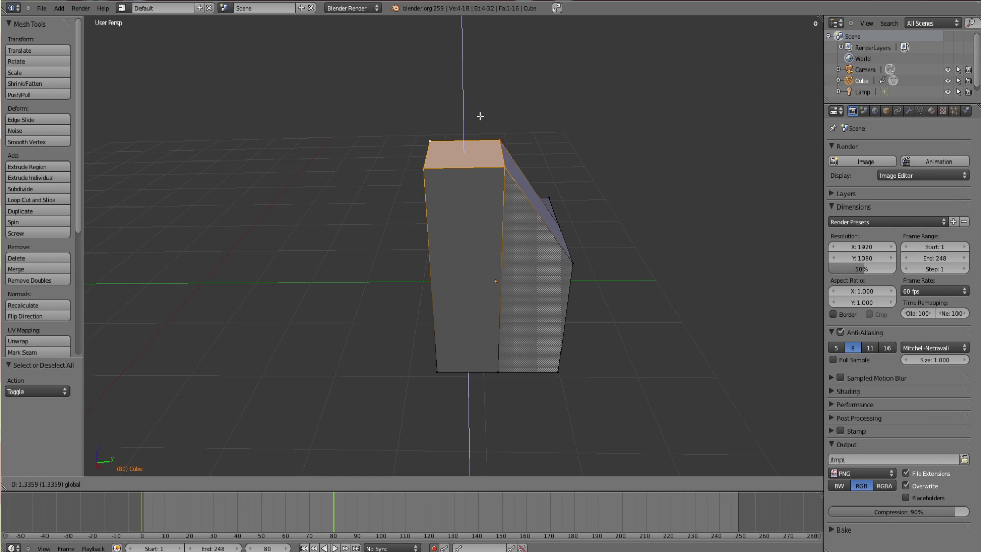
pyautogui.click(480, 116)
# - Lower the selected quarter face along Z, and undo both vertical moves of that face
pyautogui.moveTo(480, 116); pyautogui.dragTo(430, 342, button='middle')
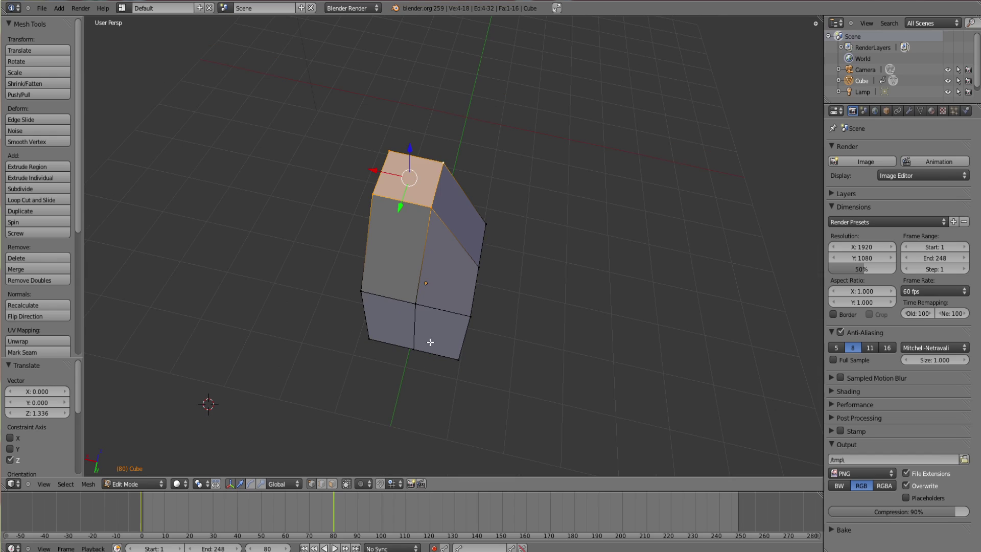
pyautogui.press('g')
pyautogui.press('z')
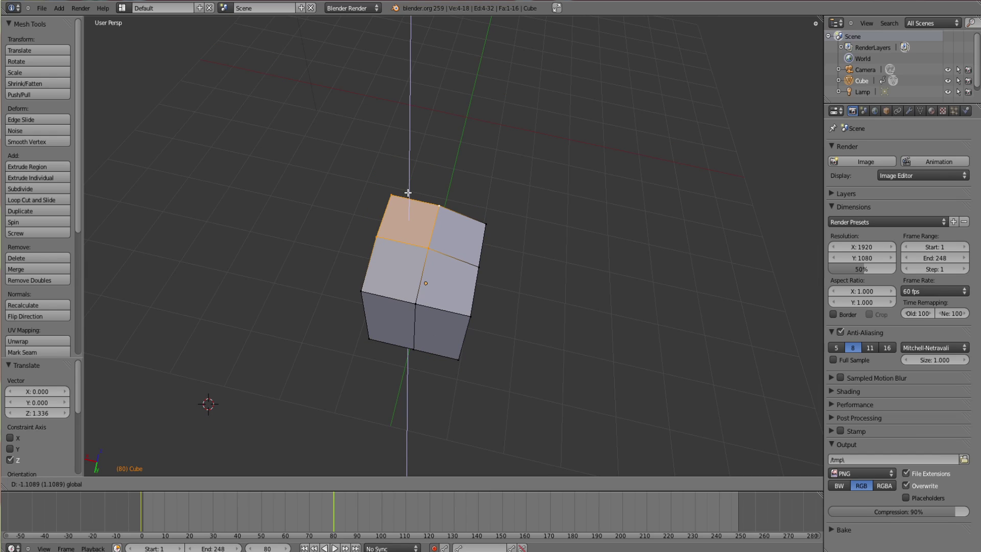
pyautogui.click(503, 247)
pyautogui.hotkey('ctrl', 'z')
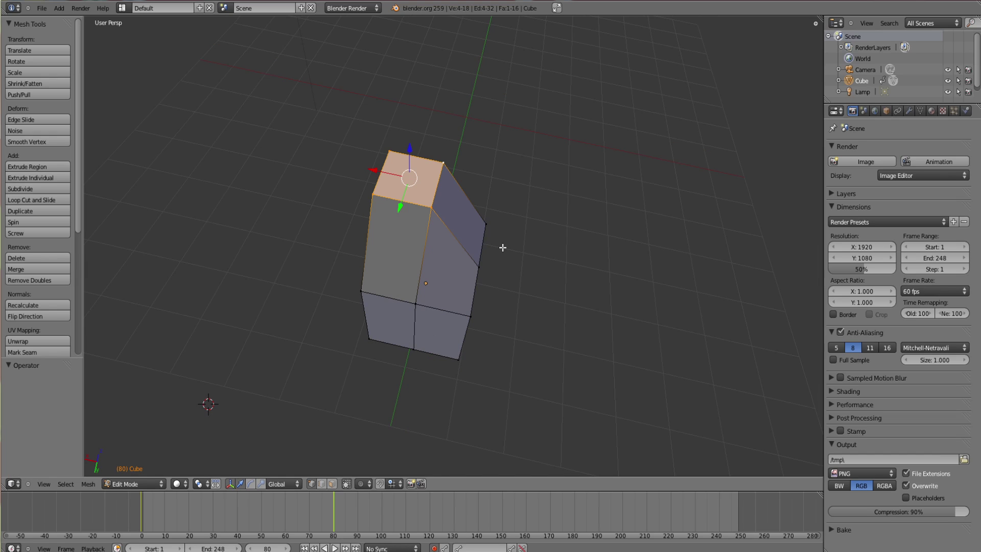
pyautogui.hotkey('ctrl', 'z')
# - Return to Object Mode, duplicate the cube and raise the copy about 1.99 along Z
pyautogui.moveTo(515, 285); pyautogui.dragTo(530, 283, button='middle')
pyautogui.press('Tab')
pyautogui.hotkey('shift', 'd')
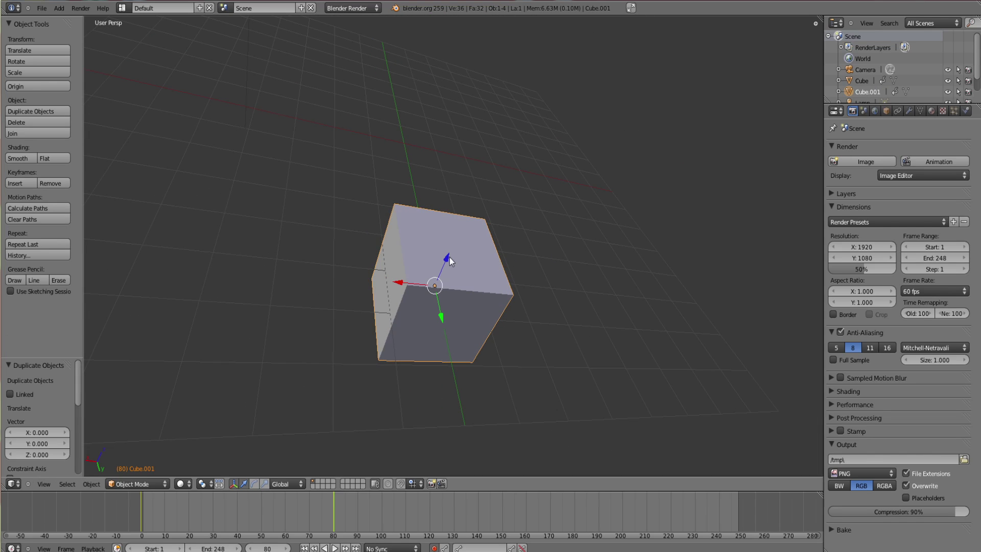
pyautogui.press('z')
pyautogui.click(506, 193)
# - Scale the duplicate to about half size, shift it about 0.5 along Y and lower it onto the original cube's top
pyautogui.moveTo(508, 299); pyautogui.dragTo(164, 356, button='middle')
pyautogui.scroll(4, 483, 246)
pyautogui.moveTo(482, 246); pyautogui.dragTo(353, 287, button='middle')
pyautogui.scroll(-3, 471, 274)
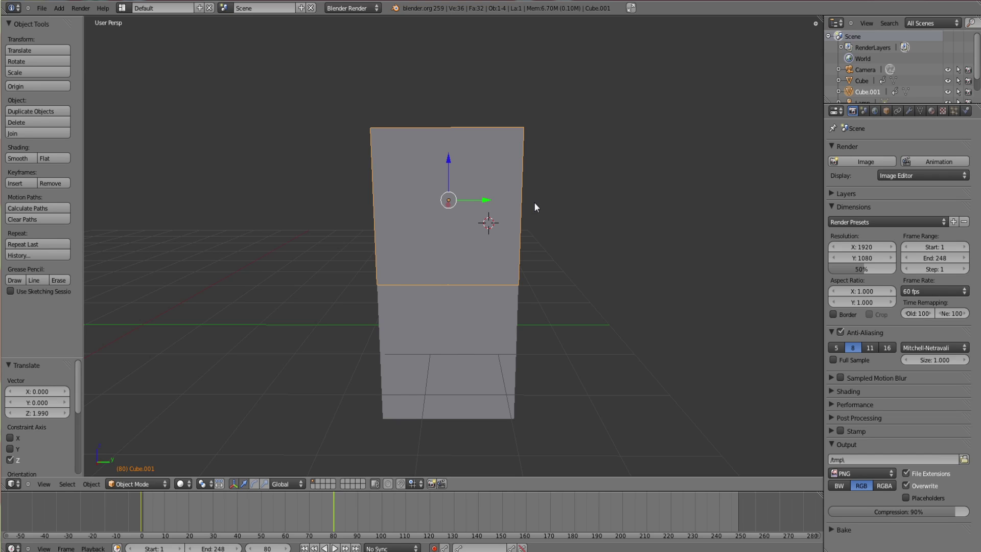
pyautogui.press('g')
pyautogui.press('y')
pyautogui.click(501, 209)
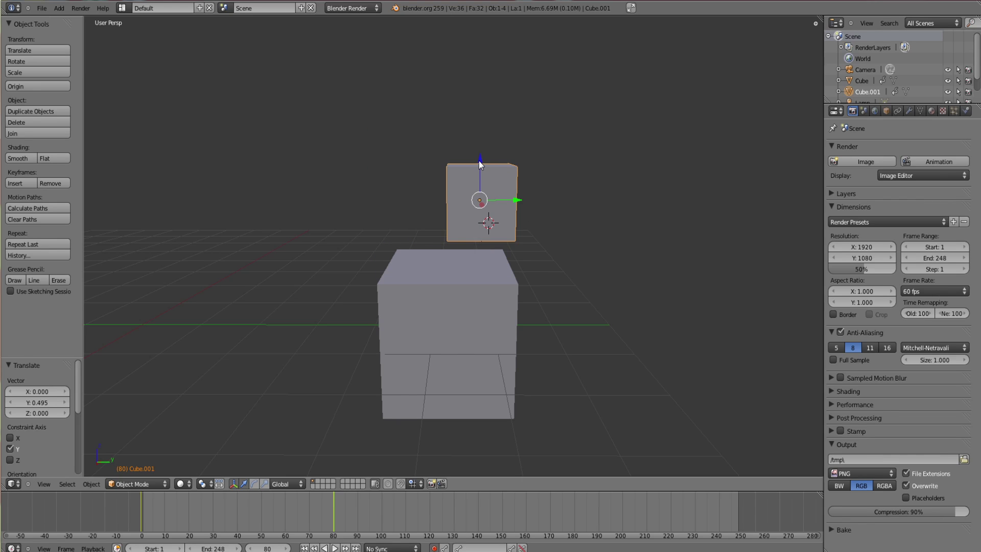
pyautogui.moveTo(481, 164); pyautogui.dragTo(479, 197)
pyautogui.moveTo(512, 234); pyautogui.dragTo(509, 237)
pyautogui.moveTo(478, 263); pyautogui.dragTo(424, 285, button='middle')
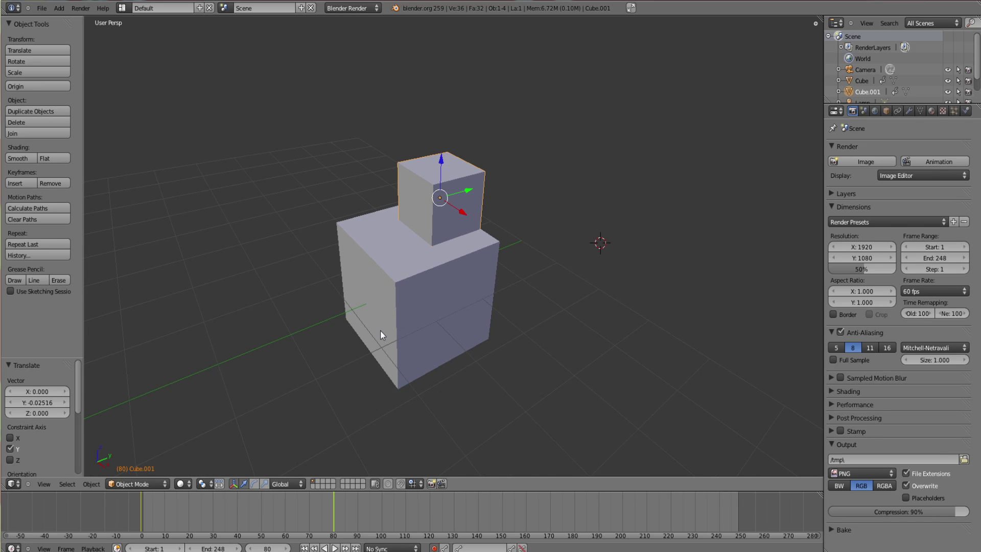
# - Select the large cube, check its position at frame 0 and move it along X at frame 120
pyautogui.press('a')
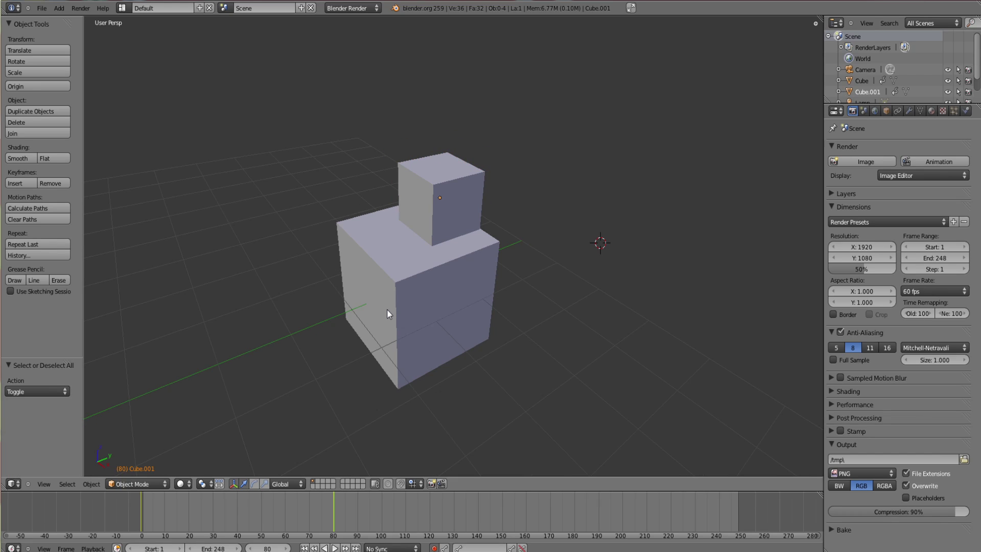
pyautogui.rightClick(387, 310)
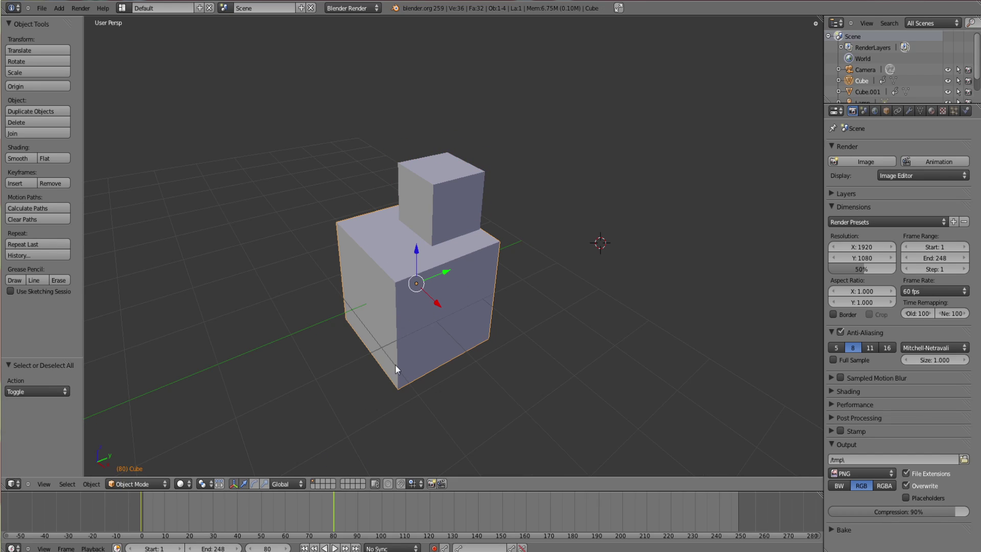
pyautogui.moveTo(326, 504); pyautogui.dragTo(305, 509)
pyautogui.moveTo(212, 507); pyautogui.dragTo(126, 506)
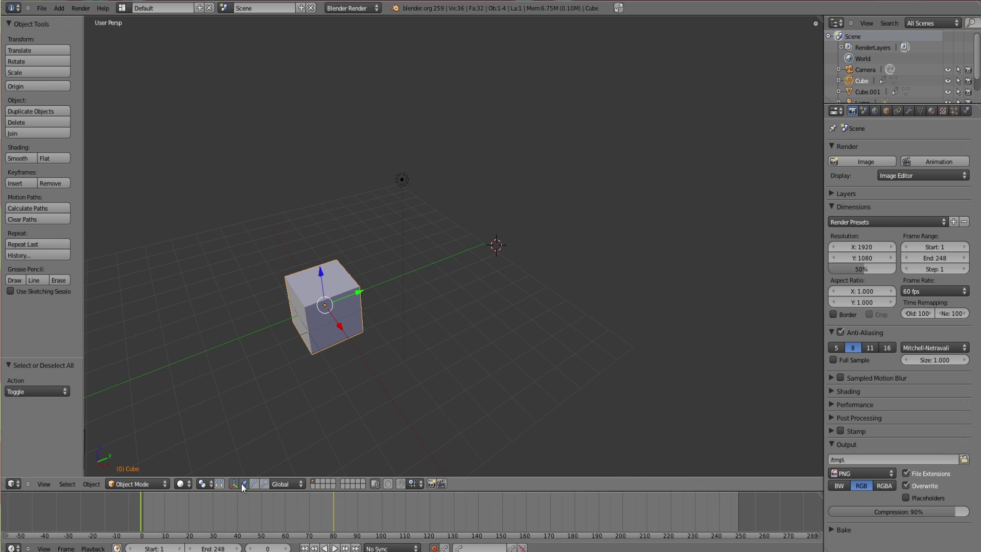
pyautogui.moveTo(266, 507); pyautogui.dragTo(430, 505)
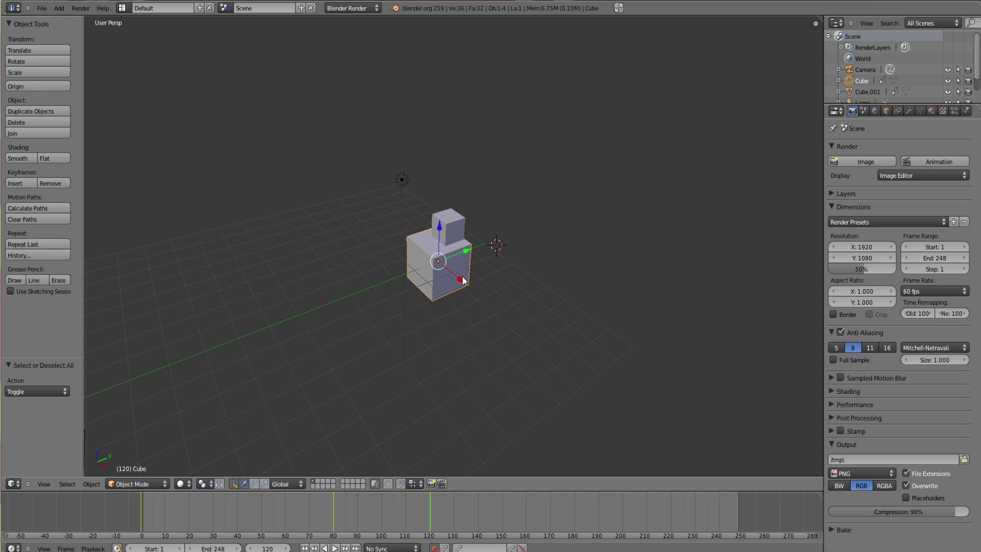
pyautogui.moveTo(463, 280); pyautogui.dragTo(522, 350)
# - Move the large cube about -4.454 along Y at frame 169
pyautogui.moveTo(444, 509); pyautogui.dragTo(549, 503)
pyautogui.moveTo(537, 305); pyautogui.dragTo(438, 362)
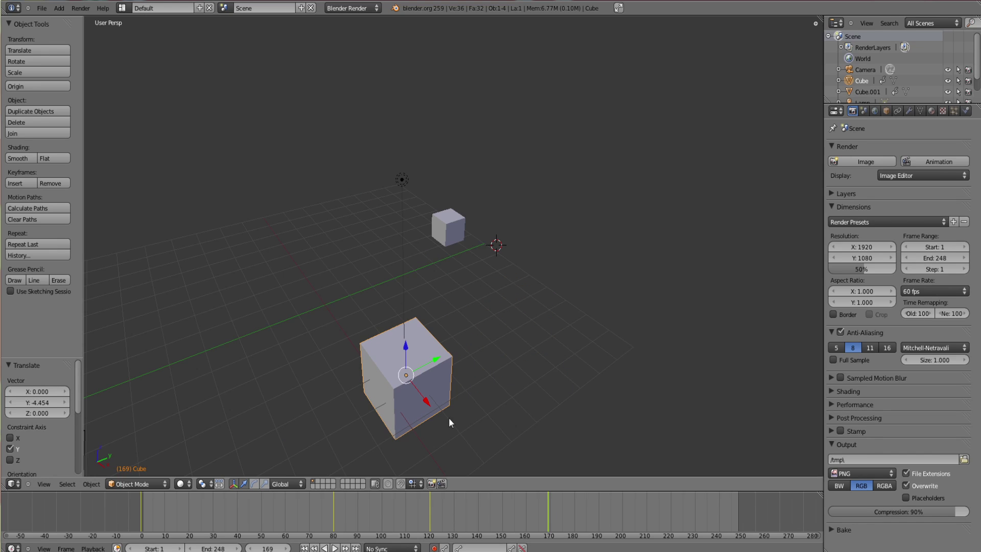
pyautogui.moveTo(548, 517)
pyautogui.mouseDown()
pyautogui.moveTo(355, 516)
pyautogui.moveTo(547, 513)
pyautogui.mouseUp()
# - Select the small cube and move it along X and Y onto the top of the large cube at frame 169
pyautogui.rightClick(452, 238)
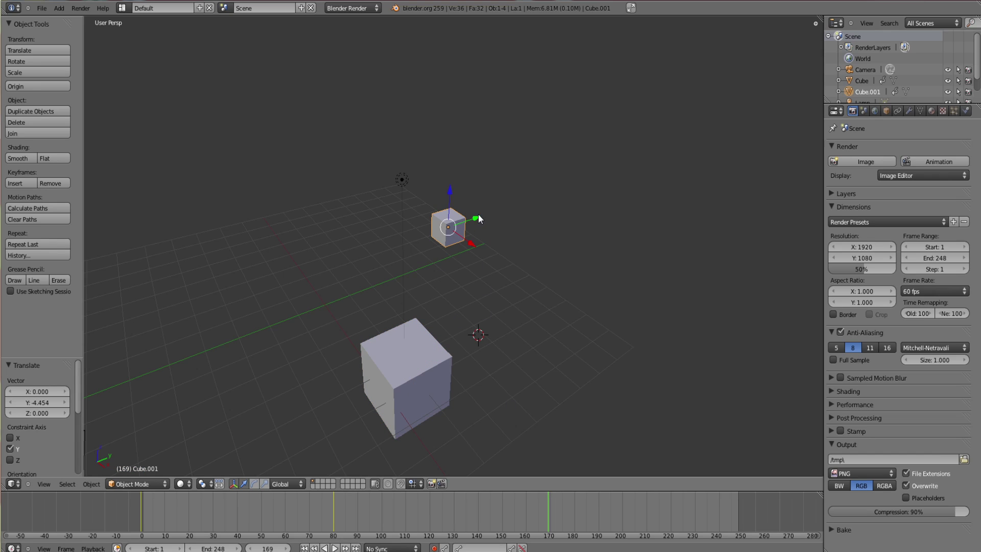
pyautogui.moveTo(478, 219); pyautogui.dragTo(554, 331)
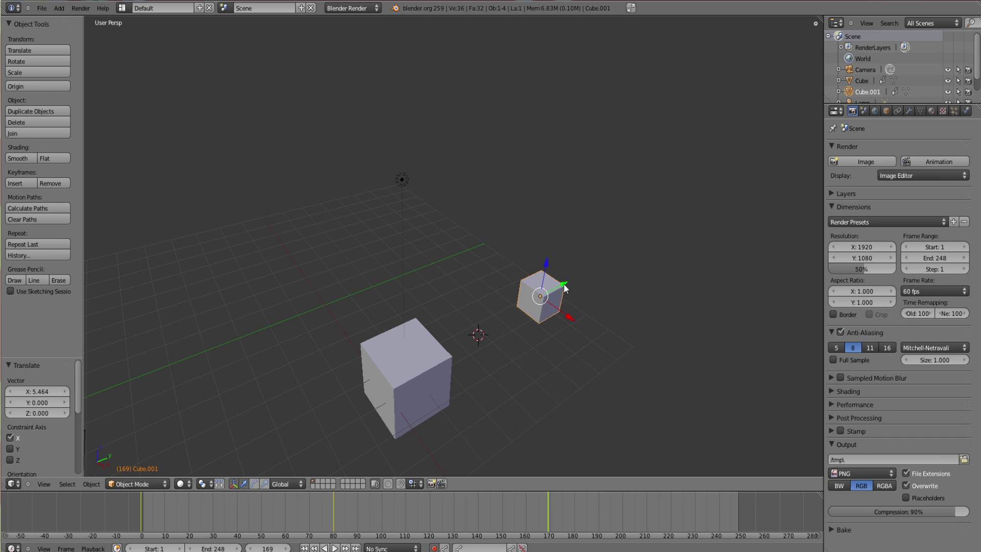
pyautogui.moveTo(565, 285); pyautogui.dragTo(447, 340)
pyautogui.moveTo(445, 380); pyautogui.dragTo(438, 363)
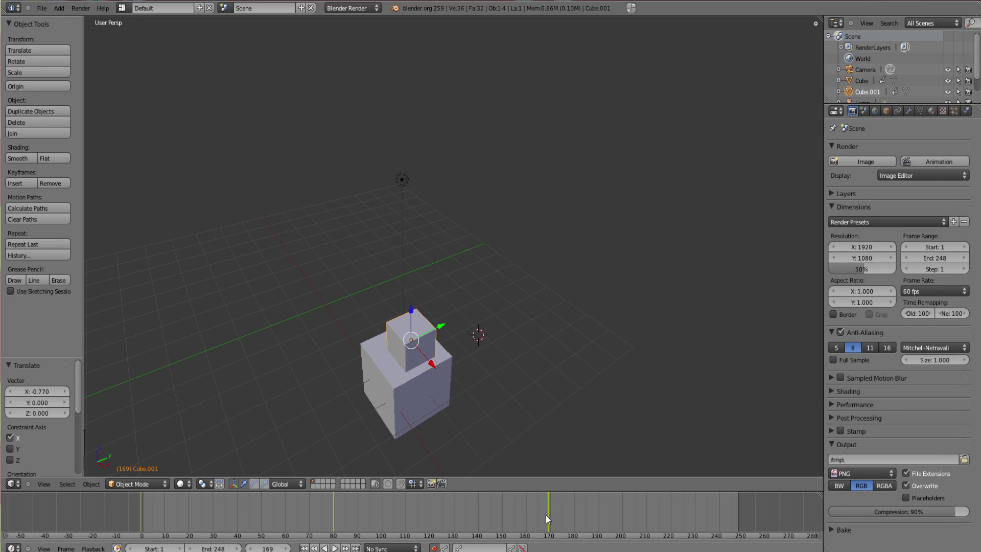
# - Scrub the timeline back to frame 127, select both cubes and delete them
pyautogui.moveTo(546, 515); pyautogui.dragTo(448, 492)
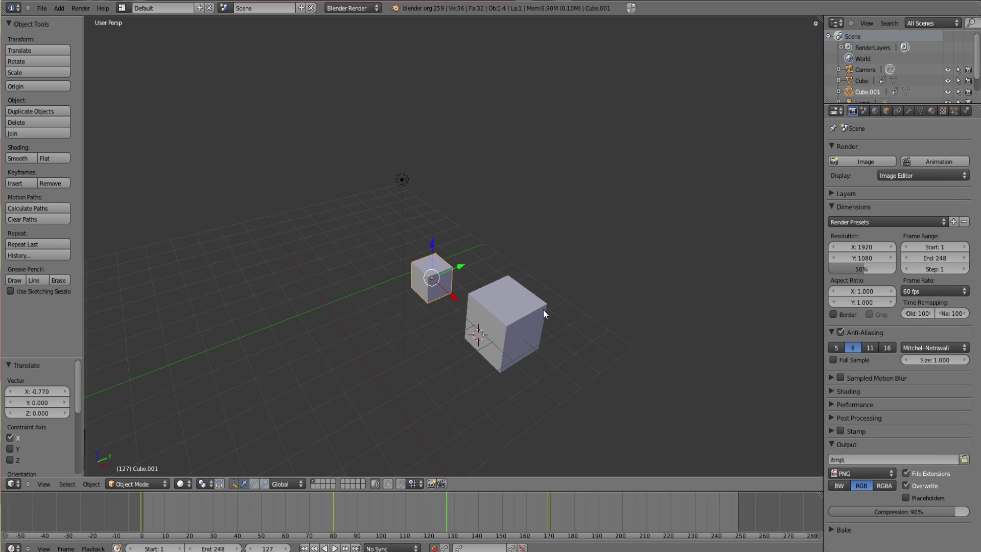
pyautogui.press('a')
pyautogui.scroll(-4, 516, 318)
pyautogui.scroll(6, 503, 320)
pyautogui.rightClick(499, 321)
pyautogui.keyDown('shift'); pyautogui.rightClick(431, 307); pyautogui.keyUp('shift')
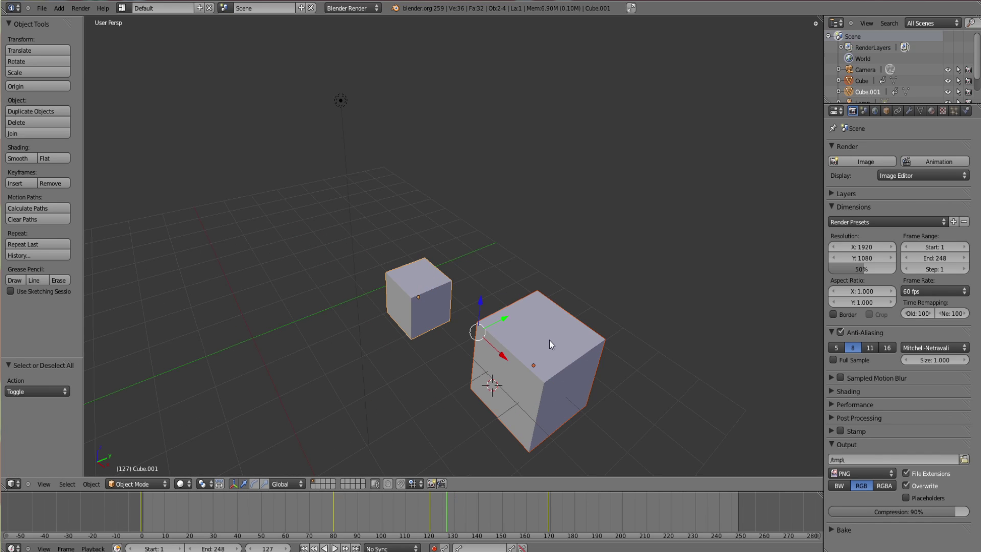
pyautogui.press('x')
pyautogui.click(480, 337)
pyautogui.scroll(-5, 465, 350)
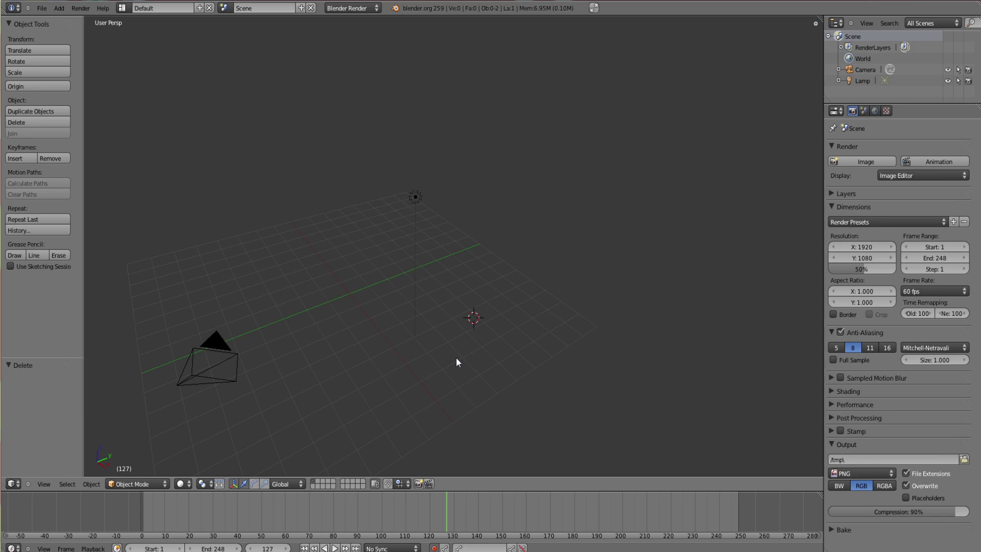
# - Add a new mesh cube and move it along Y and about 0.183 along X, near the grid's centre
pyautogui.moveTo(456, 357); pyautogui.dragTo(548, 365, button='middle')
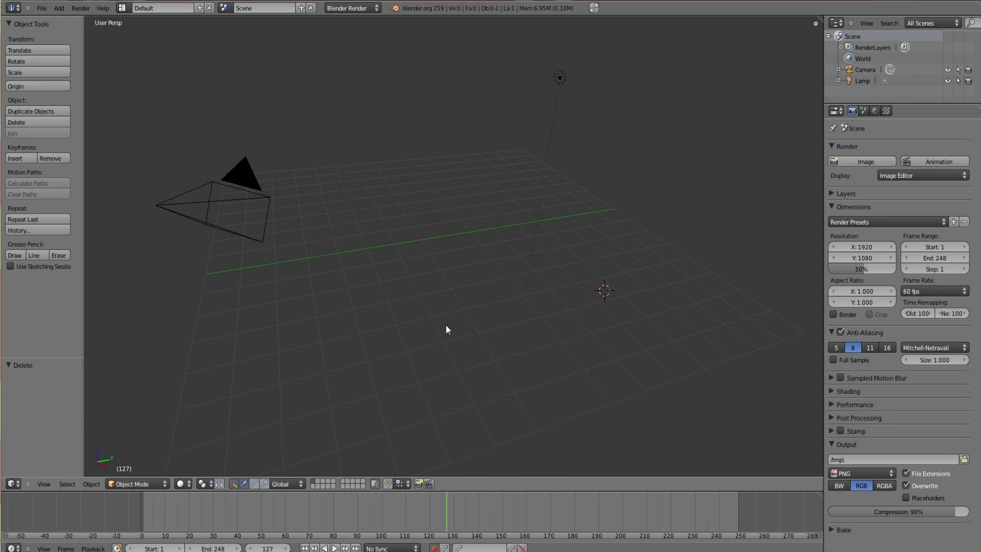
pyautogui.moveTo(446, 327)
pyautogui.mouseDown(button='middle')
pyautogui.moveTo(418, 348)
pyautogui.moveTo(582, 344)
pyautogui.moveTo(439, 347)
pyautogui.moveTo(458, 333)
pyautogui.mouseUp(button='middle')
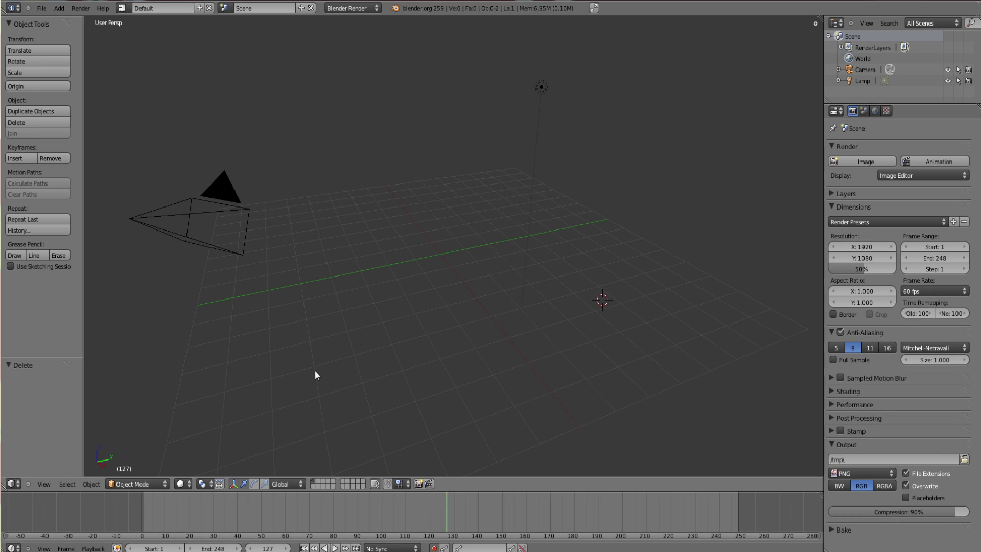
pyautogui.hotkey('shift', 'a')
pyautogui.moveTo(342, 357)
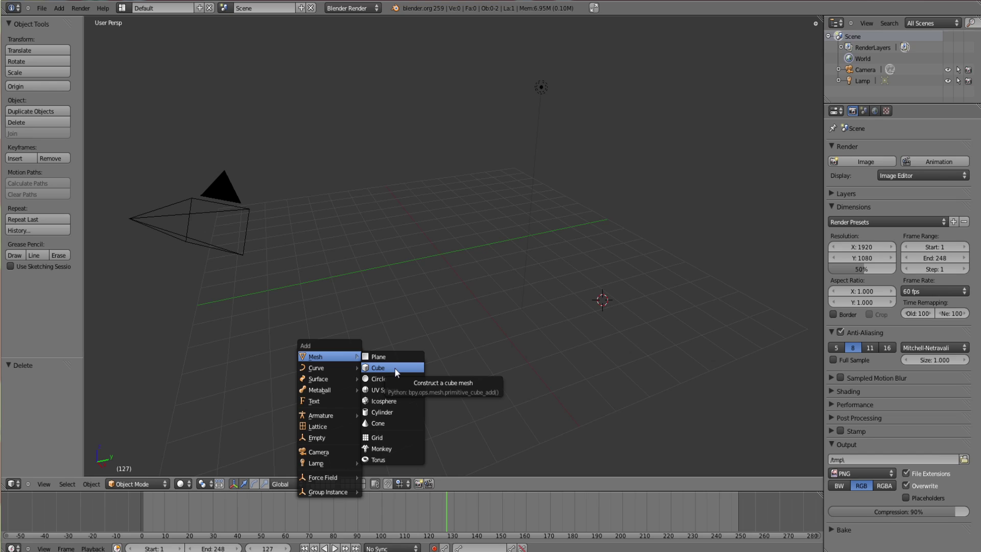
pyautogui.click(394, 367)
pyautogui.moveTo(632, 320); pyautogui.dragTo(464, 295)
pyautogui.moveTo(443, 257); pyautogui.dragTo(486, 266)
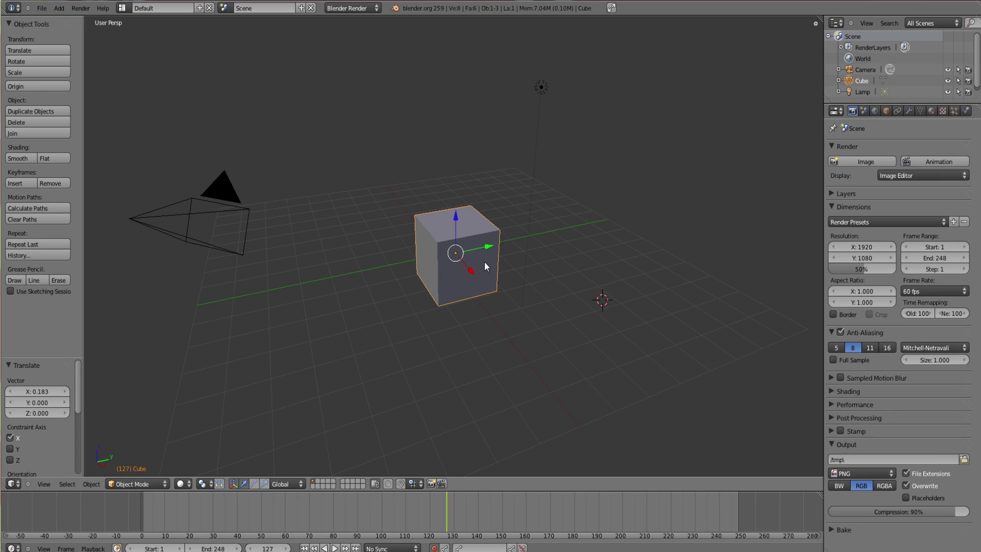
# - Insert a LocRotScale keyframe for the cube at frame 127 and scrub the timeline back to frame 50
pyautogui.press('i')
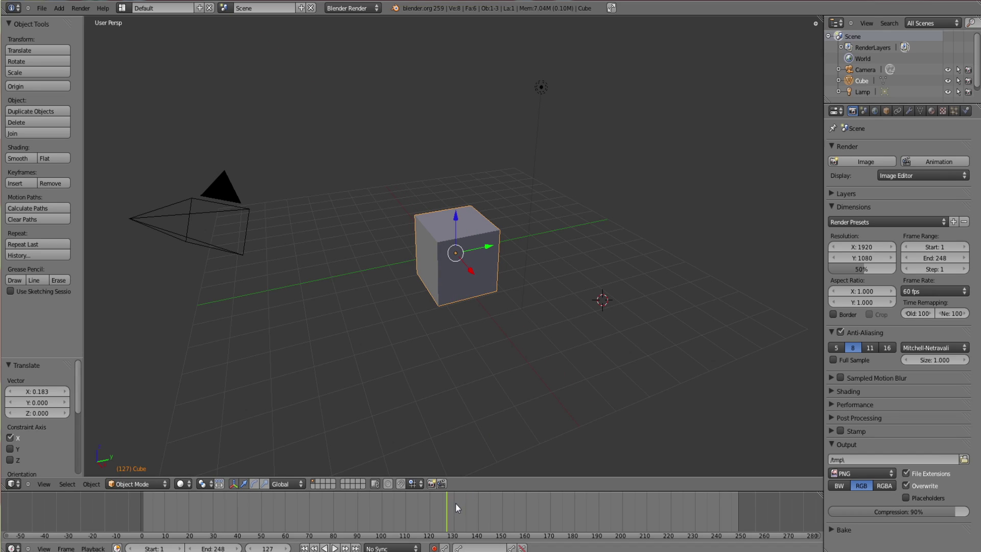
pyautogui.click(470, 513)
pyautogui.moveTo(434, 507); pyautogui.dragTo(262, 511)
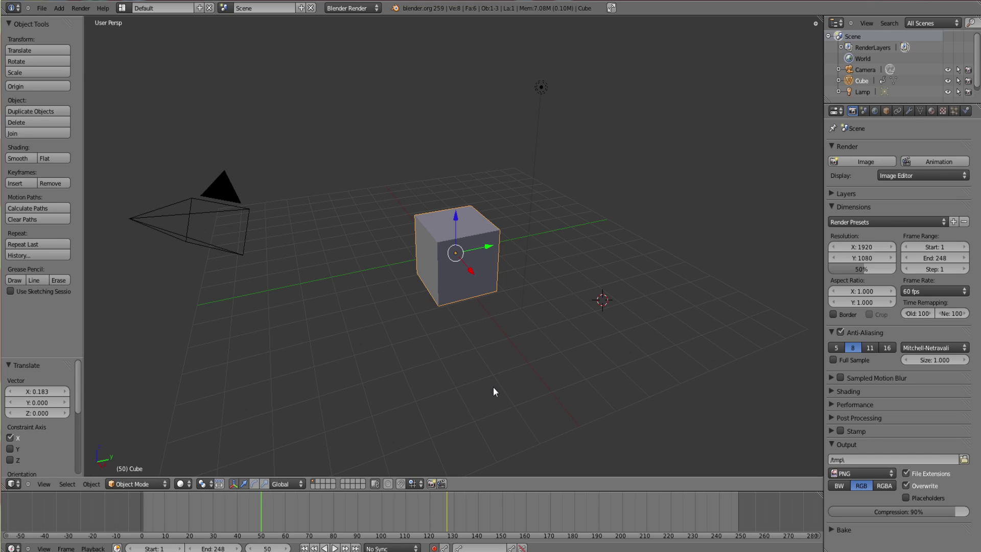
# - Deselect and reselect the cube to compare its keyframe markers, scrubbing the timeline to frame 138
pyautogui.scroll(5, 495, 399)
pyautogui.keyDown('shift'); pyautogui.moveTo(449, 377); pyautogui.dragTo(496, 387, button='middle'); pyautogui.keyUp('shift')
pyautogui.press('a')
pyautogui.scroll(-3, 396, 373)
pyautogui.scroll(-1, 480, 335)
pyautogui.rightClick(470, 293)
pyautogui.scroll(1, 529, 390)
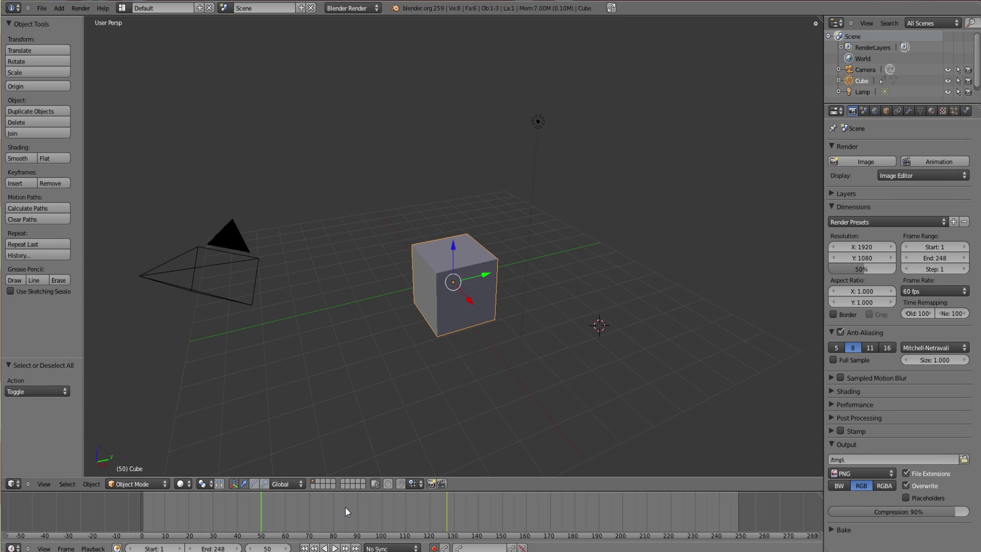
pyautogui.moveTo(346, 508); pyautogui.dragTo(473, 503)
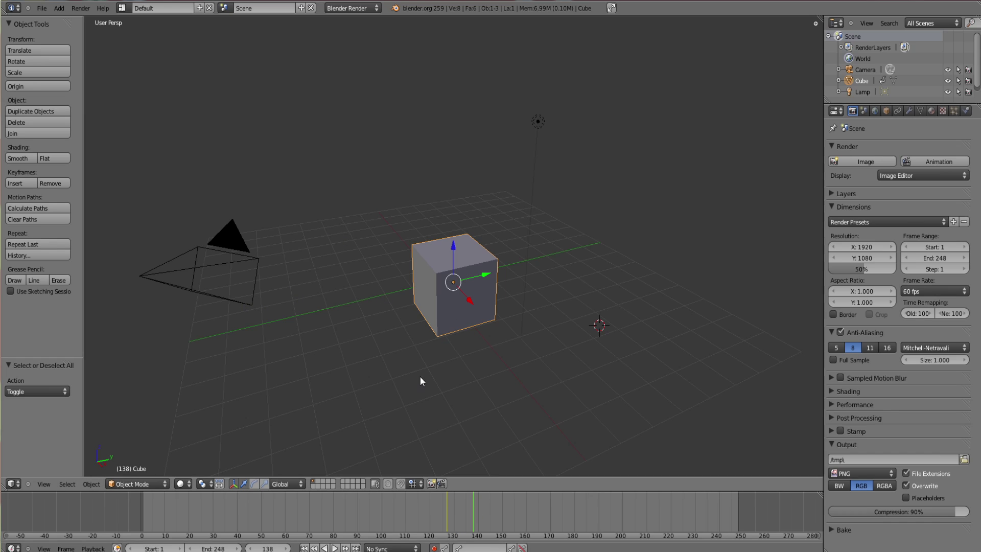
# - Return to frame 127 and insert a rotation keyframe for the cube
pyautogui.click(448, 507)
pyautogui.press('i')
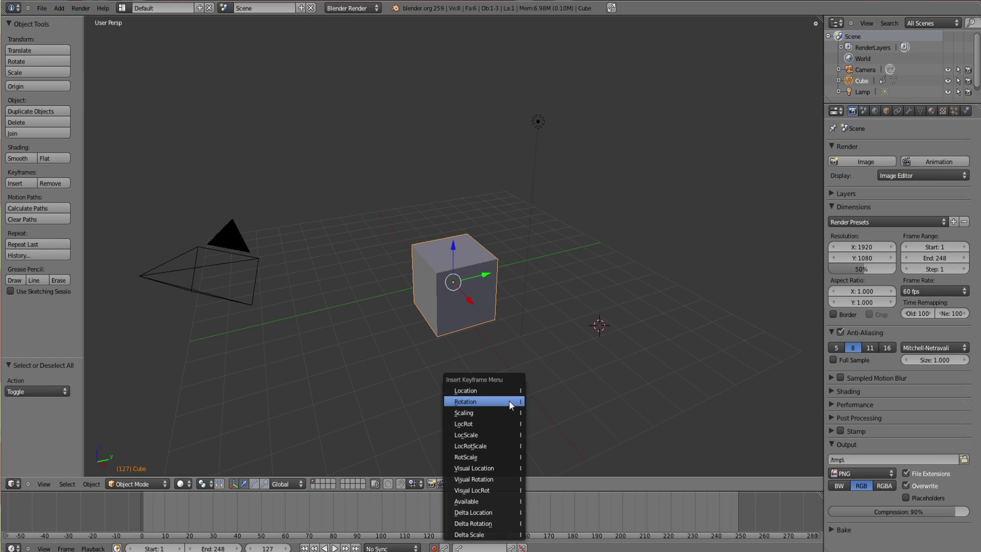
pyautogui.click(509, 401)
pyautogui.click(523, 320)
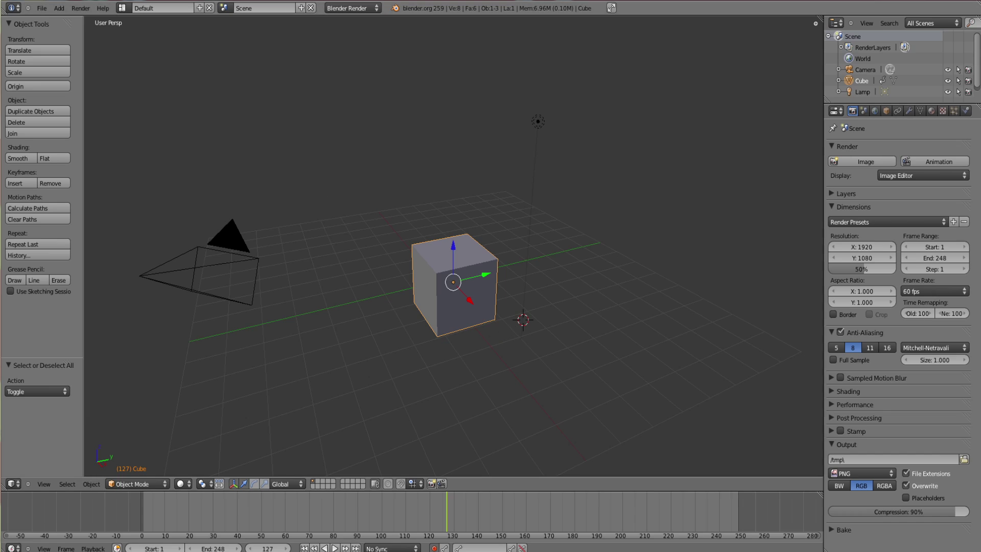
# - Switch to the Animation screen layout and scrub the timeline to frame 128
pyautogui.click(123, 7)
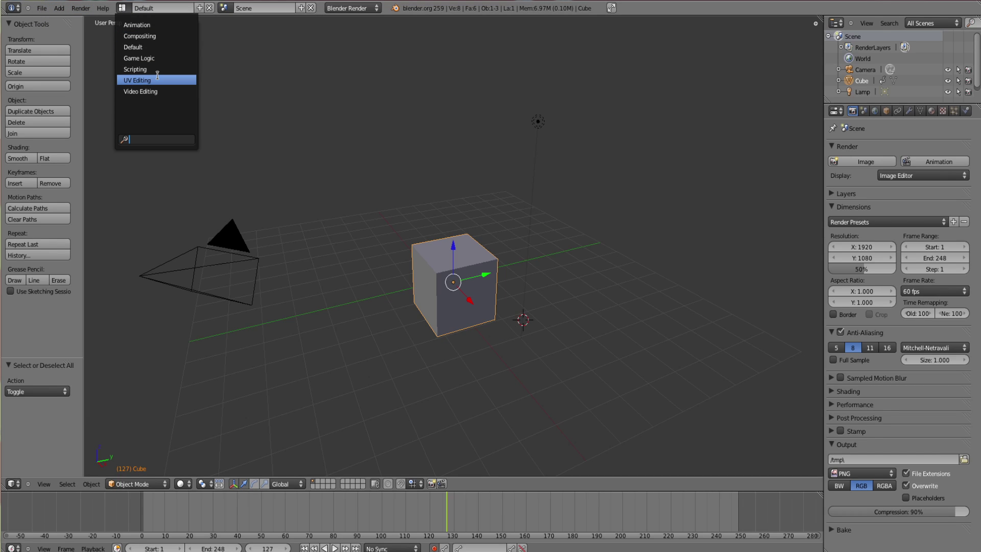
pyautogui.click(143, 24)
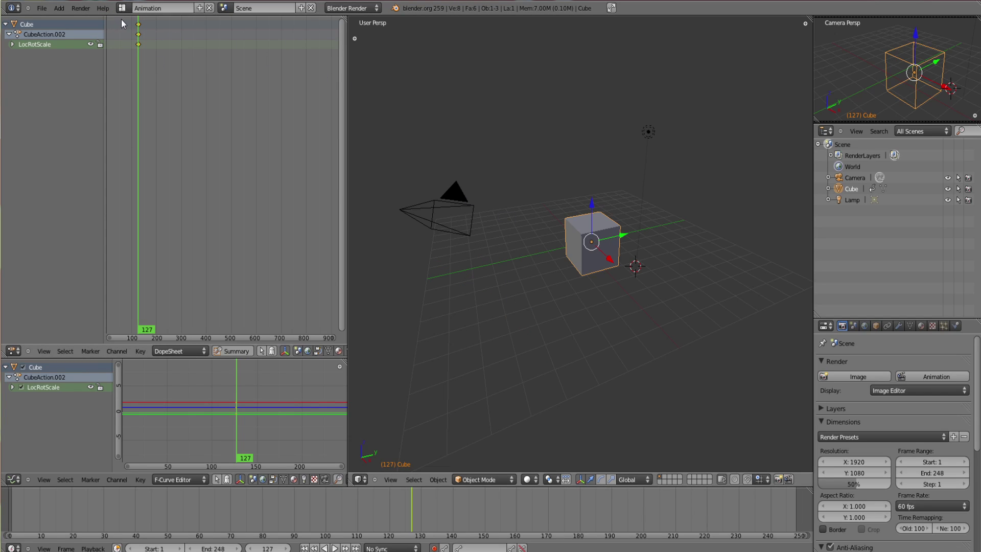
pyautogui.click(275, 517)
pyautogui.moveTo(293, 518); pyautogui.dragTo(413, 516)
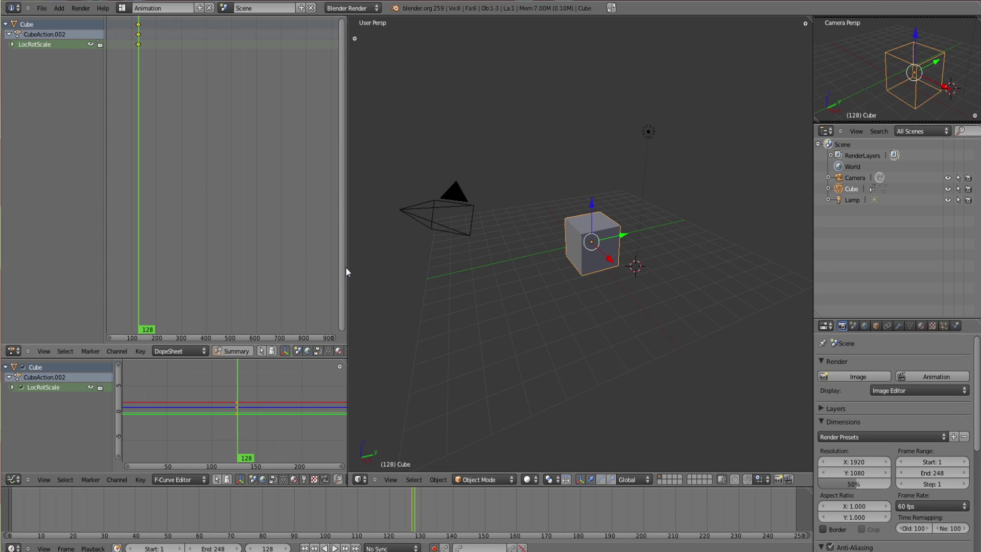
pyautogui.scroll(-1, 341, 293)
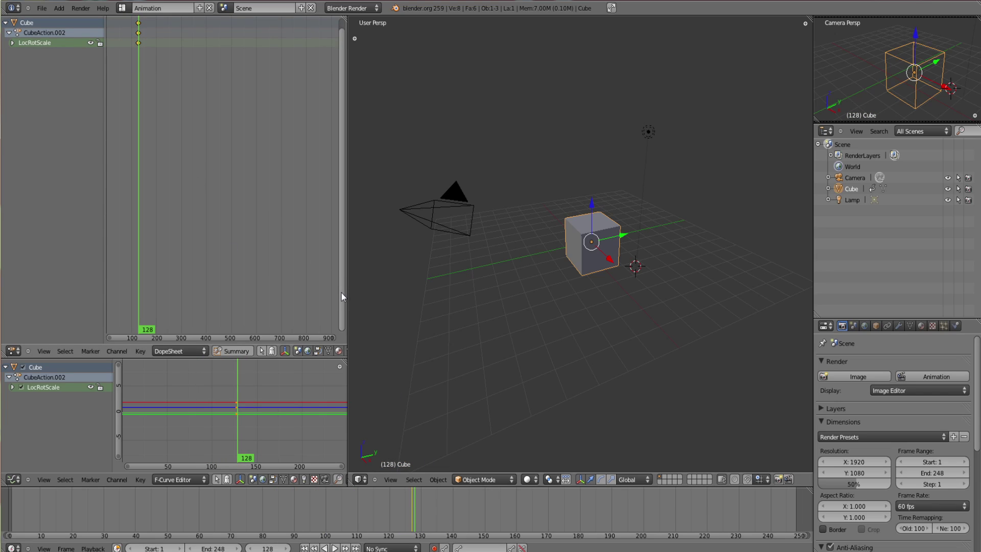
# - Check the editor types of the F-Curve and DopeSheet areas, scrubbing them to frames 72 and 120
pyautogui.click(12, 479)
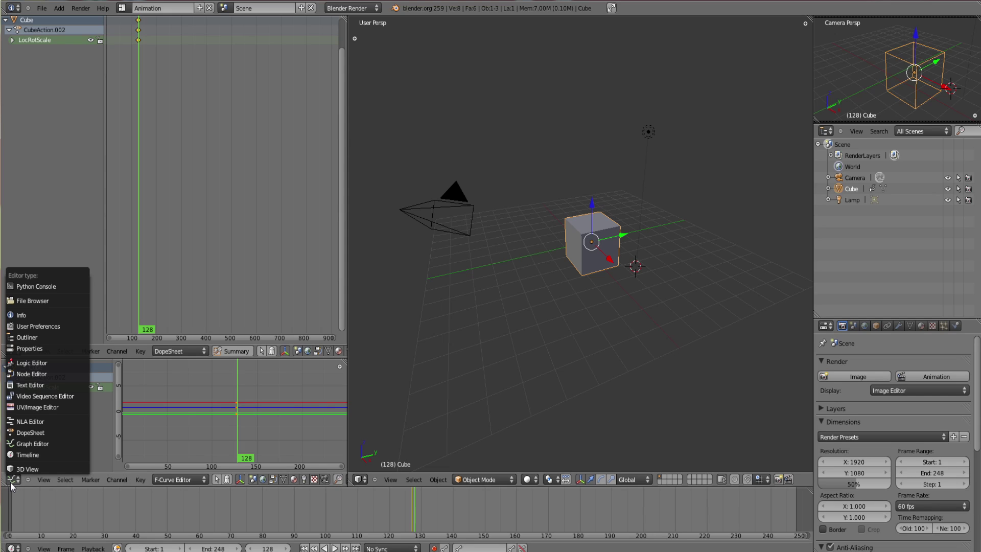
pyautogui.click(41, 499)
pyautogui.moveTo(156, 425); pyautogui.dragTo(187, 434)
pyautogui.click(12, 352)
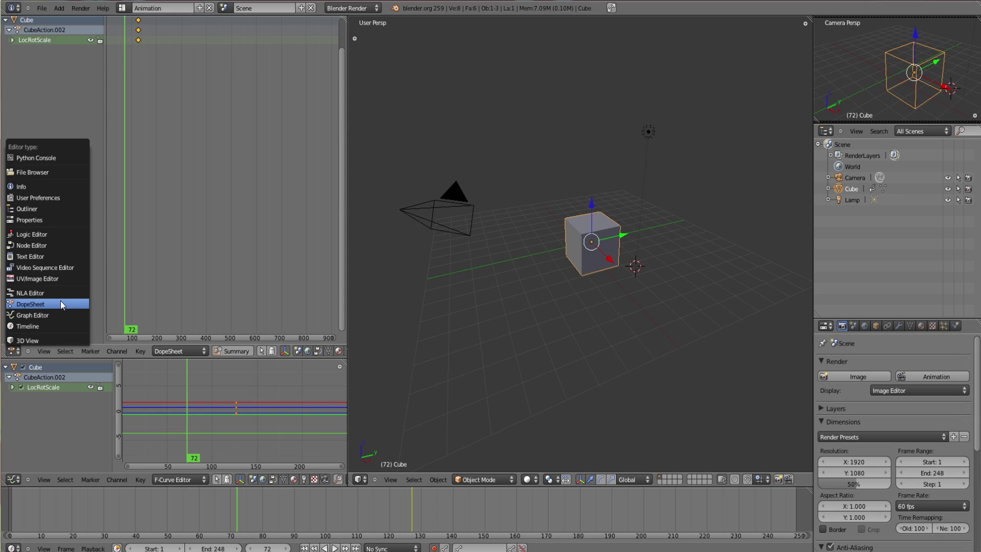
pyautogui.moveTo(261, 236); pyautogui.dragTo(137, 229)
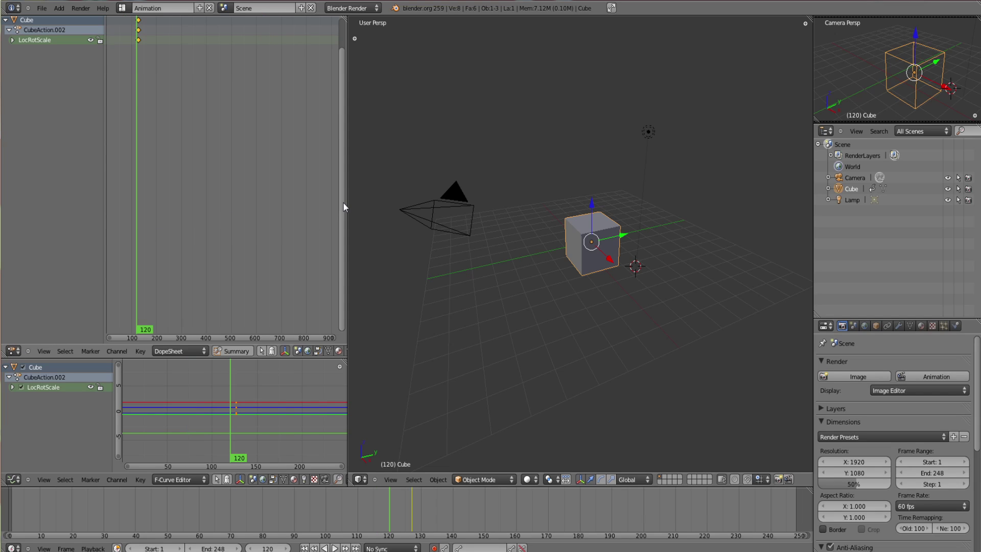
# - Move the cube slightly along Y and insert a second keyframe at frame 120
pyautogui.moveTo(343, 201); pyautogui.dragTo(345, 155)
pyautogui.scroll(3, 191, 53)
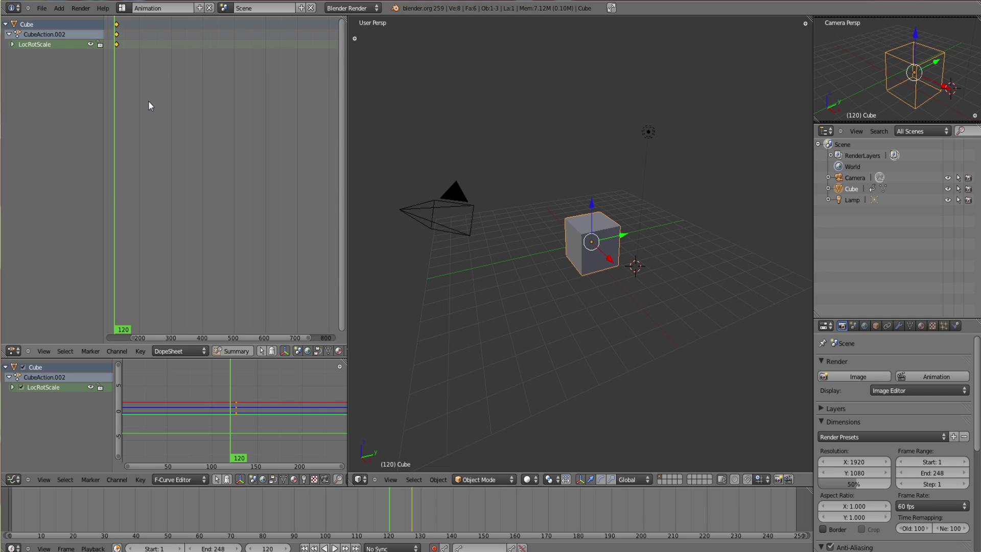
pyautogui.moveTo(196, 337); pyautogui.dragTo(131, 338)
pyautogui.click(29, 23)
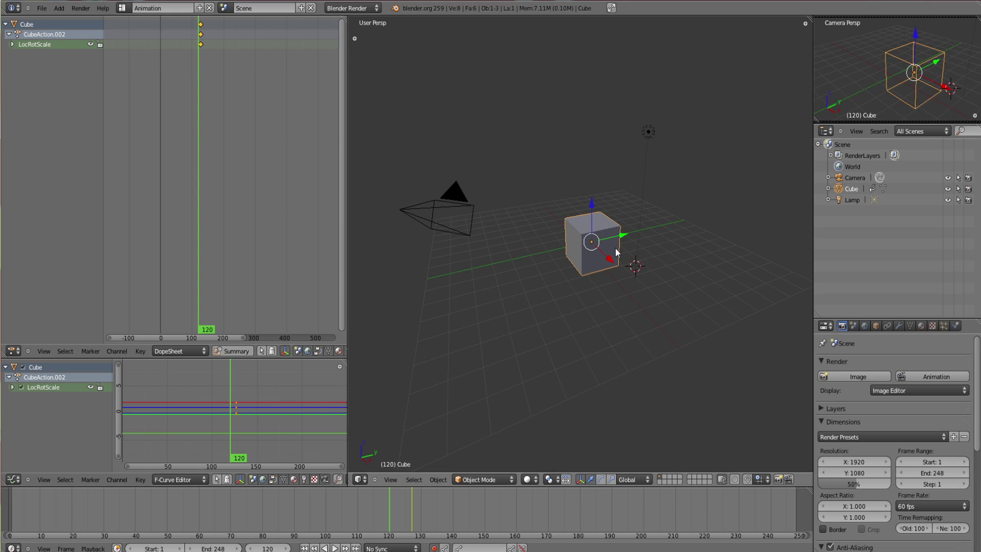
pyautogui.moveTo(628, 240)
pyautogui.mouseDown()
pyautogui.moveTo(614, 248)
pyautogui.moveTo(633, 245)
pyautogui.mouseUp()
pyautogui.click(572, 270)
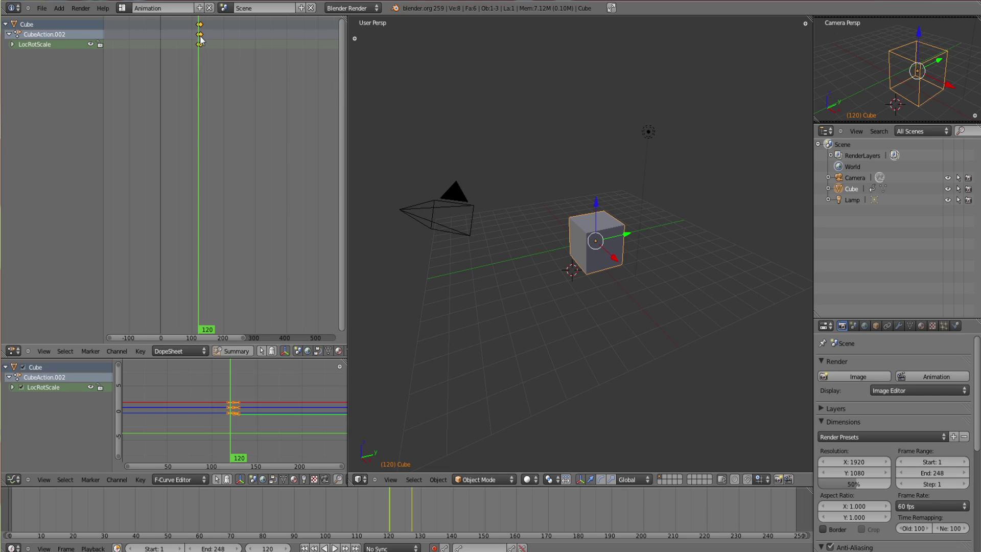
# - Select only the frame 120 keyframe in the DopeSheet and shift it earlier to about frame 35
pyautogui.press('a')
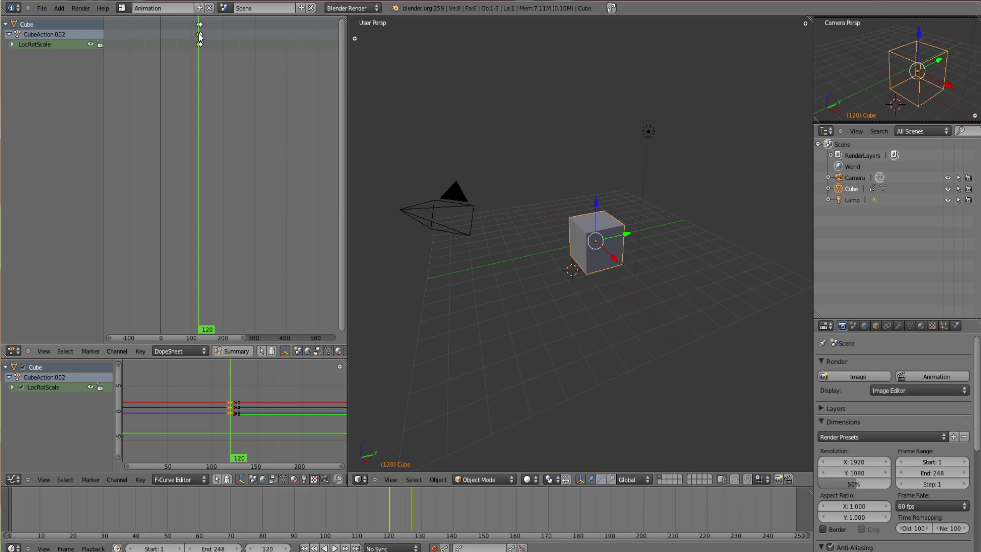
pyautogui.hotkey('shift', 'd')
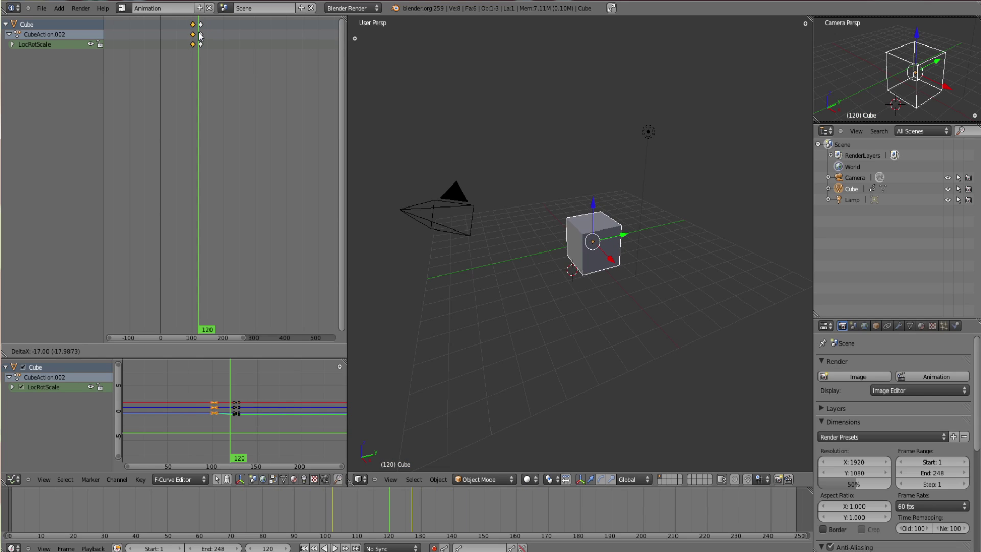
pyautogui.click(195, 35)
pyautogui.moveTo(287, 498); pyautogui.dragTo(272, 499)
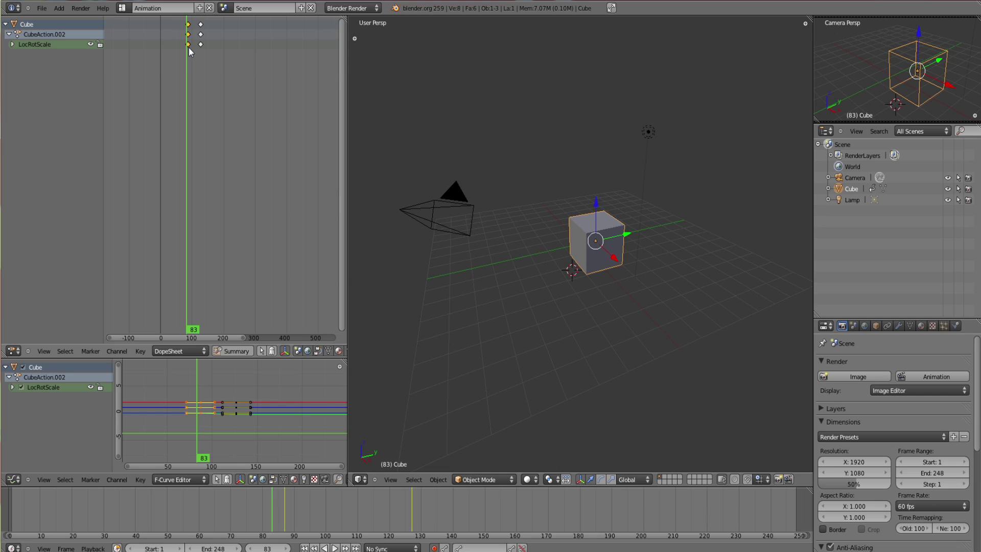
pyautogui.moveTo(190, 44)
pyautogui.mouseDown(button='right')
pyautogui.moveTo(171, 41)
pyautogui.moveTo(178, 53)
pyautogui.mouseUp(button='right')
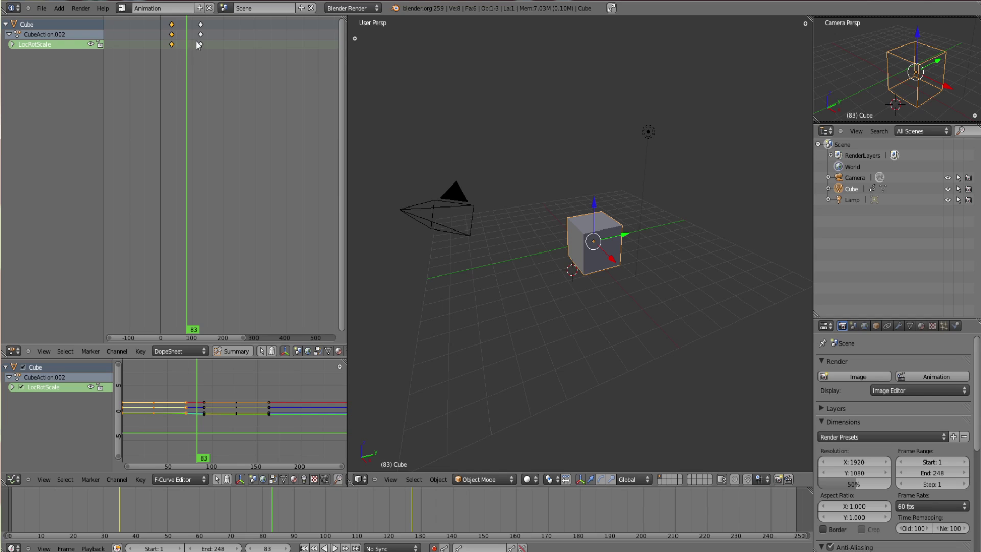
# - Delete both of the cube's keyframes in the DopeSheet and switch back to the Default screen layout
pyautogui.rightClick(199, 44)
pyautogui.press('a')
pyautogui.rightClick(171, 46)
pyautogui.press('x')
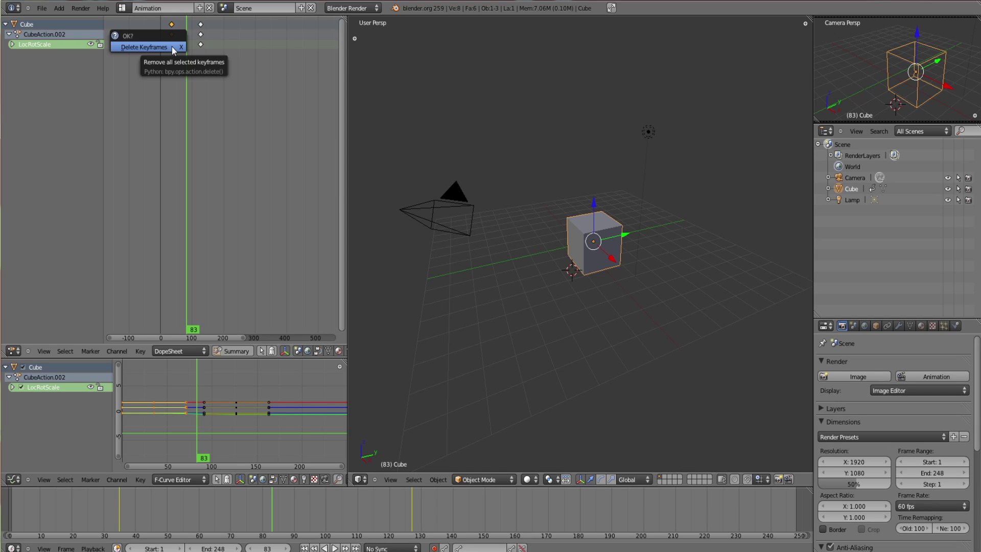
pyautogui.click(163, 47)
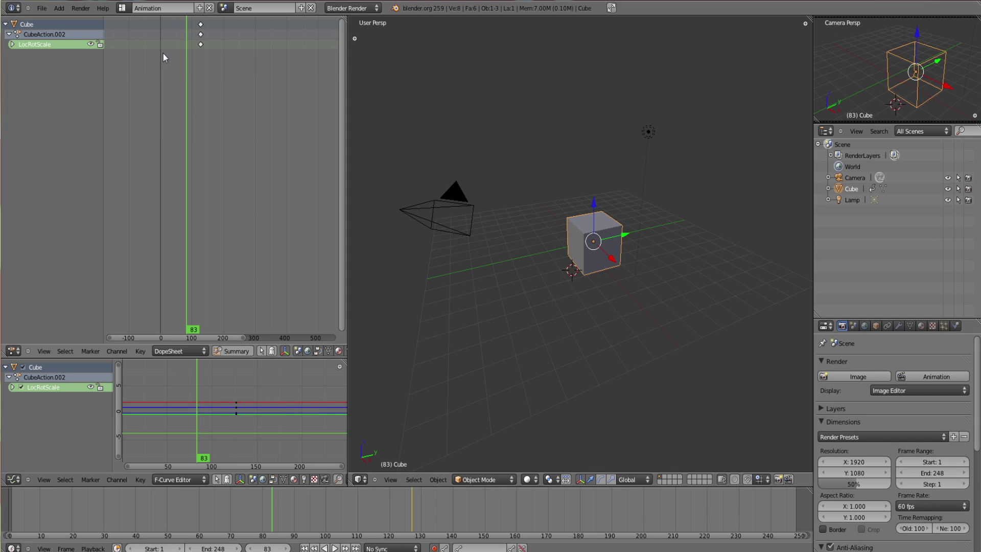
pyautogui.press('x')
pyautogui.click(199, 48)
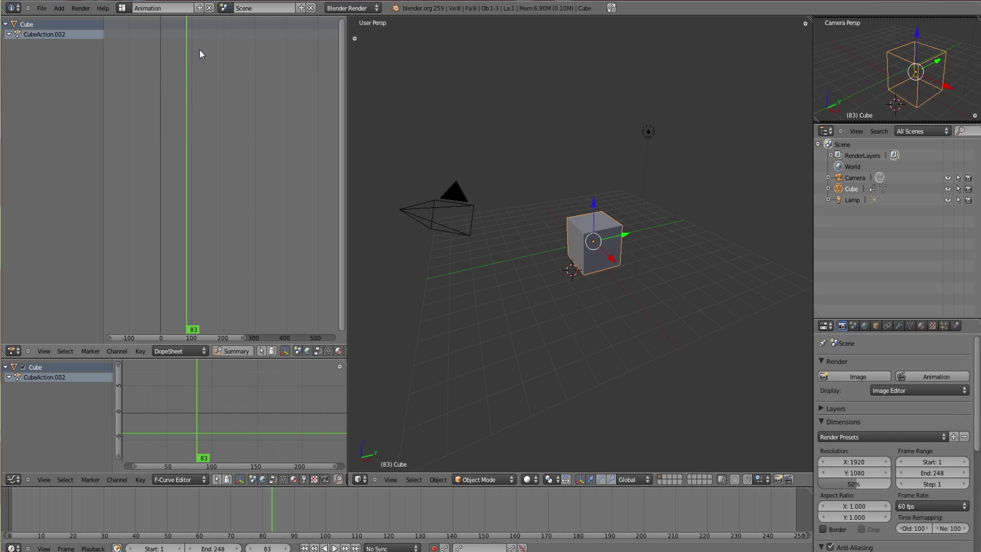
pyautogui.click(122, 8)
pyautogui.click(143, 46)
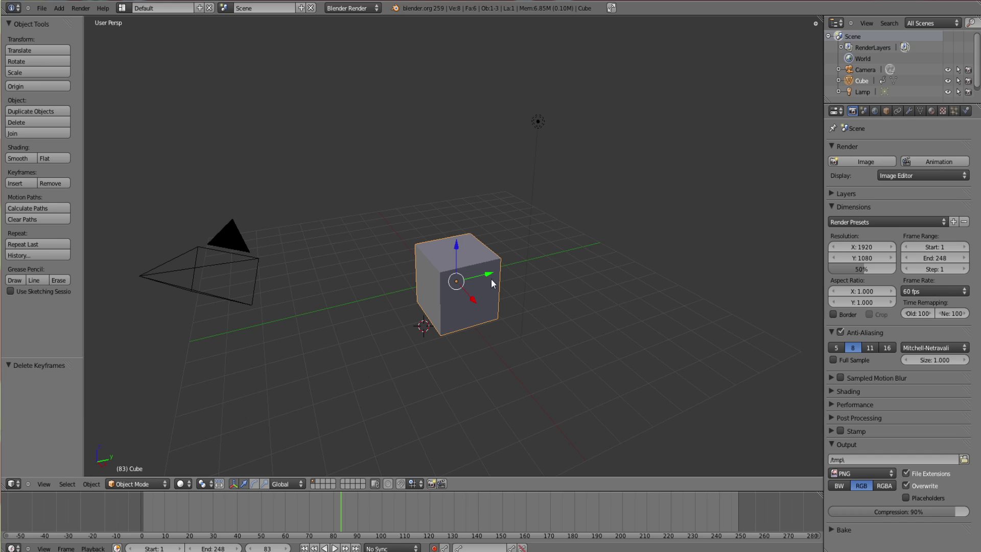
# - Move the cube in the negative Y direction and insert a keyframe for it at frame 83
pyautogui.moveTo(492, 278); pyautogui.dragTo(318, 339, button='middle')
pyautogui.moveTo(463, 282); pyautogui.dragTo(397, 297)
pyautogui.moveTo(361, 328); pyautogui.dragTo(360, 311)
pyautogui.moveTo(391, 282); pyautogui.dragTo(376, 287)
pyautogui.moveTo(322, 335); pyautogui.dragTo(336, 295, button='middle')
pyautogui.moveTo(339, 513)
pyautogui.mouseDown()
pyautogui.moveTo(385, 513)
pyautogui.moveTo(324, 514)
pyautogui.mouseUp()
pyautogui.click(342, 522)
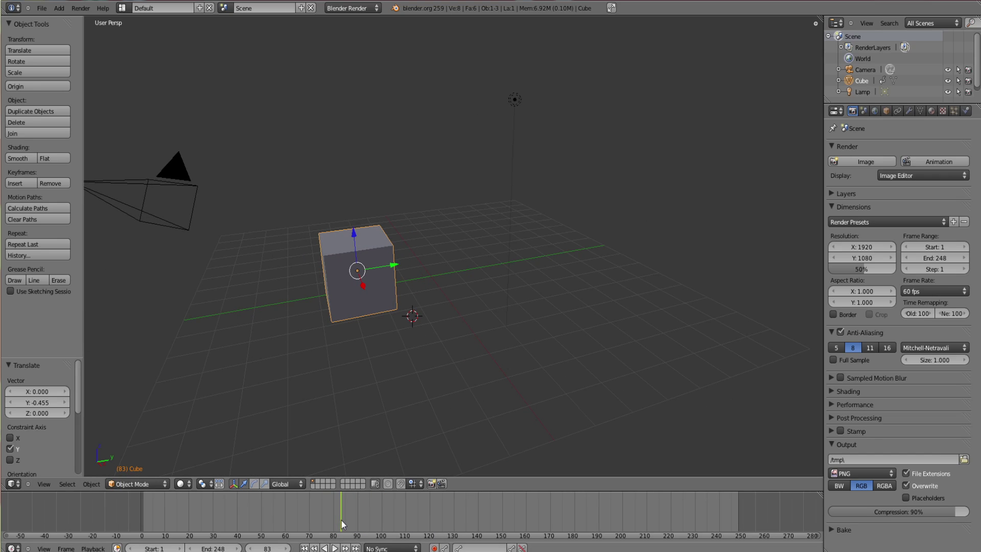
# - Try moving the cube about -1.640 along Y without keyframing it, and return the timeline to frame 83
pyautogui.scroll(-1, 477, 252)
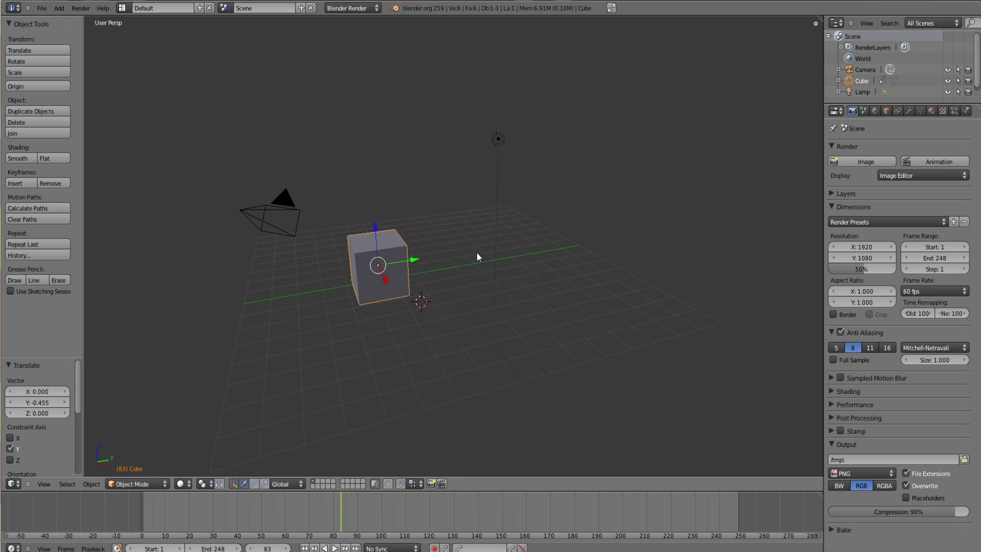
pyautogui.scroll(1, 477, 253)
pyautogui.scroll(-1, 406, 318)
pyautogui.moveTo(337, 535); pyautogui.dragTo(278, 510)
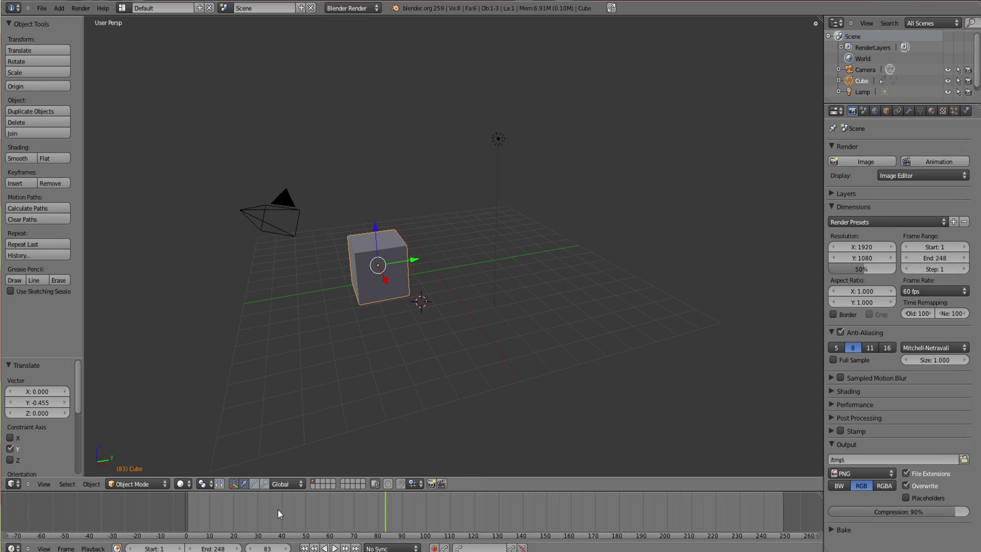
pyautogui.click(158, 510)
pyautogui.moveTo(424, 260); pyautogui.dragTo(360, 490)
pyautogui.click(385, 511)
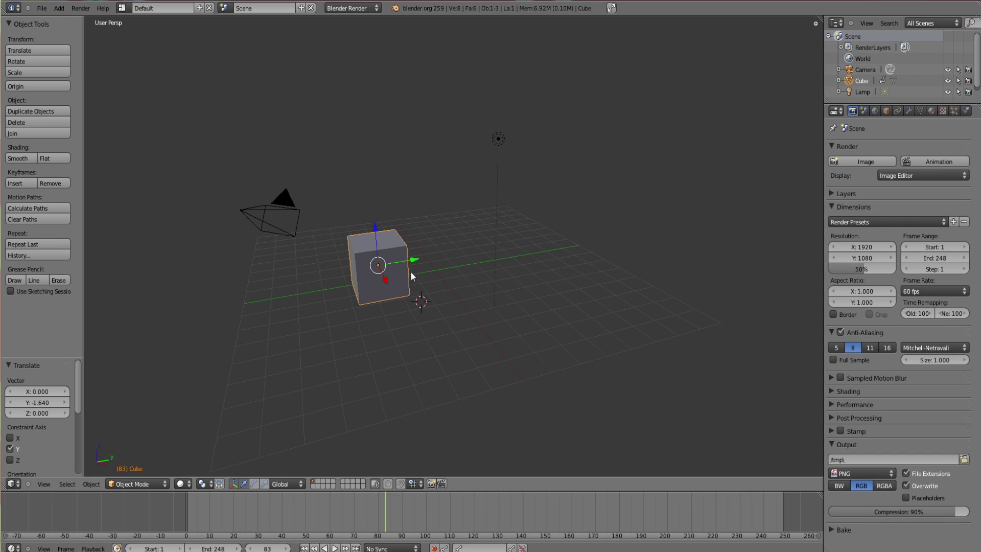
# - Try moving the cube about 8.017 along Y at frame 83 without keyframing it
pyautogui.moveTo(414, 260); pyautogui.dragTo(584, 223)
pyautogui.moveTo(445, 312); pyautogui.dragTo(466, 328, button='middle')
# - Move and keyframe the cube about -3.019 along Y at frame 0 and about 8.049 along Y at frame 83
pyautogui.moveTo(379, 504); pyautogui.dragTo(172, 511)
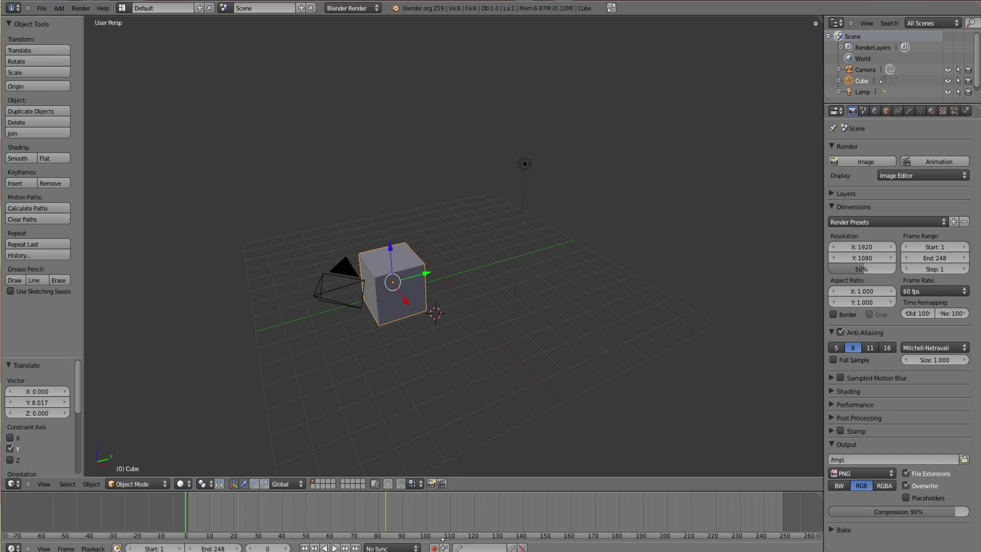
pyautogui.moveTo(432, 274); pyautogui.dragTo(355, 295)
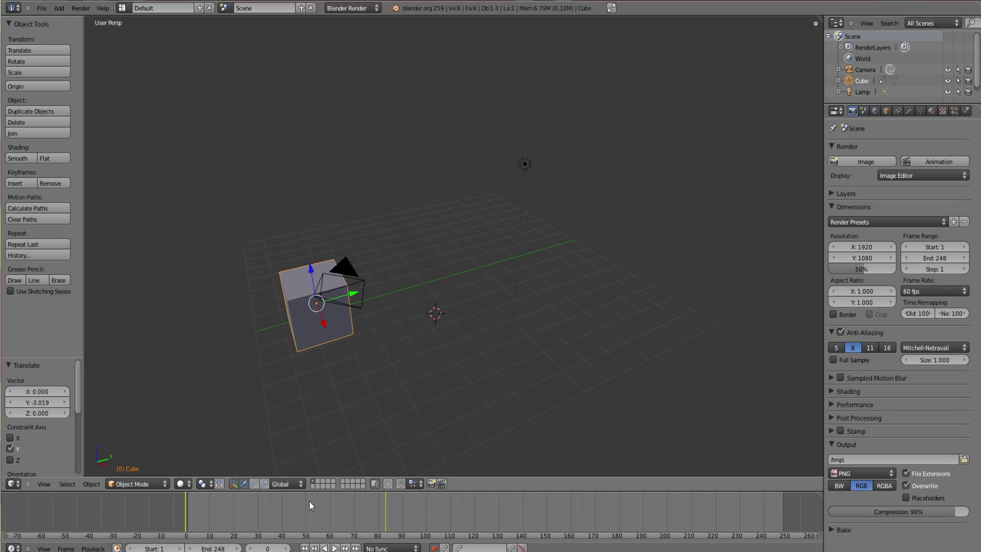
pyautogui.moveTo(282, 509); pyautogui.dragTo(393, 507)
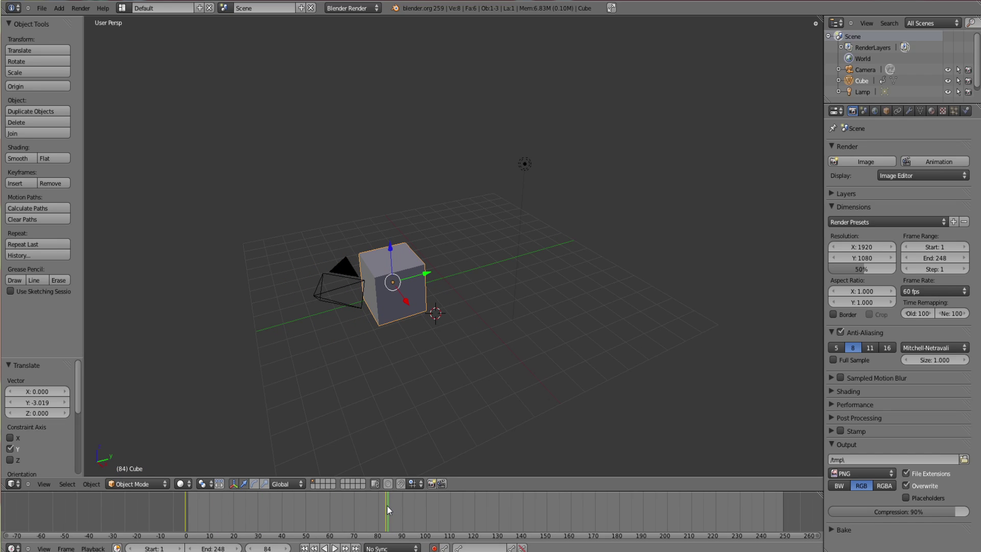
pyautogui.click(385, 504)
pyautogui.press('g')
pyautogui.press('y')
pyautogui.click(406, 461)
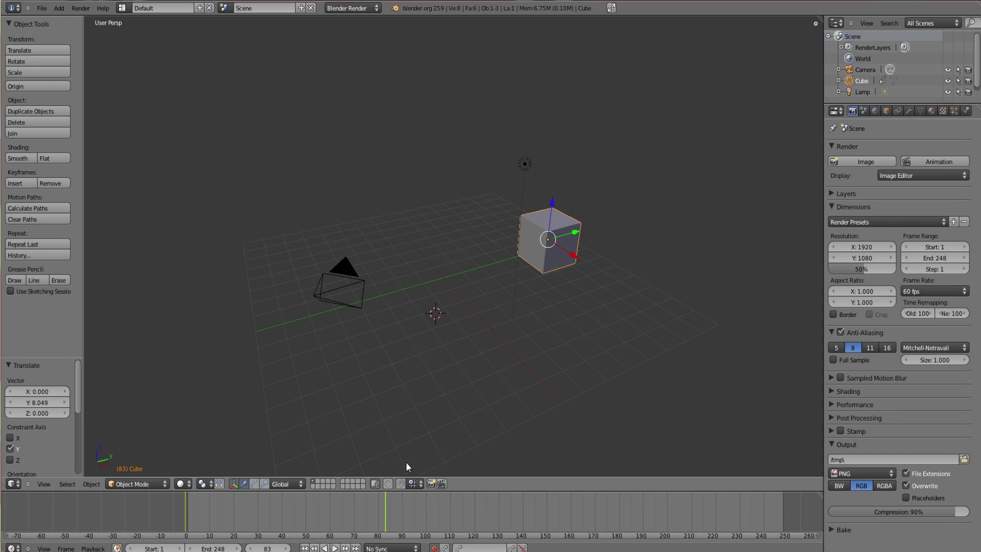
# - Play the cube's animation from frame 0, stop it near frame 75 and deselect everything
pyautogui.moveTo(338, 523); pyautogui.dragTo(168, 500)
pyautogui.scroll(4, 390, 370)
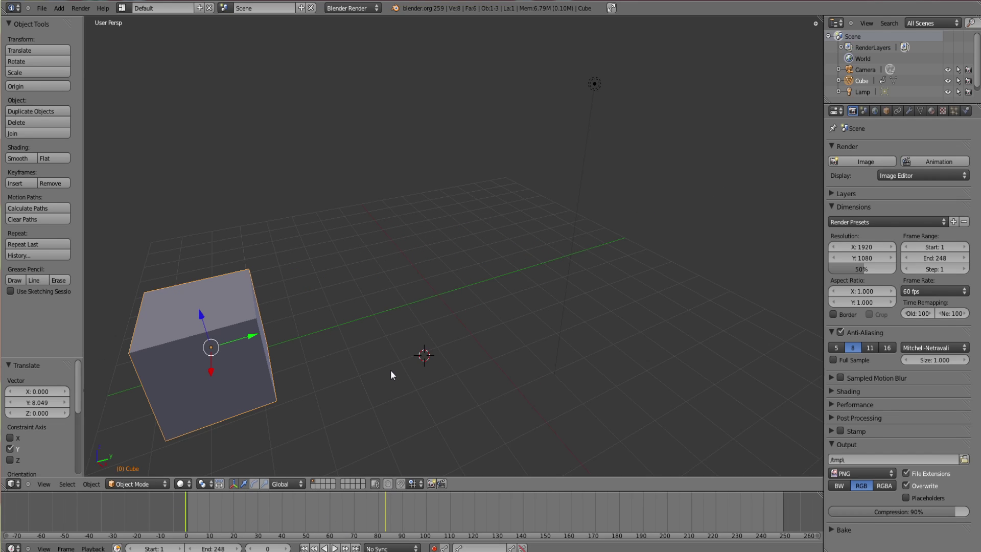
pyautogui.moveTo(391, 370); pyautogui.dragTo(398, 351, button='middle')
pyautogui.click(336, 549)
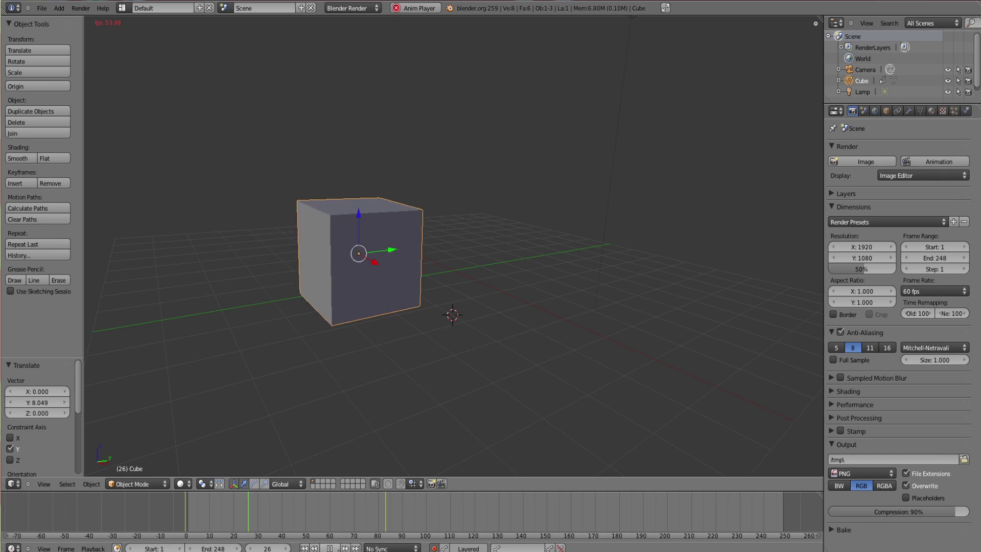
pyautogui.click(337, 548)
pyautogui.scroll(-6, 374, 271)
pyautogui.moveTo(375, 270); pyautogui.dragTo(645, 352, button='middle')
pyautogui.press('a')
pyautogui.scroll(5, 374, 307)
pyautogui.scroll(-2, 336, 353)
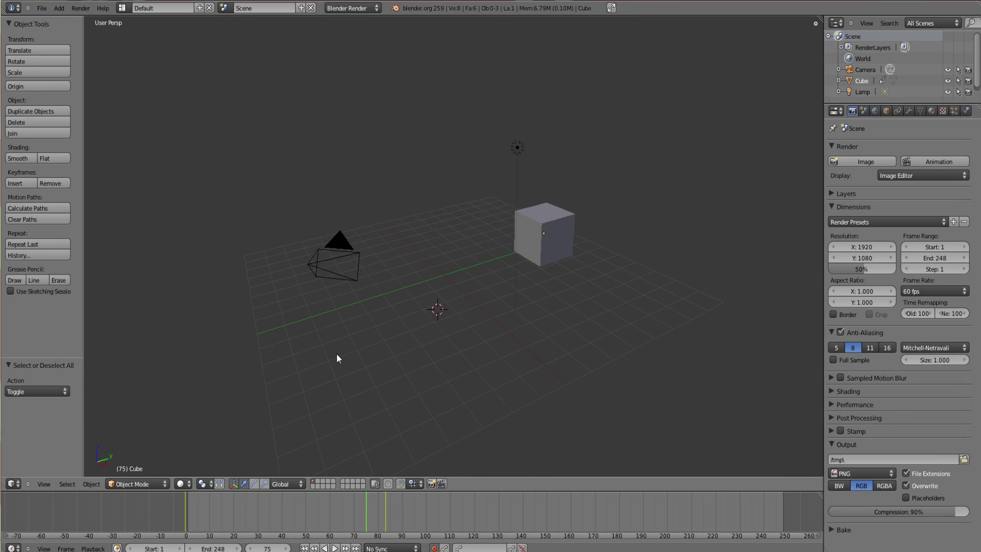
# - Select the camera and move it along Y and Z to a location of about Y -1.568, Z 1.807
pyautogui.moveTo(337, 354); pyautogui.dragTo(333, 265, button='middle')
pyautogui.rightClick(347, 199)
pyautogui.moveTo(347, 199); pyautogui.dragTo(381, 296, button='middle')
pyautogui.moveTo(303, 271); pyautogui.dragTo(511, 253)
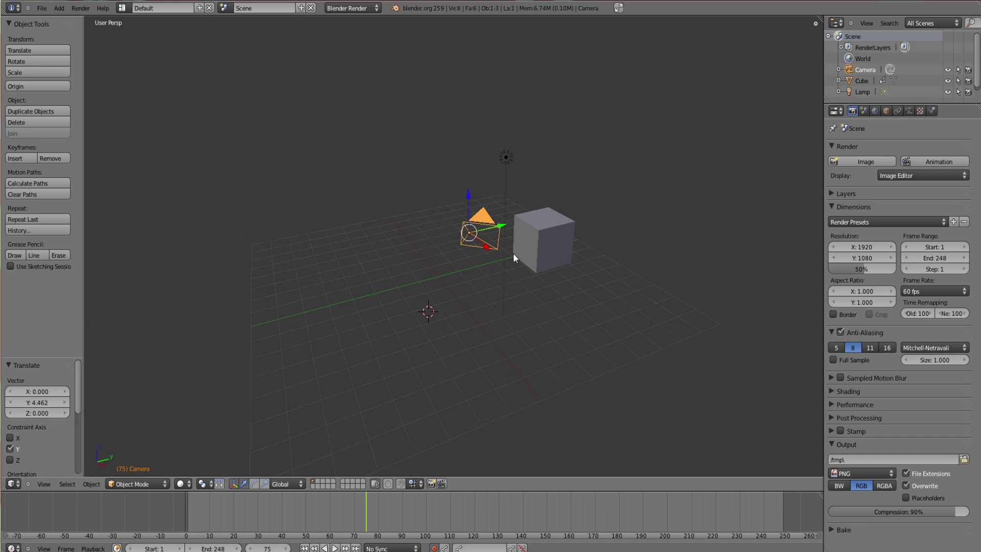
pyautogui.moveTo(468, 190); pyautogui.dragTo(457, 291)
pyautogui.moveTo(332, 320); pyautogui.dragTo(641, 304, button='middle')
pyautogui.press('g')
pyautogui.press('y')
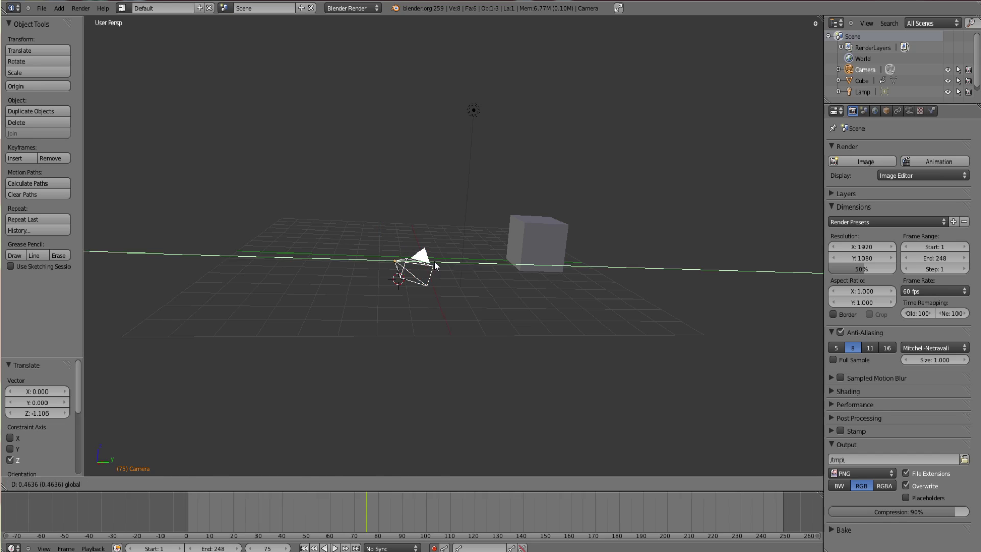
pyautogui.click(364, 365)
# - Rotate the camera freehand about 43.561° around the global Z axis
pyautogui.click(251, 487)
pyautogui.moveTo(418, 332); pyautogui.dragTo(437, 323)
pyautogui.moveTo(437, 323); pyautogui.dragTo(569, 290, button='middle')
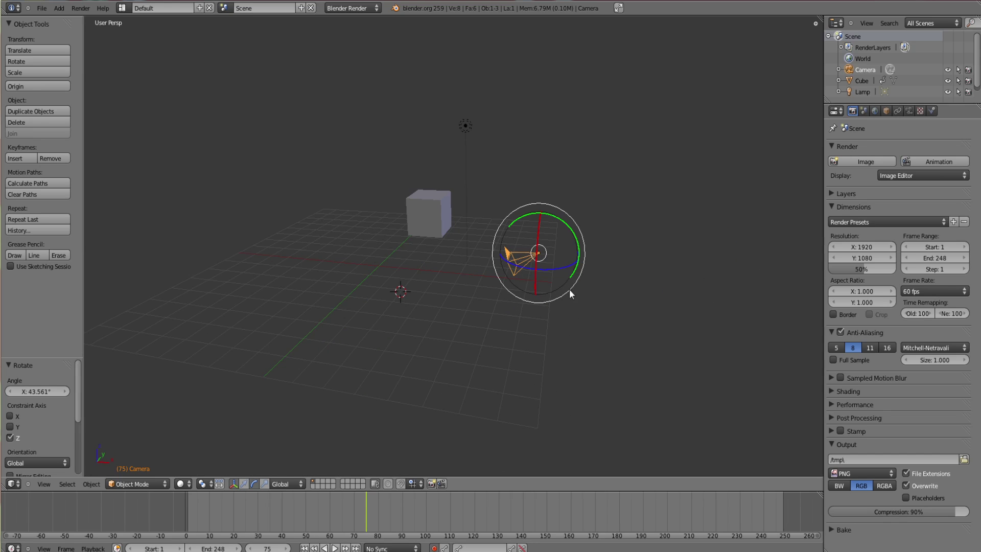
# - Set the camera's rotation to exactly X 90°, Y 0° and Z 90°
pyautogui.click(886, 111)
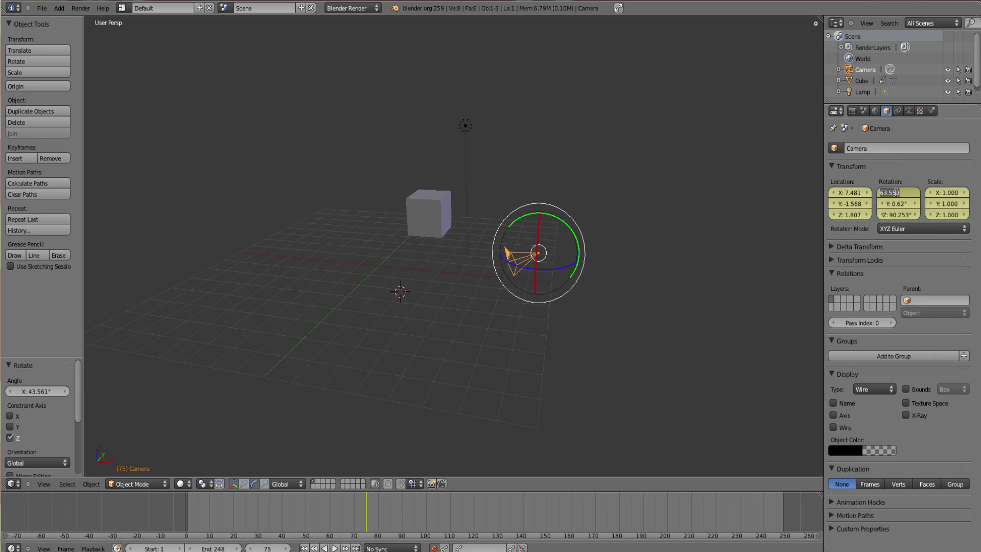
pyautogui.write('90')
pyautogui.press('Return')
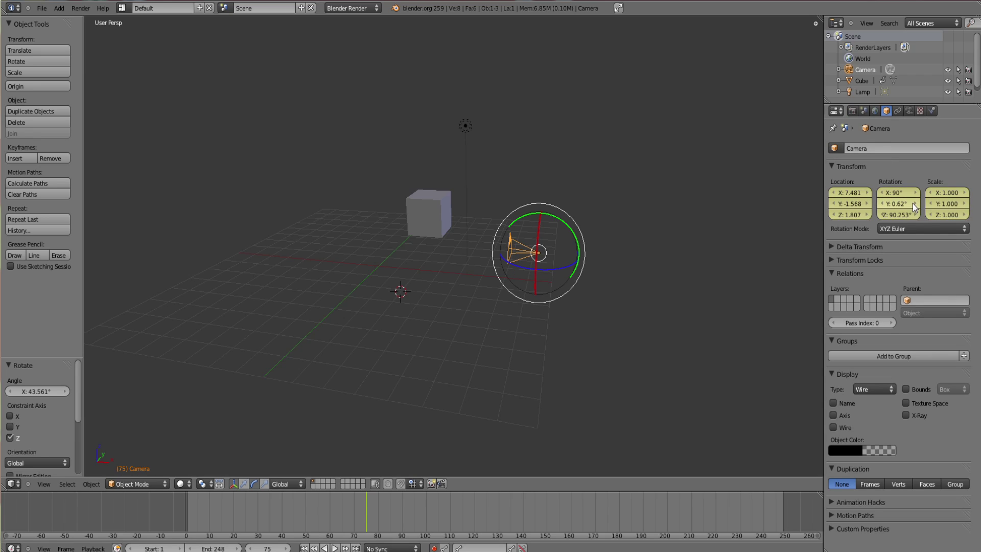
pyautogui.doubleClick(901, 203)
pyautogui.write('0')
pyautogui.press('Return')
pyautogui.write('90')
pyautogui.press('Return')
# - Bring back the translate manipulator and move the camera to about X 11.739, Y -0.558
pyautogui.moveTo(702, 221); pyautogui.dragTo(394, 332, button='middle')
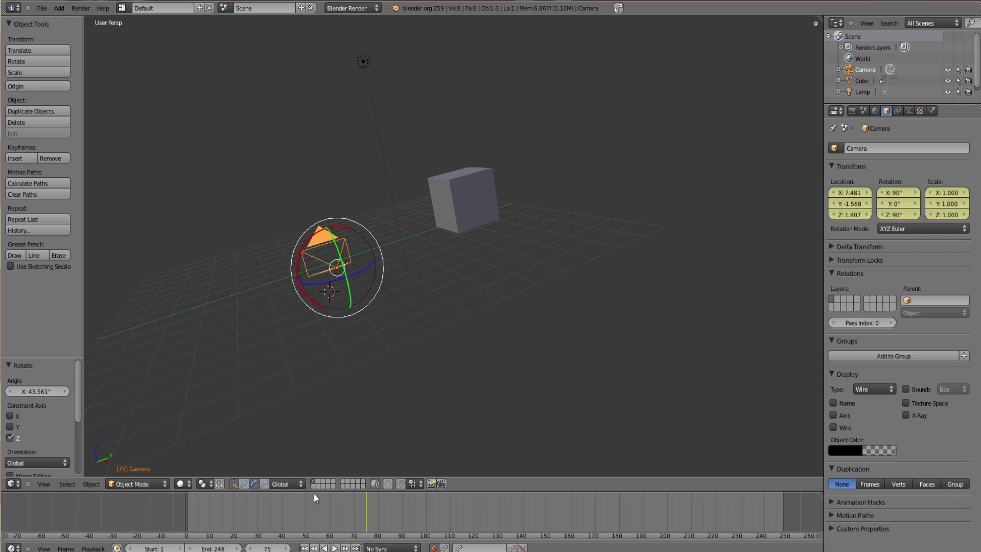
pyautogui.click(244, 484)
pyautogui.moveTo(407, 299); pyautogui.dragTo(543, 350, button='middle')
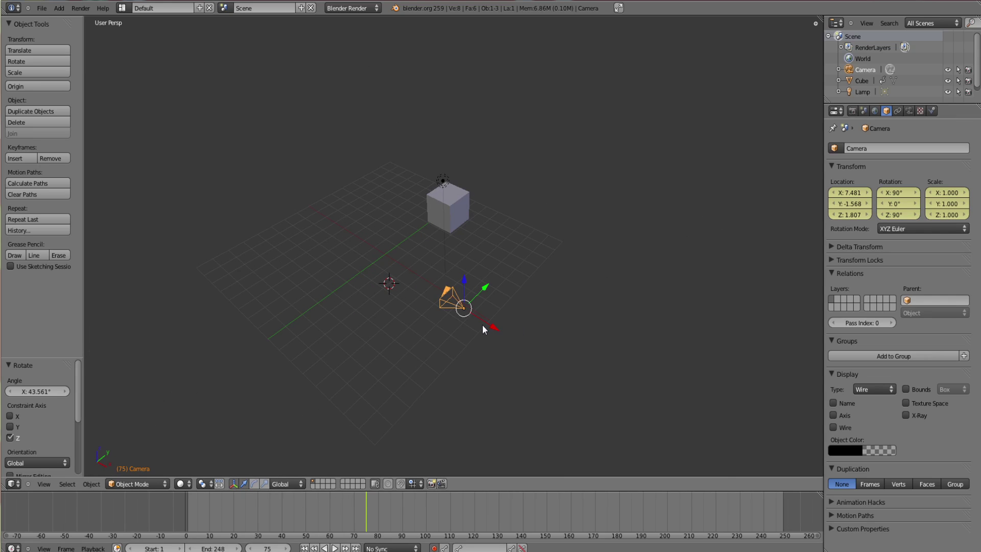
pyautogui.moveTo(483, 325); pyautogui.dragTo(568, 325)
pyautogui.moveTo(416, 365); pyautogui.dragTo(326, 293, button='middle')
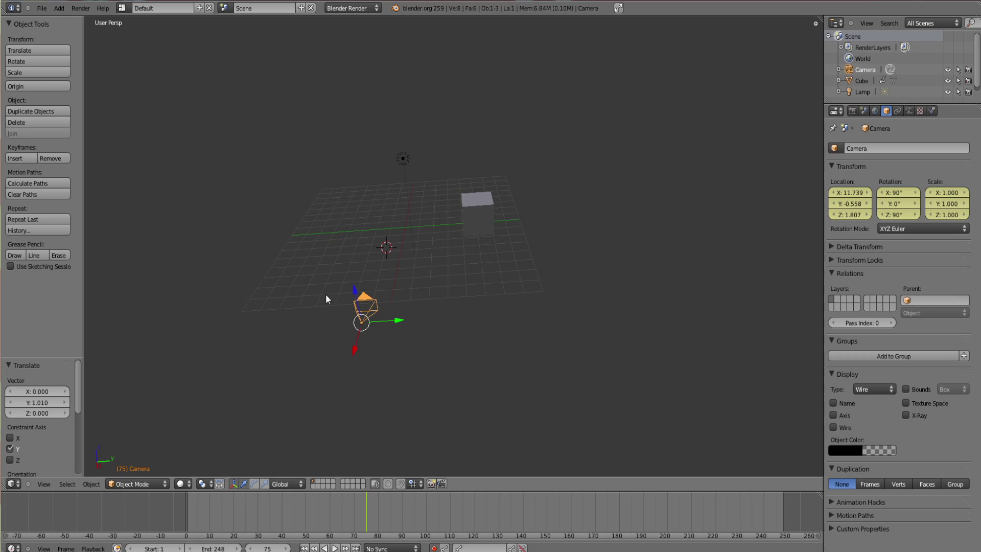
pyautogui.scroll(4, 414, 291)
# - Look through the camera to check the framing of the cube, and leave the camera view
pyautogui.click(41, 483)
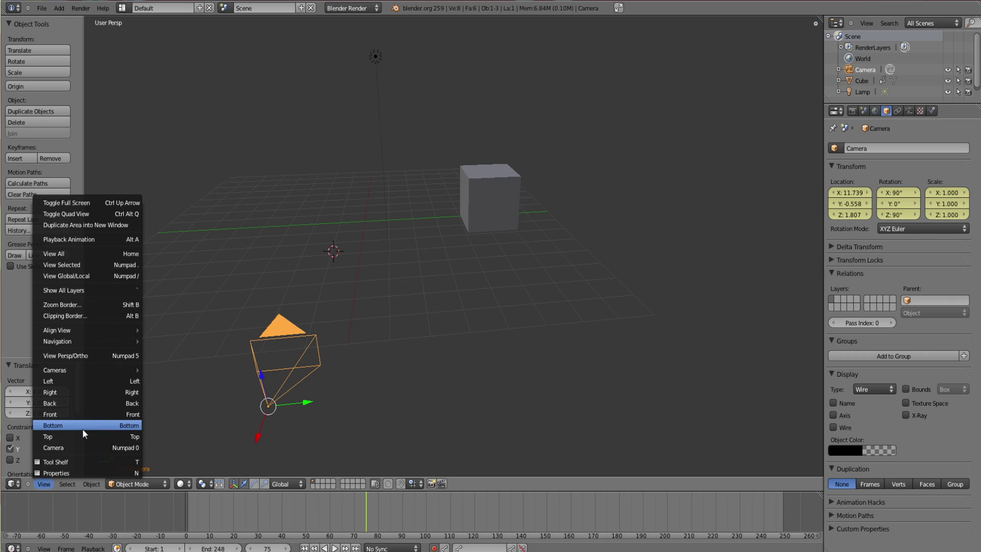
pyautogui.click(80, 447)
pyautogui.scroll(-3, 438, 352)
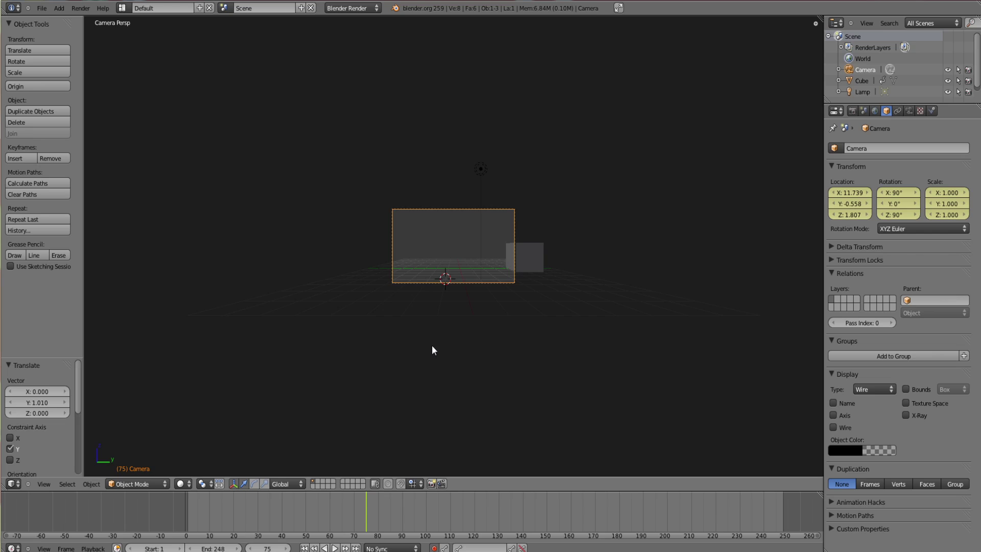
pyautogui.moveTo(431, 346); pyautogui.dragTo(562, 366, button='middle')
# - Move the camera about 4.280 further along X, away from the cube
pyautogui.scroll(-9, 483, 364)
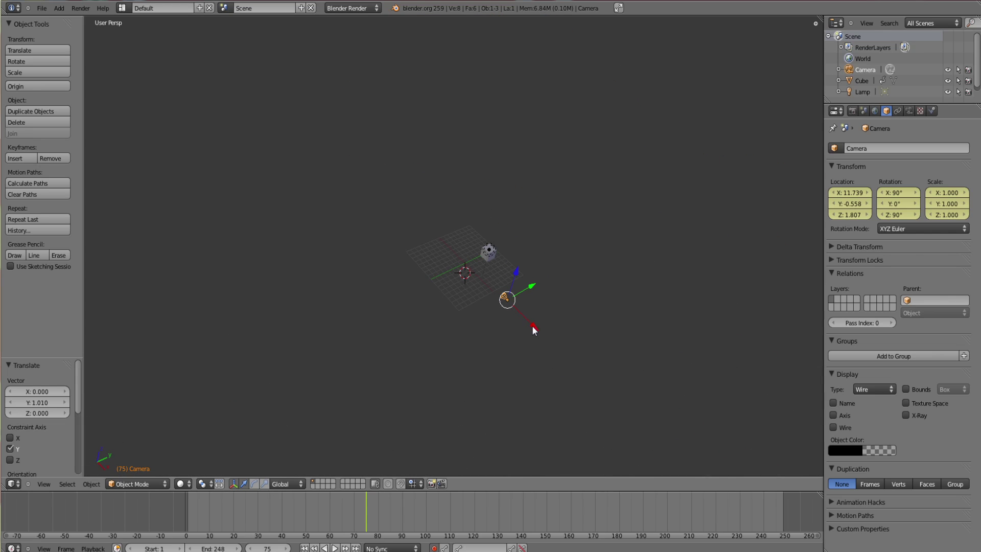
pyautogui.moveTo(532, 326); pyautogui.dragTo(499, 360)
pyautogui.scroll(5, 484, 358)
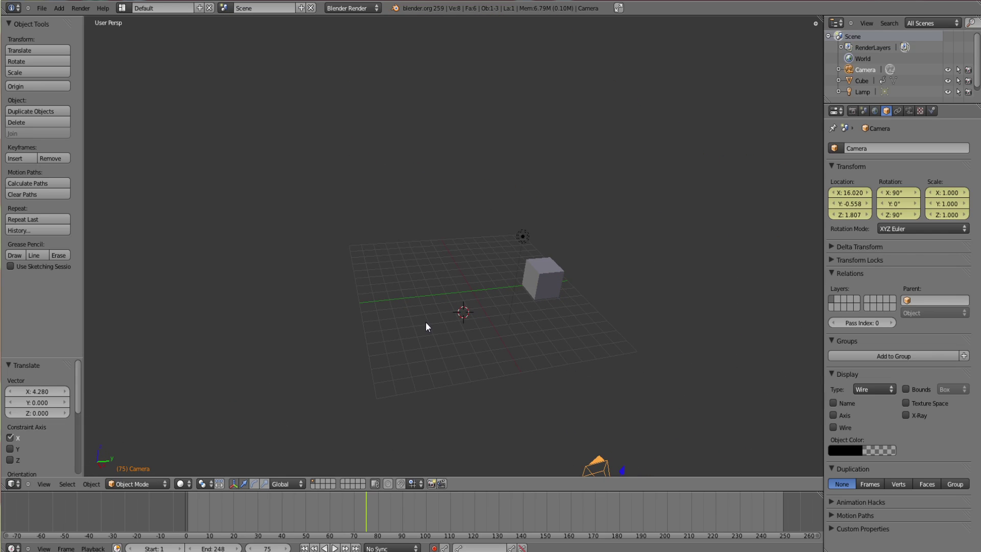
# - Render the current frame to check the camera's framing and return to the 3D View
pyautogui.press('F12')
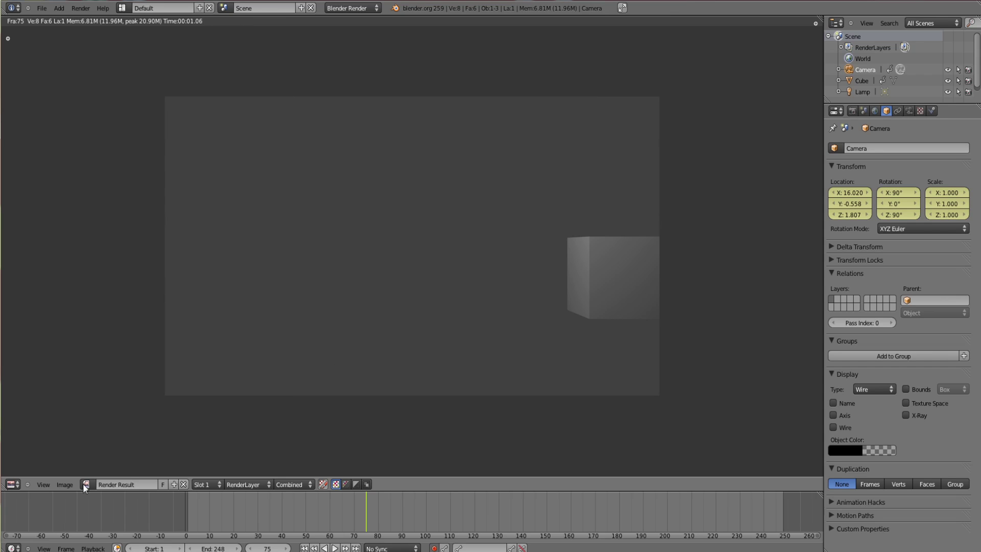
pyautogui.click(13, 484)
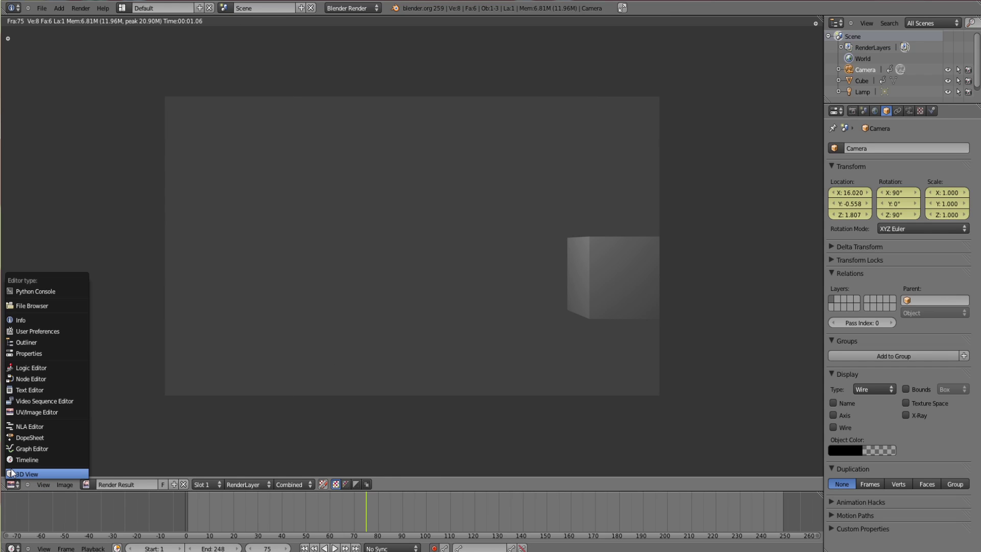
pyautogui.click(23, 474)
# - Select the cube and give it a new material with a blue diffuse color
pyautogui.rightClick(574, 277)
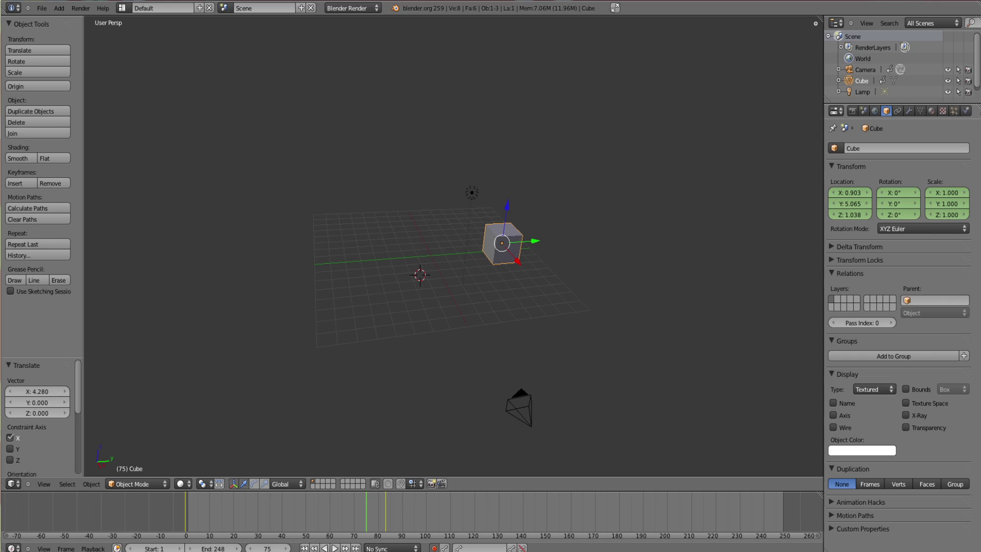
pyautogui.click(932, 111)
pyautogui.click(875, 183)
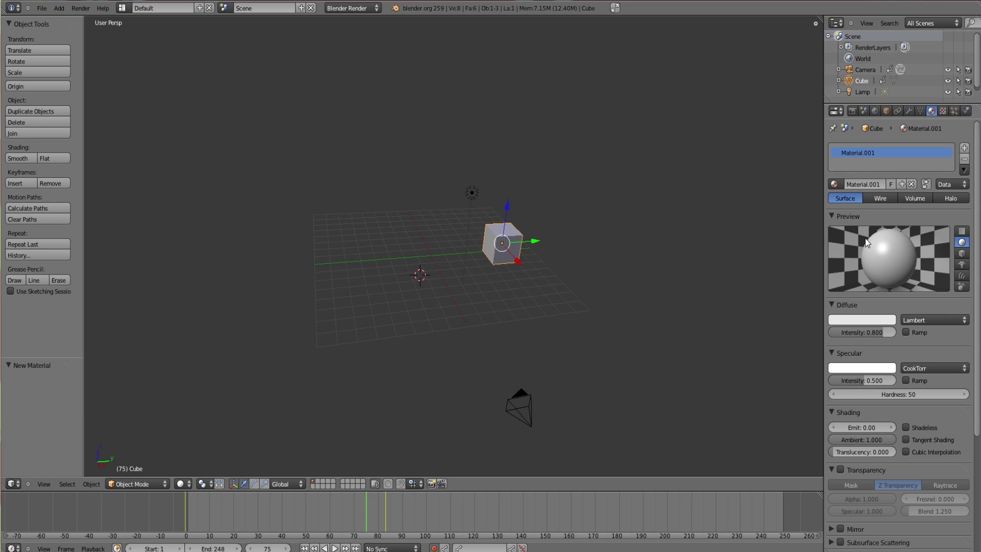
pyautogui.click(849, 314)
pyautogui.click(878, 177)
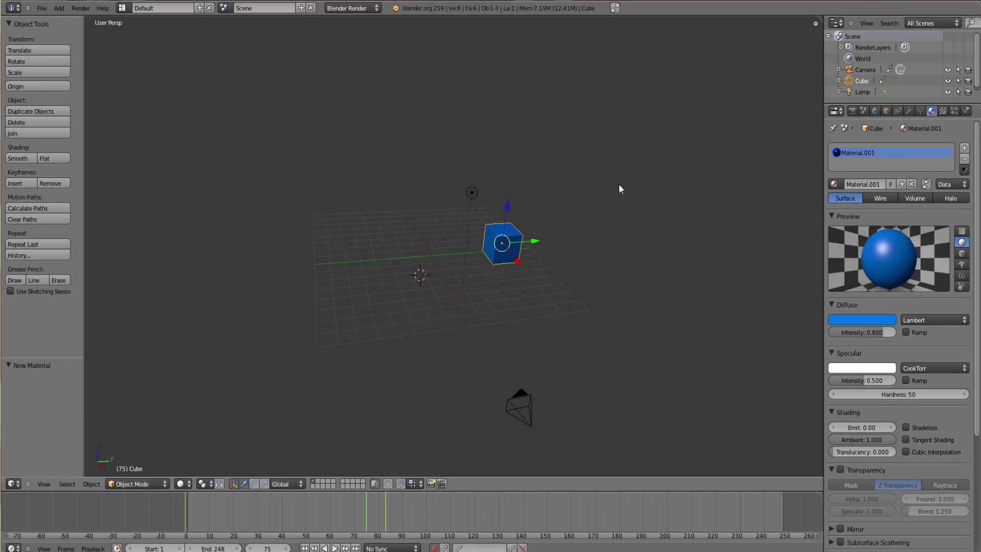
# - Deselect everything, render the frame with the blue cube and return to the 3D View
pyautogui.moveTo(541, 296); pyautogui.dragTo(471, 299, button='middle')
pyautogui.press('a')
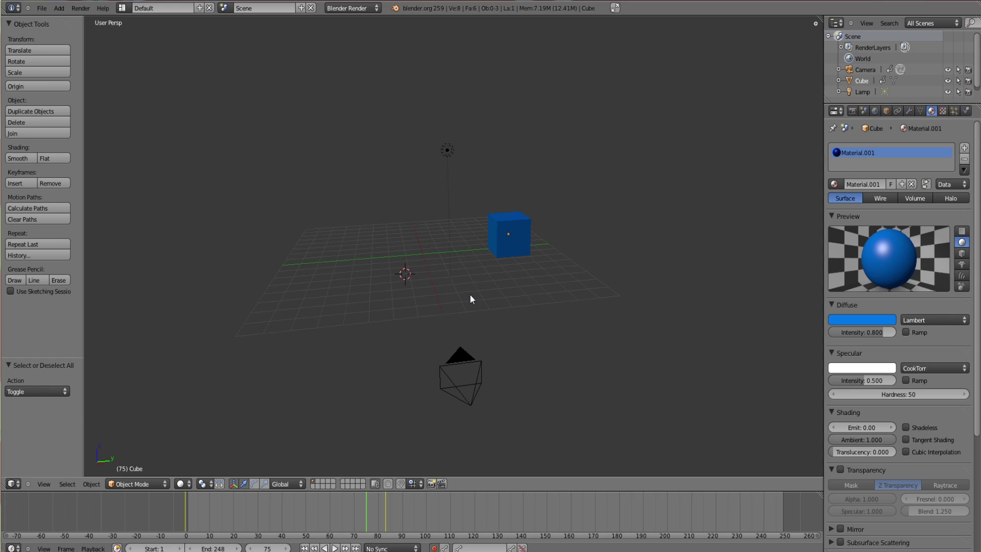
pyautogui.press('F12')
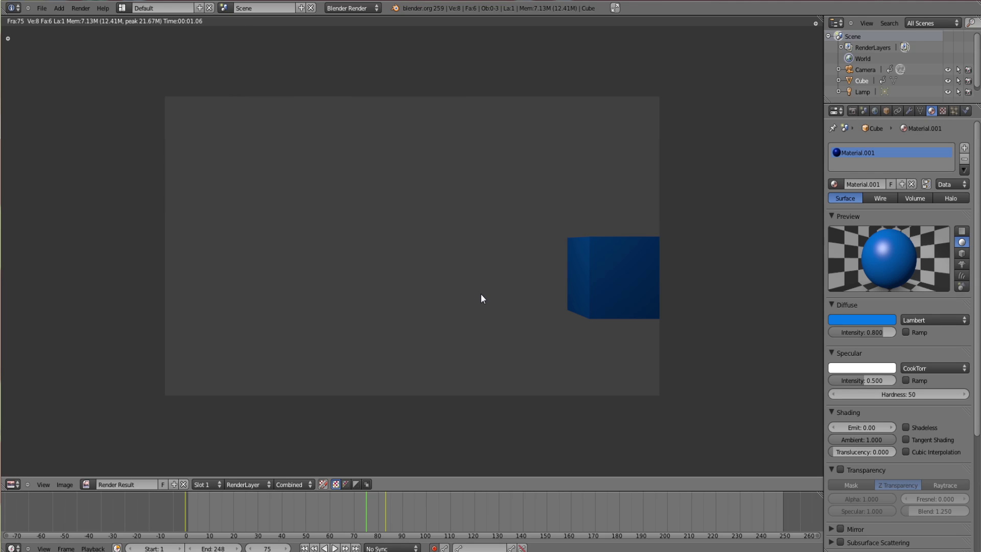
pyautogui.click(11, 484)
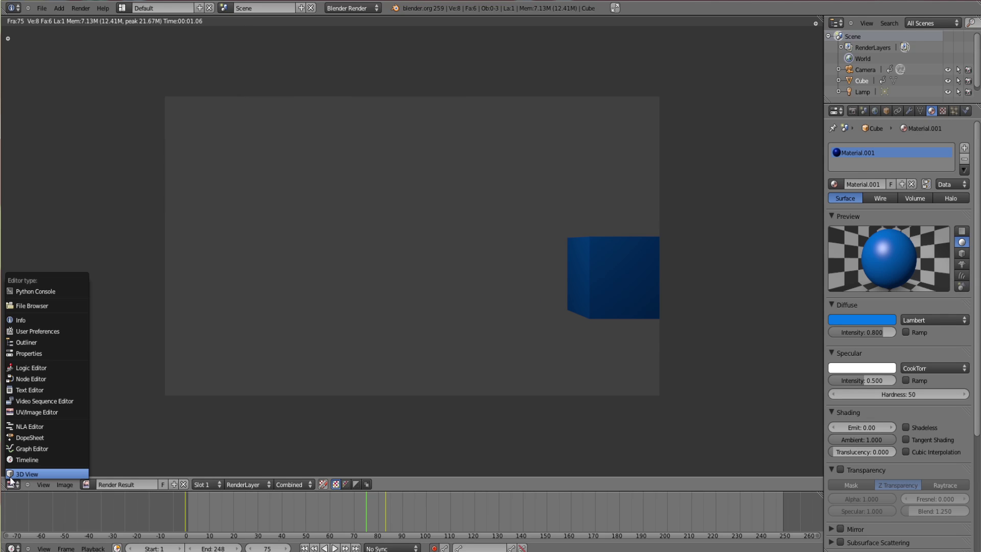
pyautogui.click(12, 475)
# - Render frame 75 once more as a still image and switch back to the 3D View
pyautogui.scroll(2, 447, 364)
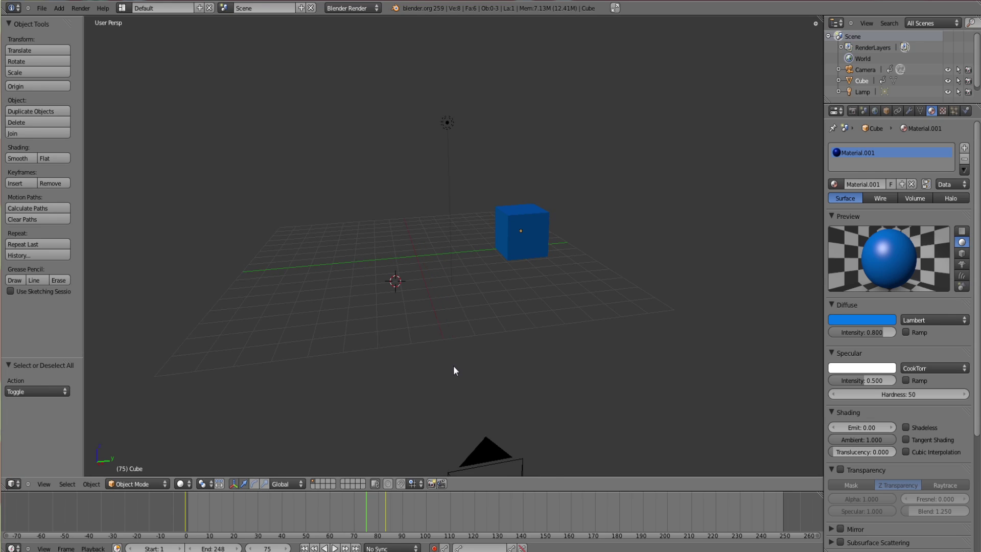
pyautogui.scroll(-2, 454, 366)
pyautogui.moveTo(454, 366); pyautogui.dragTo(448, 371, button='middle')
pyautogui.scroll(1, 447, 371)
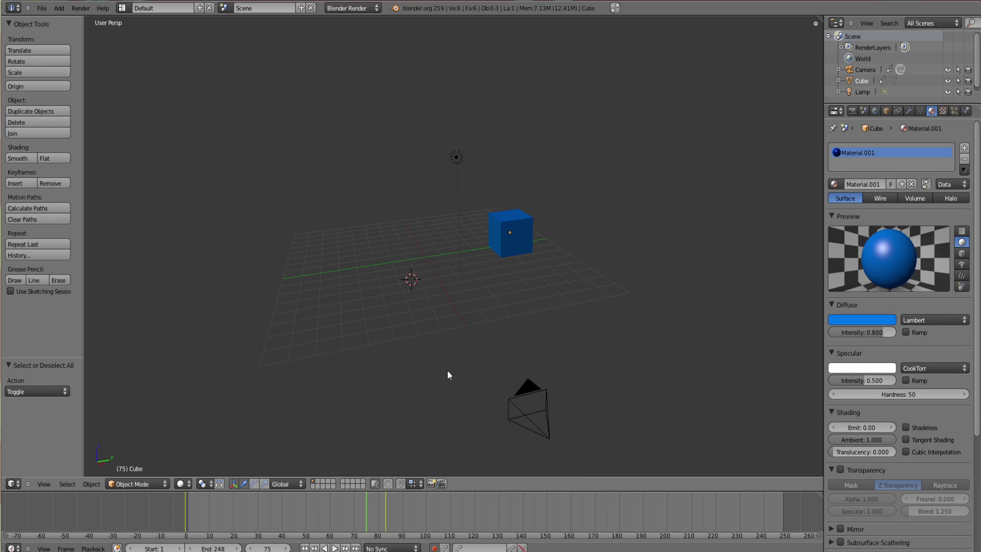
pyautogui.press('F12')
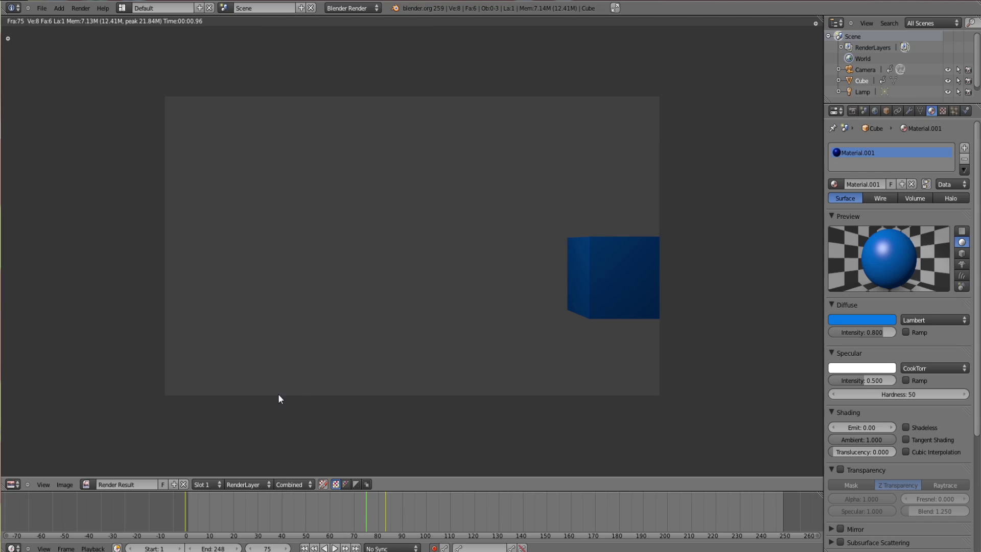
pyautogui.click(12, 484)
pyautogui.click(11, 471)
pyautogui.scroll(3, 486, 320)
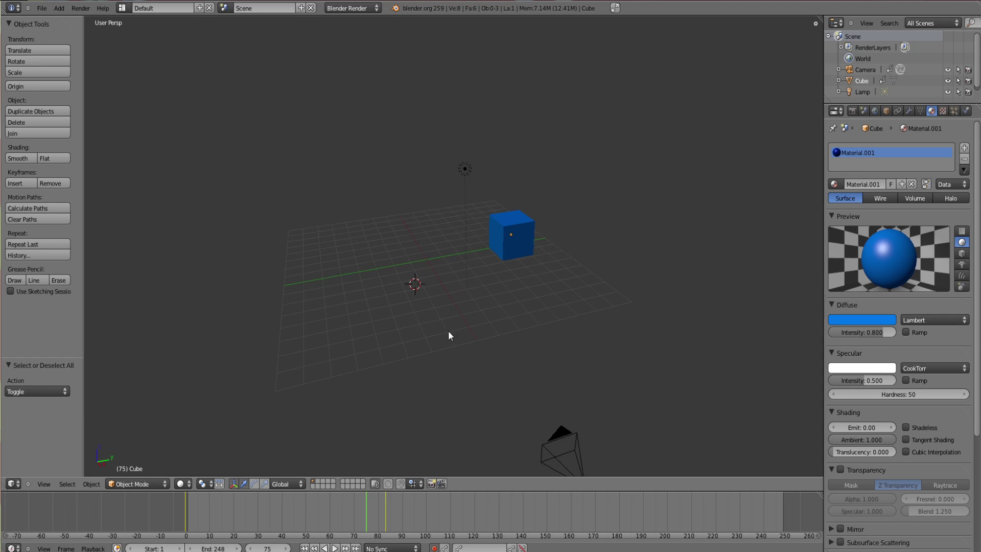
# - Render frame 75 as a still image using the scene's render settings and return to the 3D View
pyautogui.click(80, 8)
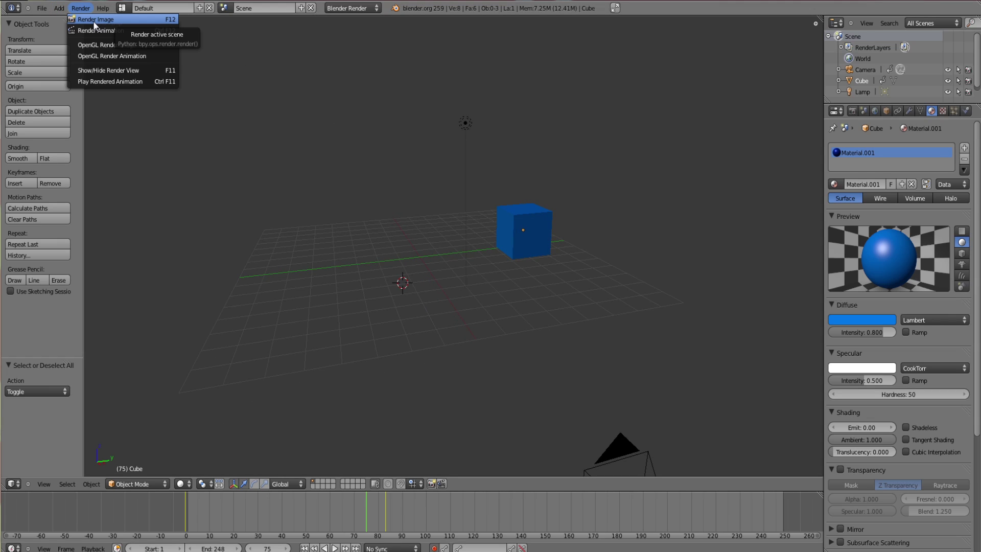
pyautogui.click(450, 155)
pyautogui.click(853, 111)
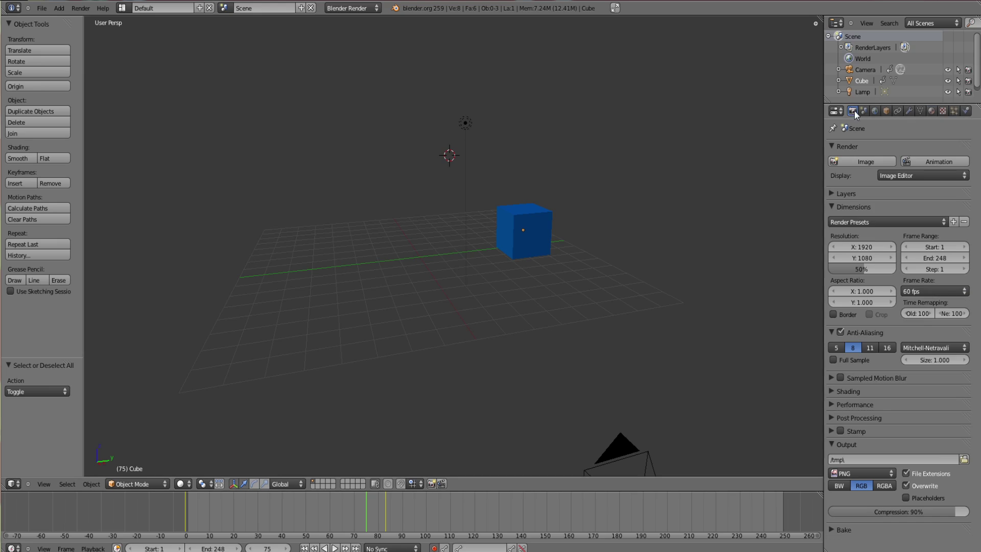
pyautogui.click(854, 162)
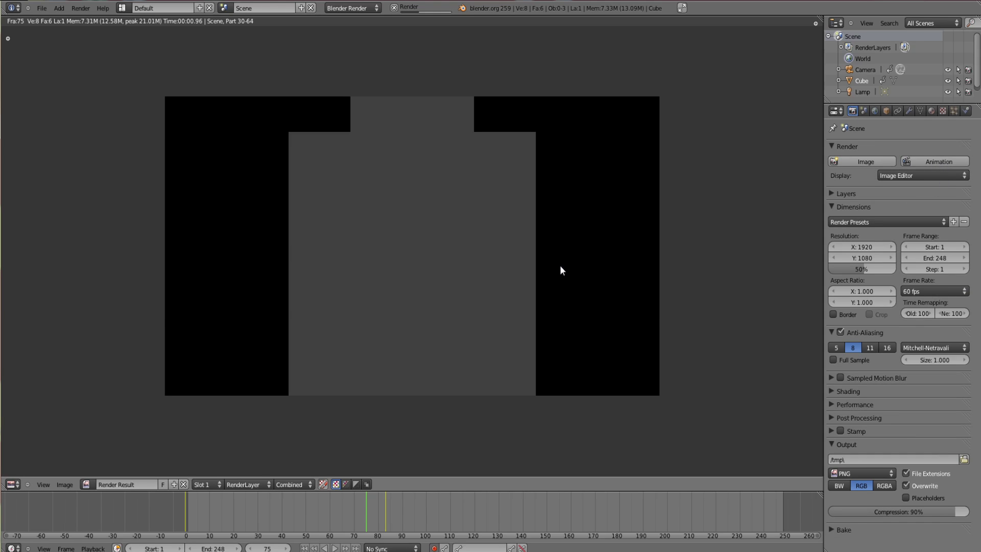
pyautogui.click(12, 484)
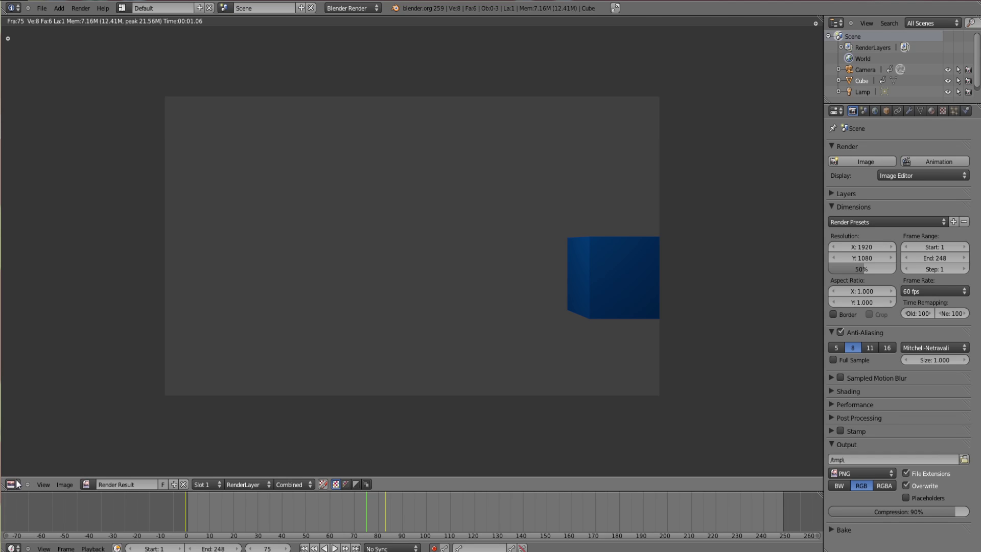
pyautogui.click(32, 473)
# - Switch to the camera view, play the cube's animation from frame 0, stop it and rewind to frame 1
pyautogui.moveTo(574, 331); pyautogui.dragTo(440, 338, button='middle')
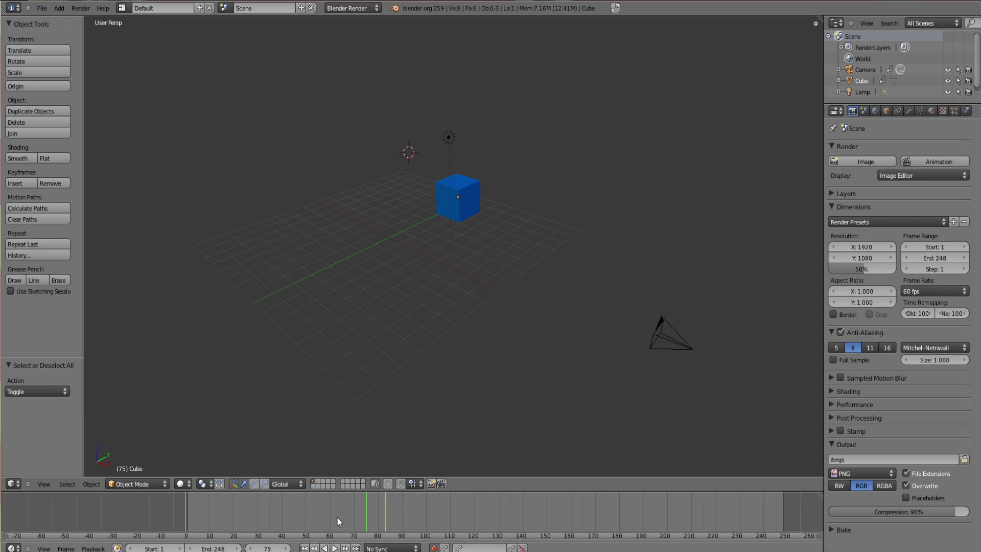
pyautogui.moveTo(336, 516); pyautogui.dragTo(246, 511)
pyautogui.click(40, 484)
pyautogui.click(51, 446)
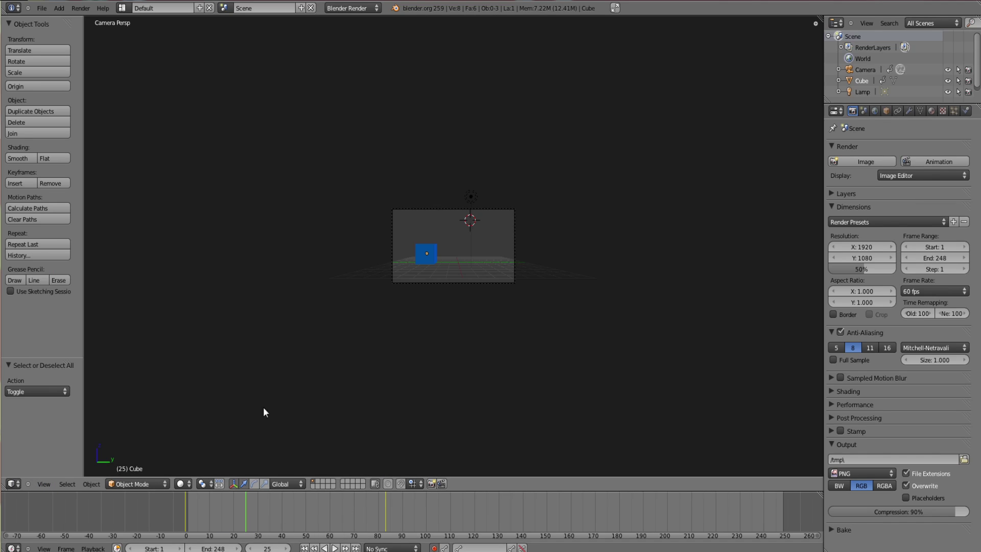
pyautogui.scroll(5, 306, 394)
pyautogui.moveTo(212, 509); pyautogui.dragTo(182, 514)
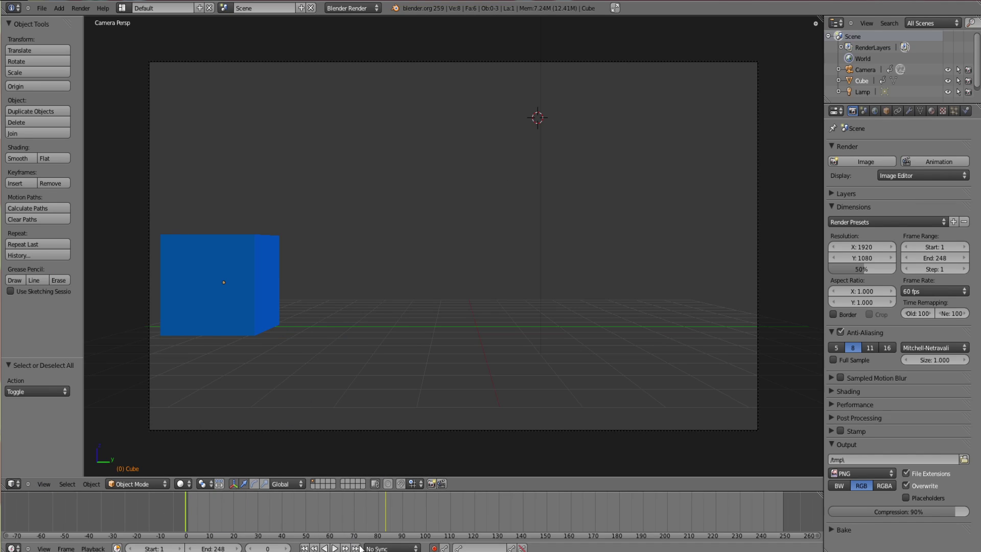
pyautogui.click(335, 547)
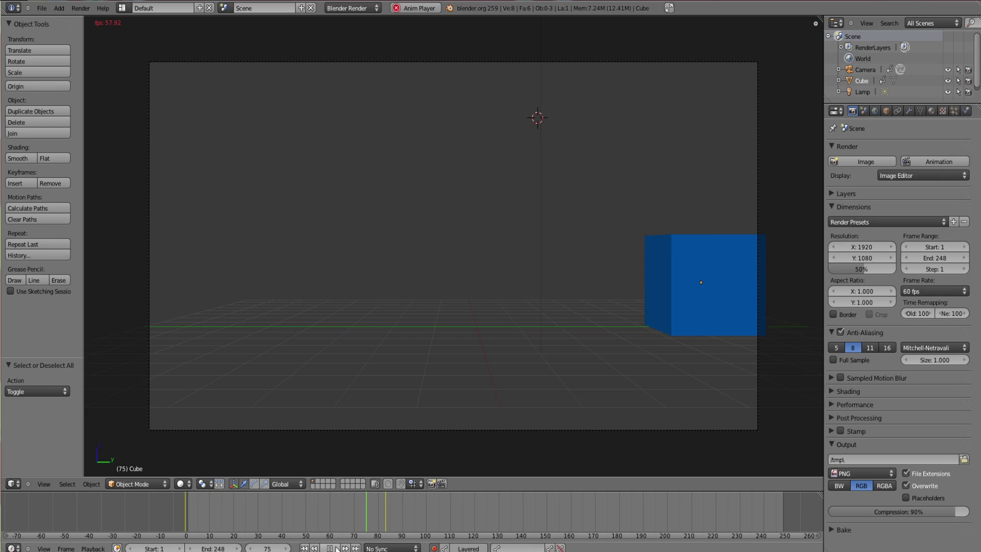
pyautogui.click(335, 547)
pyautogui.moveTo(210, 511); pyautogui.dragTo(188, 513)
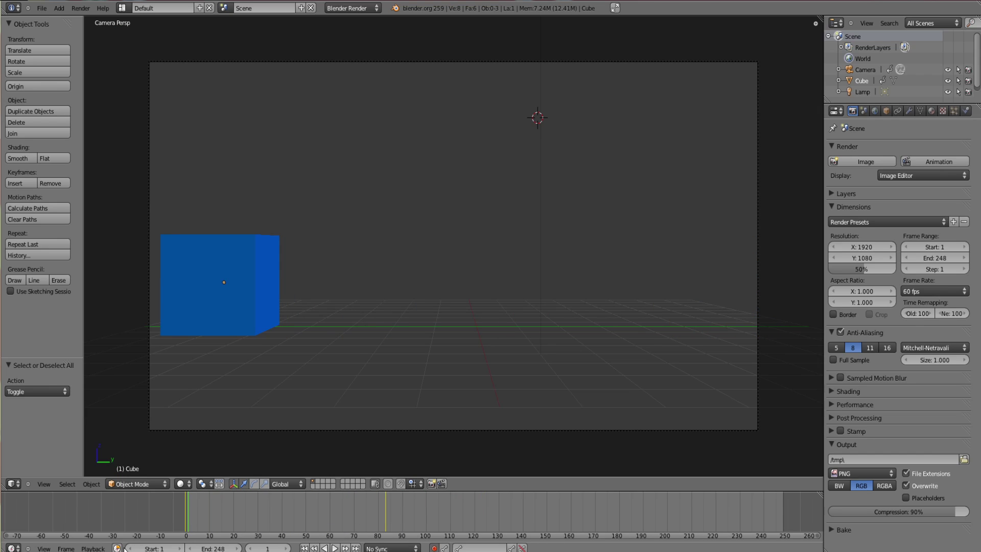
# - Leave the camera view and set the animation's end frame to 83
pyautogui.moveTo(372, 363); pyautogui.dragTo(483, 345, button='middle')
pyautogui.scroll(-5, 422, 379)
pyautogui.scroll(4, 418, 333)
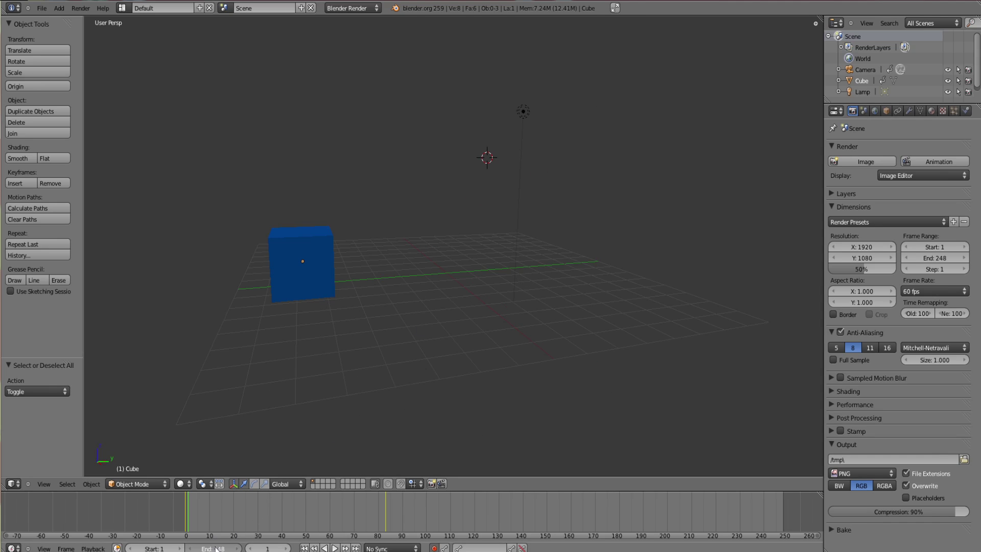
pyautogui.moveTo(211, 548)
pyautogui.mouseDown()
pyautogui.moveTo(172, 546)
pyautogui.moveTo(184, 548)
pyautogui.mouseUp()
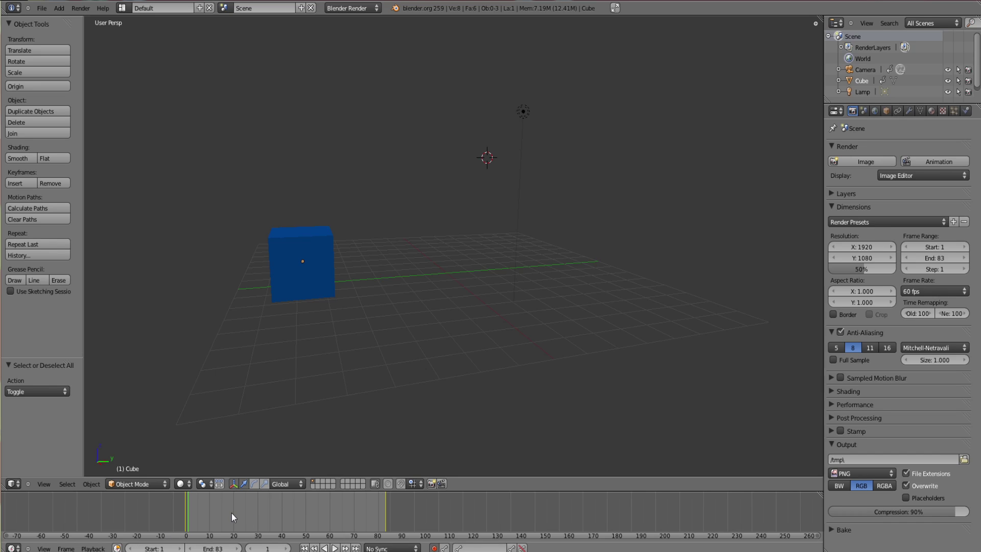
# - Play the shortened animation from the start, stop it and scrub to frame 60
pyautogui.moveTo(232, 513); pyautogui.dragTo(166, 517)
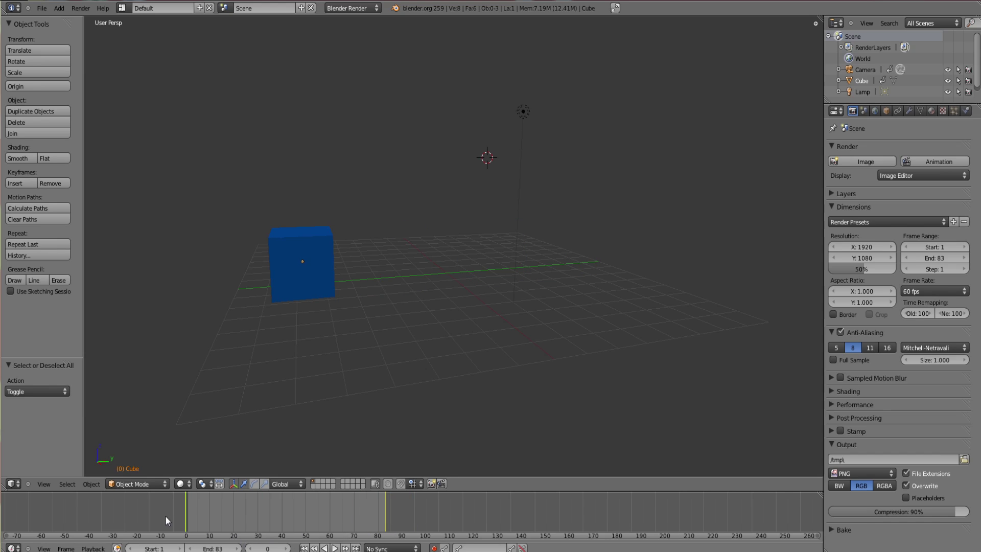
pyautogui.click(336, 548)
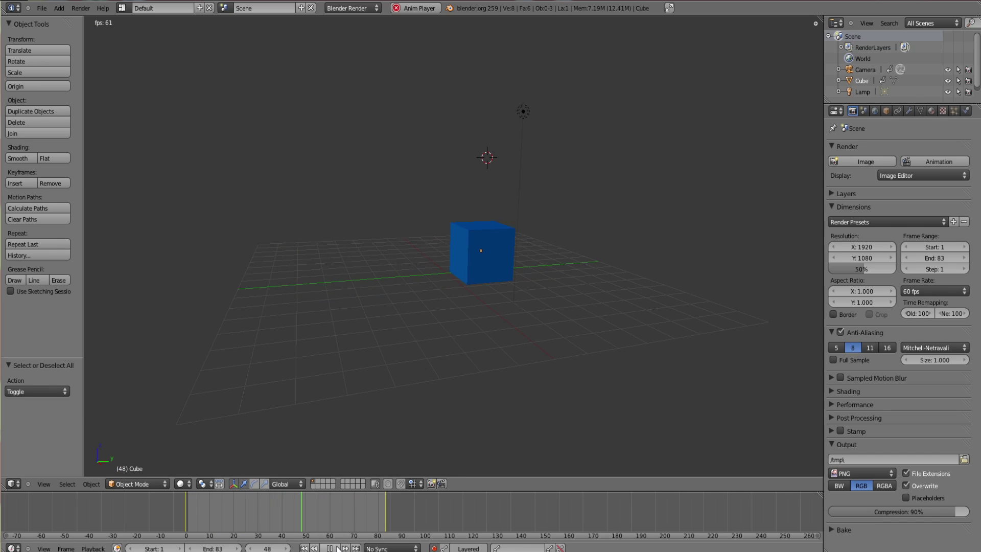
pyautogui.click(335, 548)
pyautogui.moveTo(308, 509); pyautogui.dragTo(330, 514)
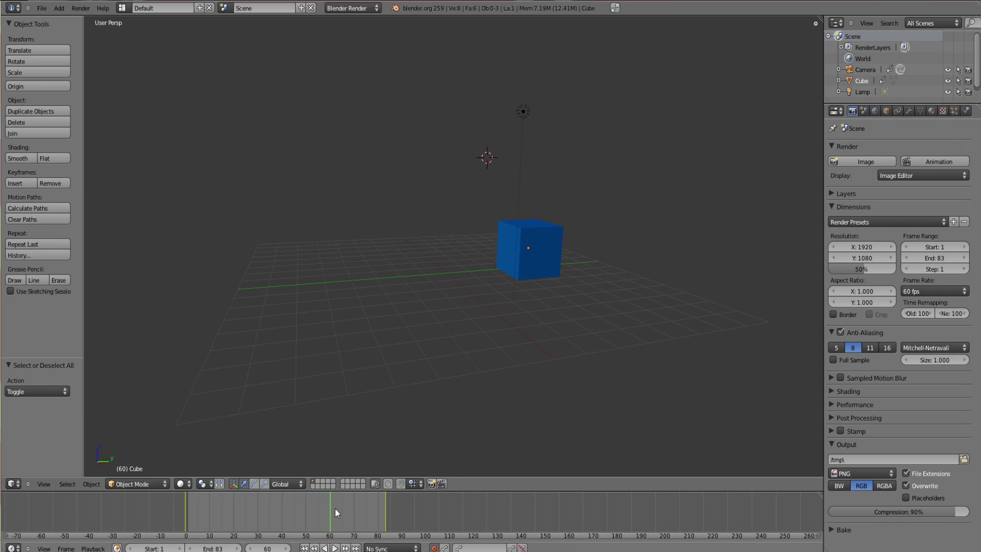
# - Set the render's anti-aliasing samples to 16
pyautogui.scroll(-2, 563, 293)
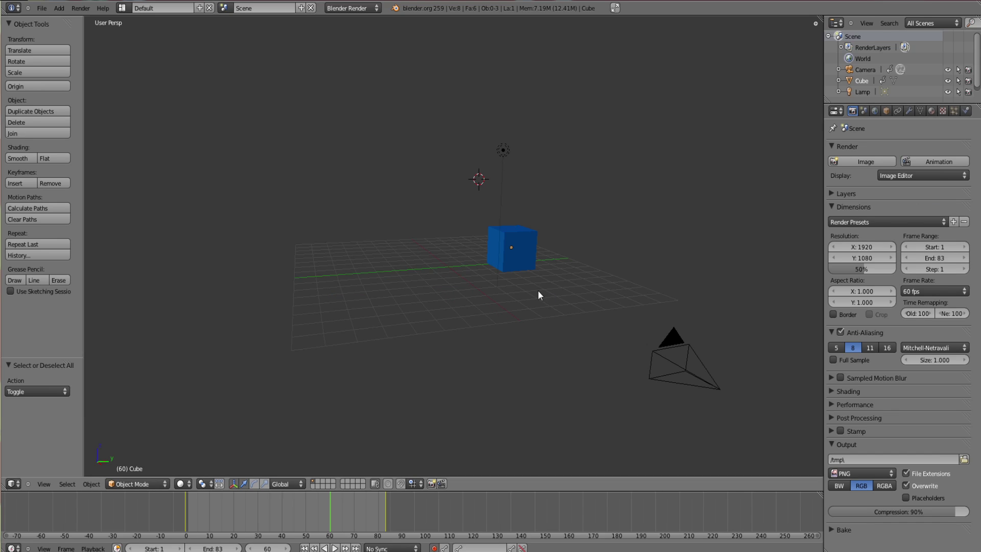
pyautogui.moveTo(538, 295); pyautogui.dragTo(668, 282, button='middle')
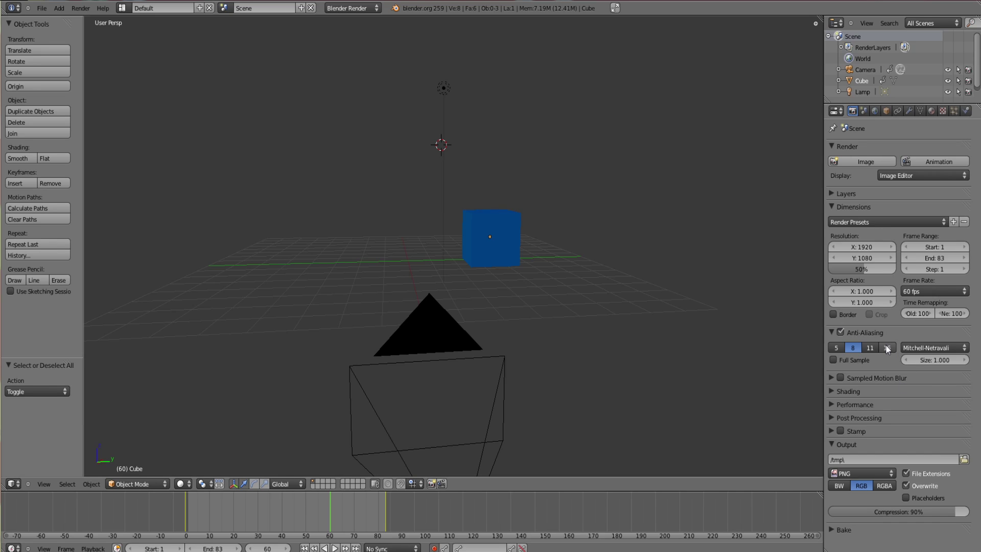
pyautogui.click(868, 334)
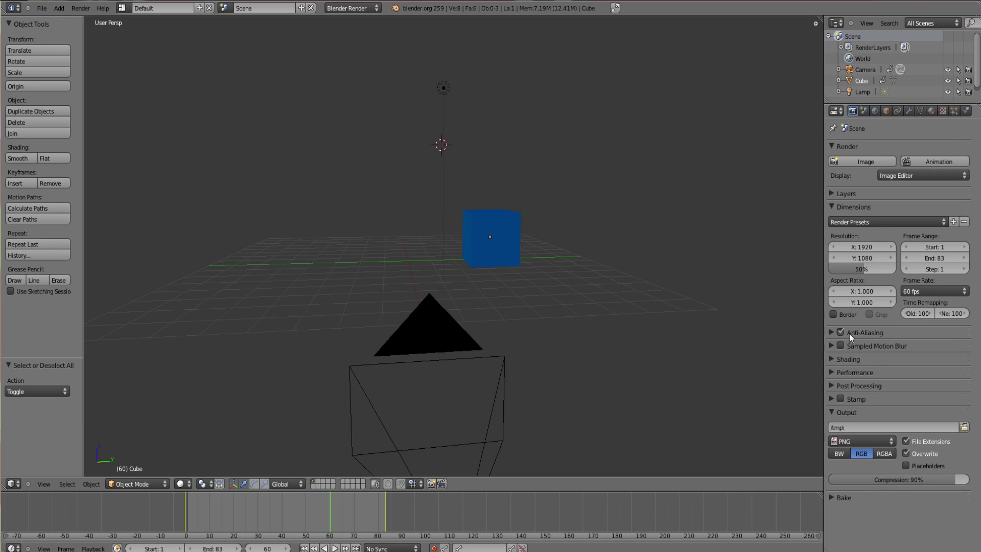
pyautogui.click(830, 331)
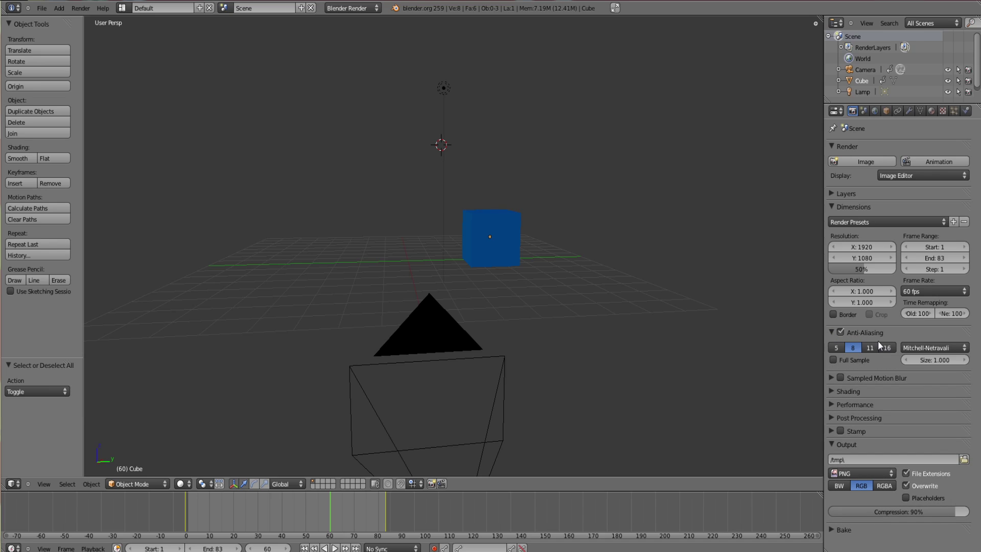
pyautogui.click(887, 347)
# - Examine the Sampled Motion Blur and Shading render settings, leaving motion blur disabled
pyautogui.click(831, 378)
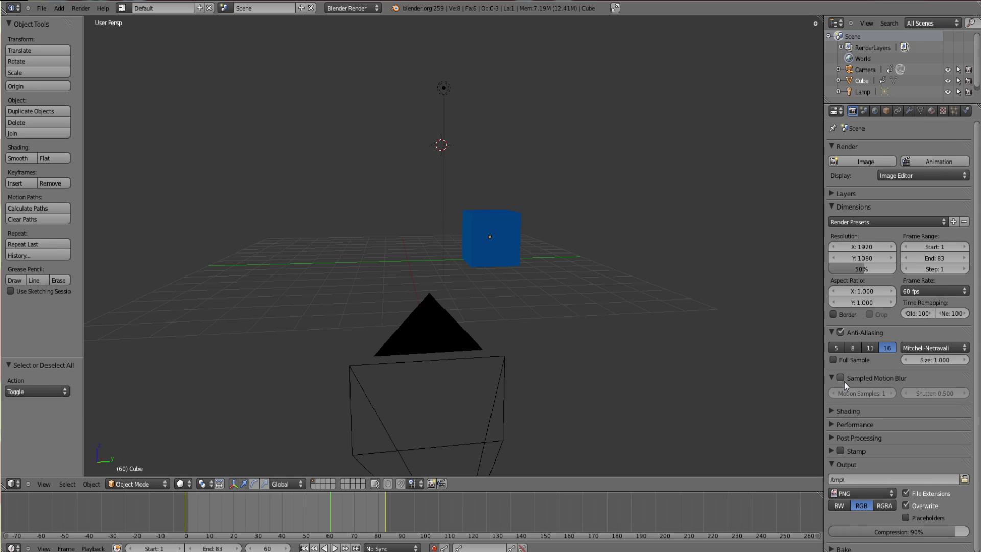
pyautogui.click(841, 377)
pyautogui.click(839, 377)
pyautogui.click(832, 378)
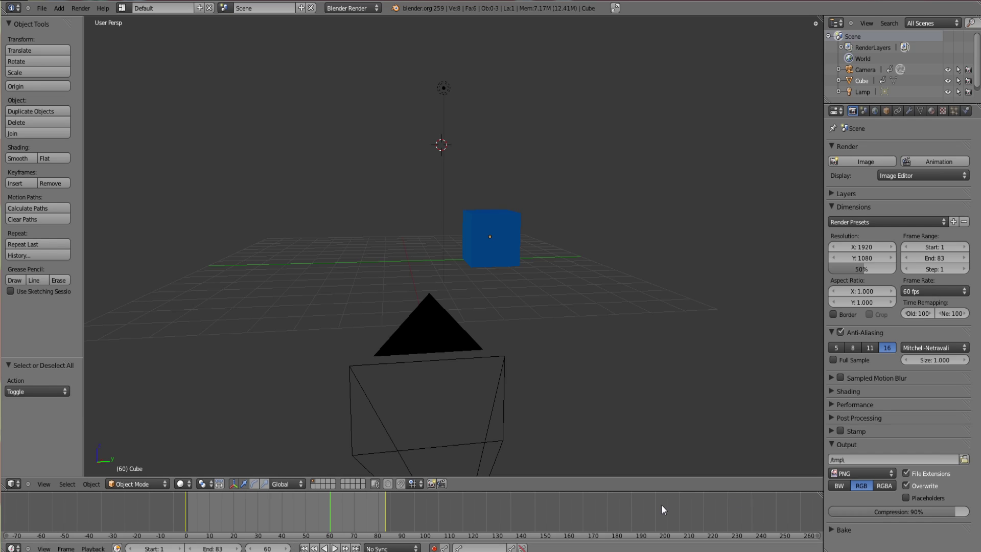
pyautogui.click(830, 389)
pyautogui.click(830, 390)
# - Set the render resolution scale to 100% and the output file to "tutorial animation" in the Blender stuff folder
pyautogui.moveTo(866, 267); pyautogui.dragTo(910, 272)
pyautogui.click(964, 460)
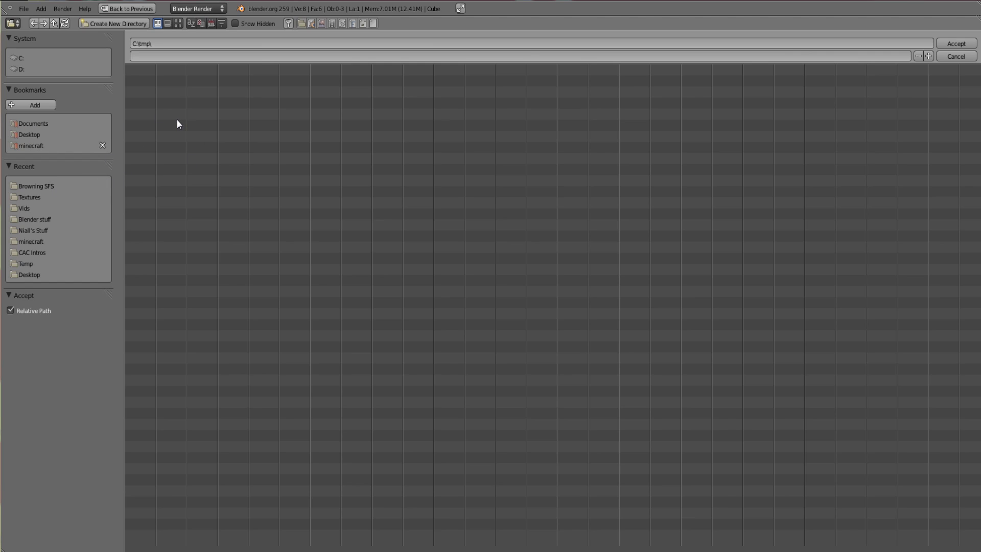
pyautogui.click(32, 220)
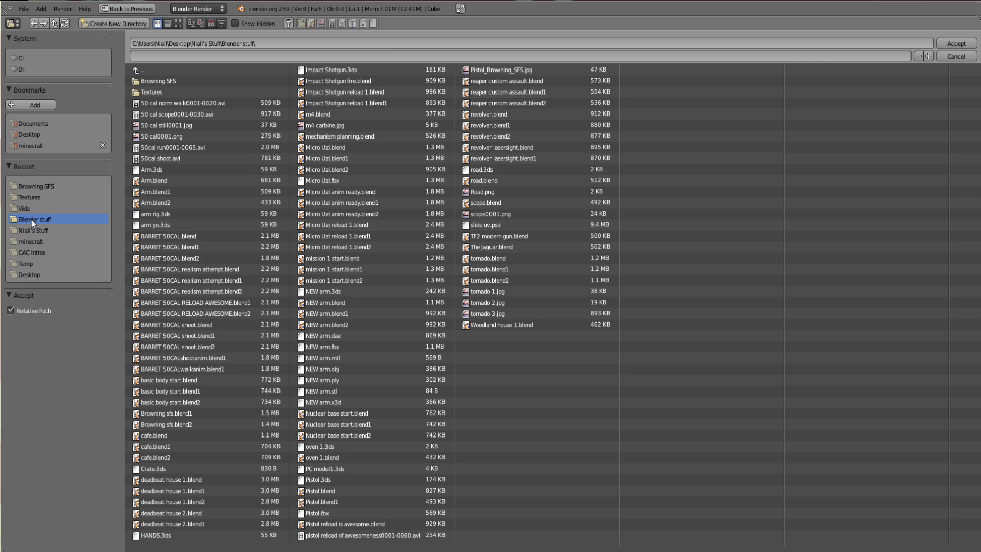
pyautogui.click(199, 55)
pyautogui.write('tutorial animation')
pyautogui.click(956, 43)
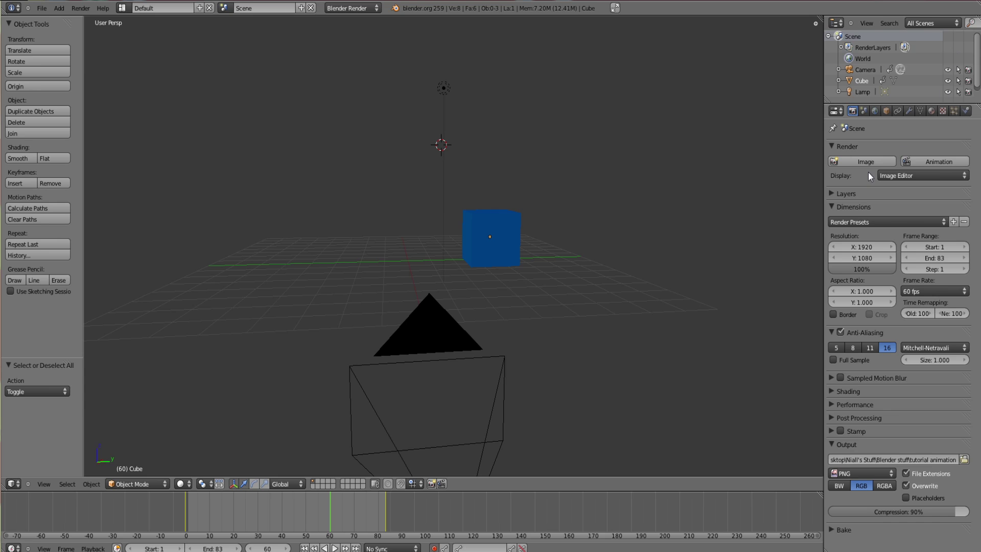
# - Look over the available output file formats and scrub the timeline to the last frame, 83
pyautogui.click(728, 366)
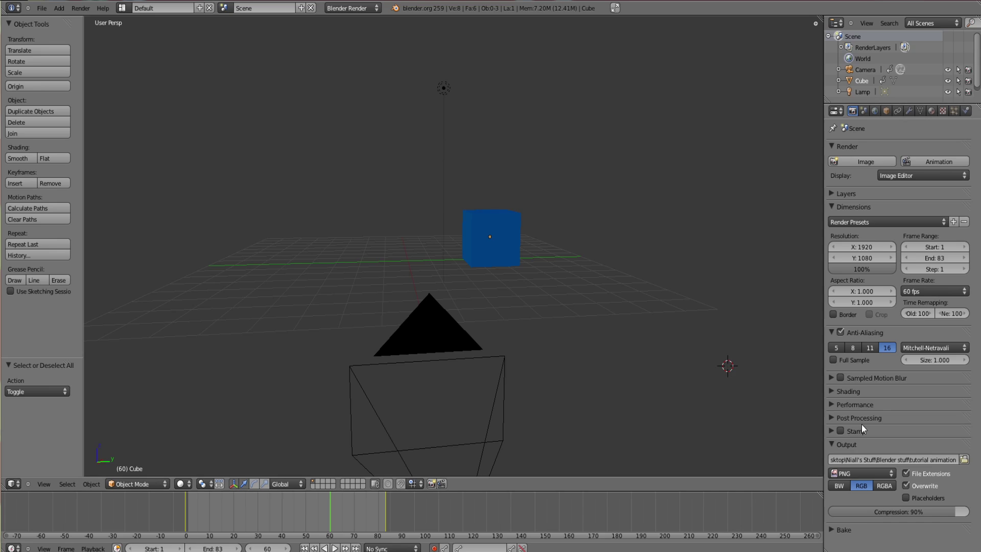
pyautogui.click(888, 473)
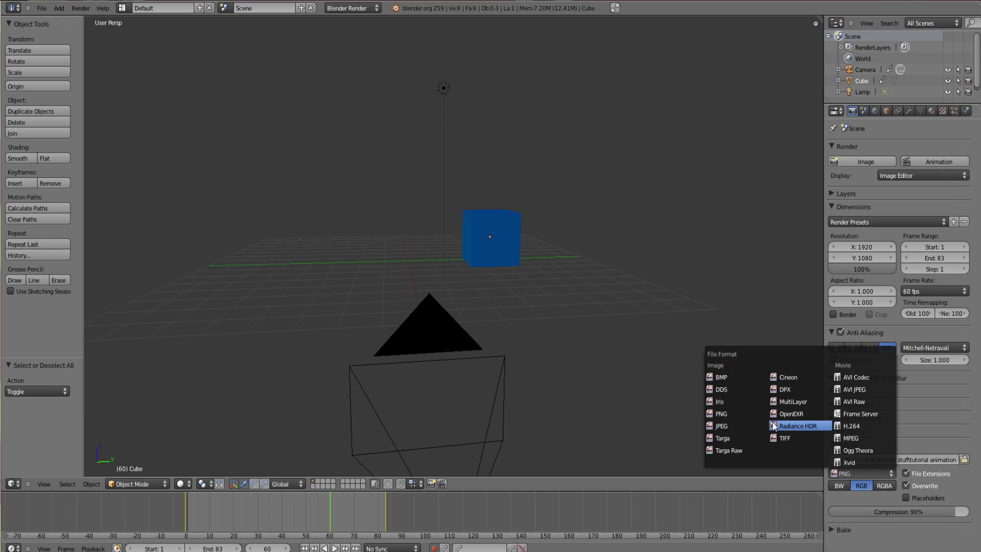
pyautogui.click(735, 311)
pyautogui.click(384, 516)
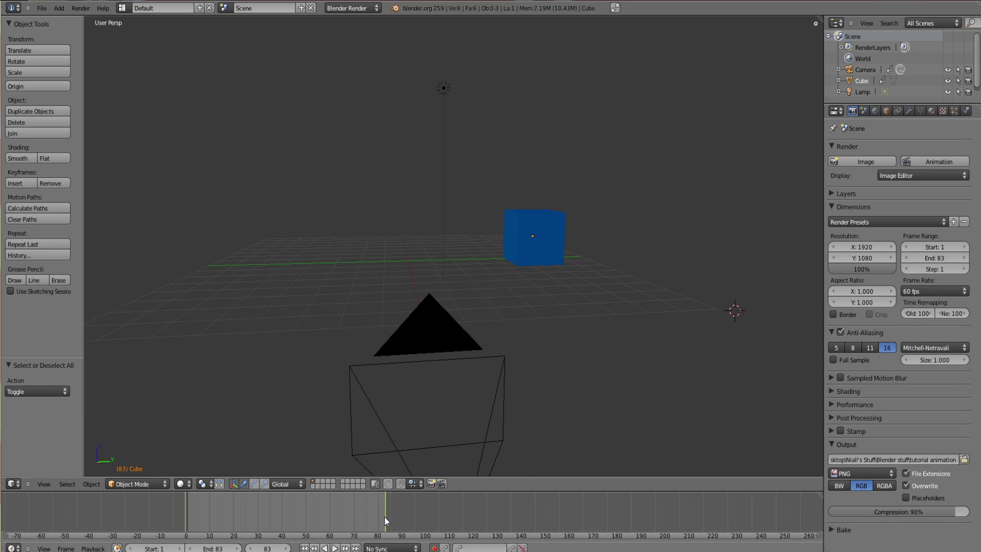
pyautogui.moveTo(384, 517); pyautogui.dragTo(374, 518)
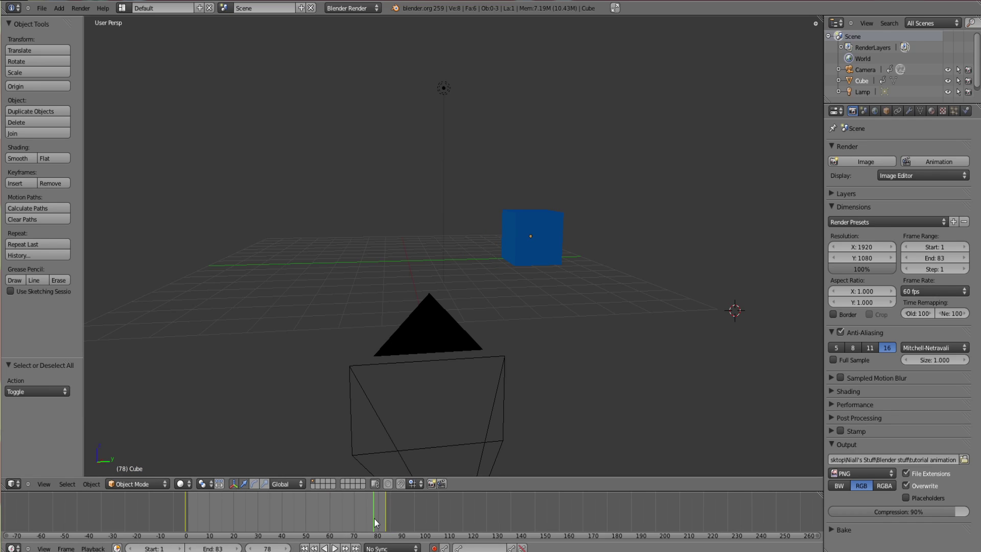
pyautogui.click(860, 472)
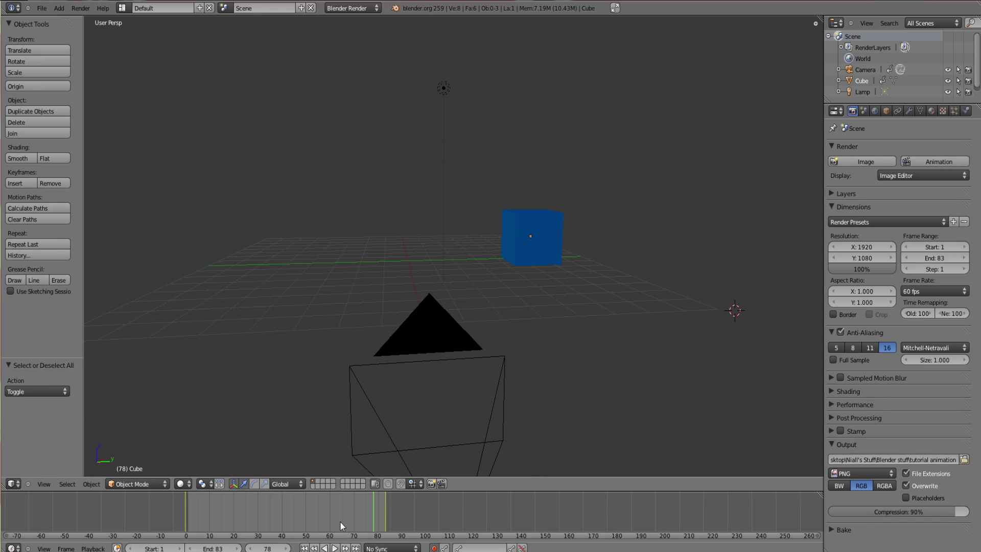
pyautogui.moveTo(340, 522); pyautogui.dragTo(385, 519)
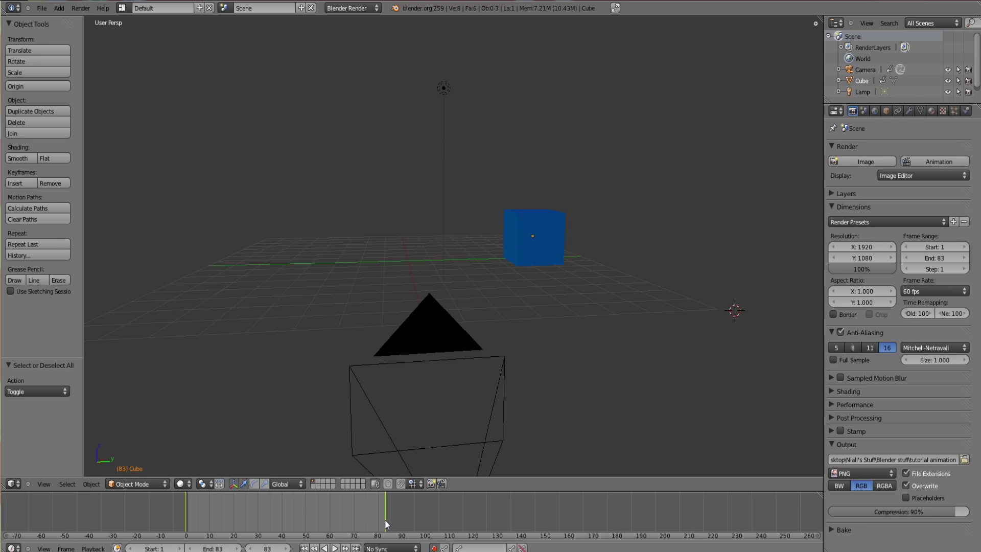
# - Set the render output's file format to the H.264 movie format
pyautogui.click(787, 363)
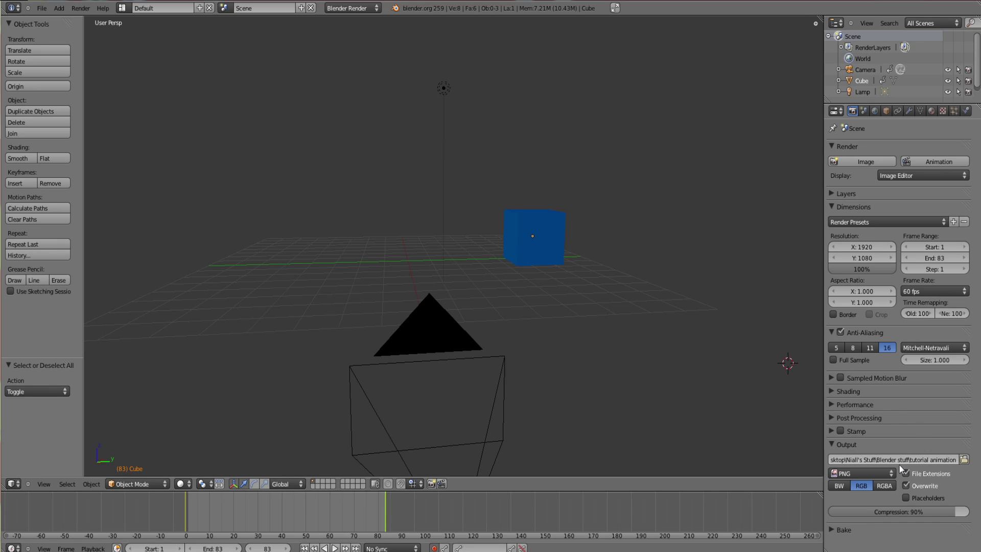
pyautogui.click(888, 472)
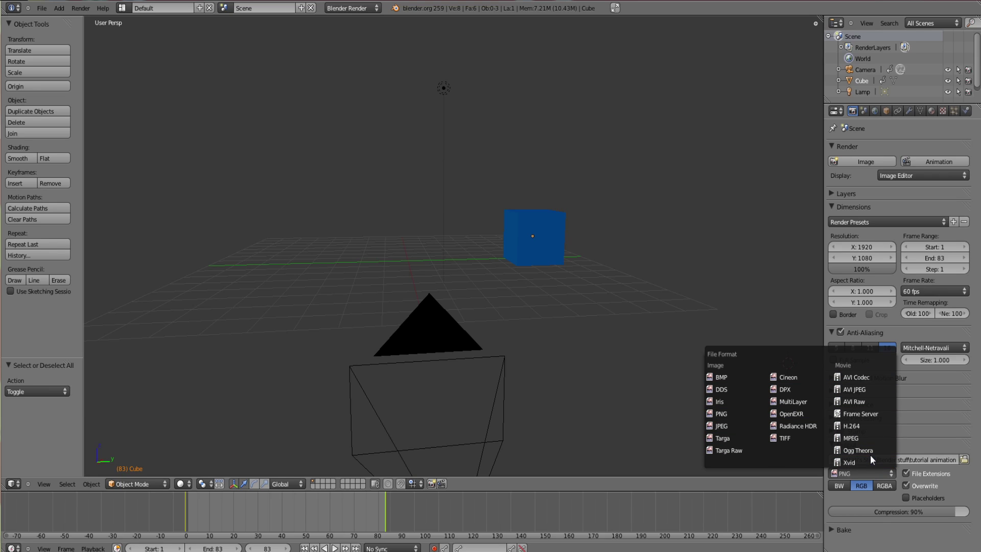
pyautogui.click(869, 427)
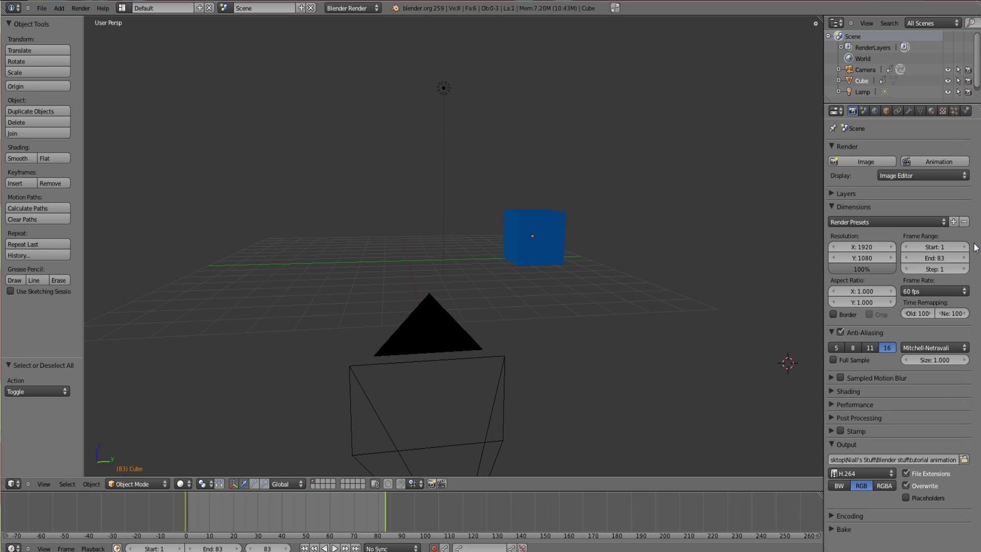
# - Render the full animation from frame 1 to 83 and return to the 3D View
pyautogui.click(915, 161)
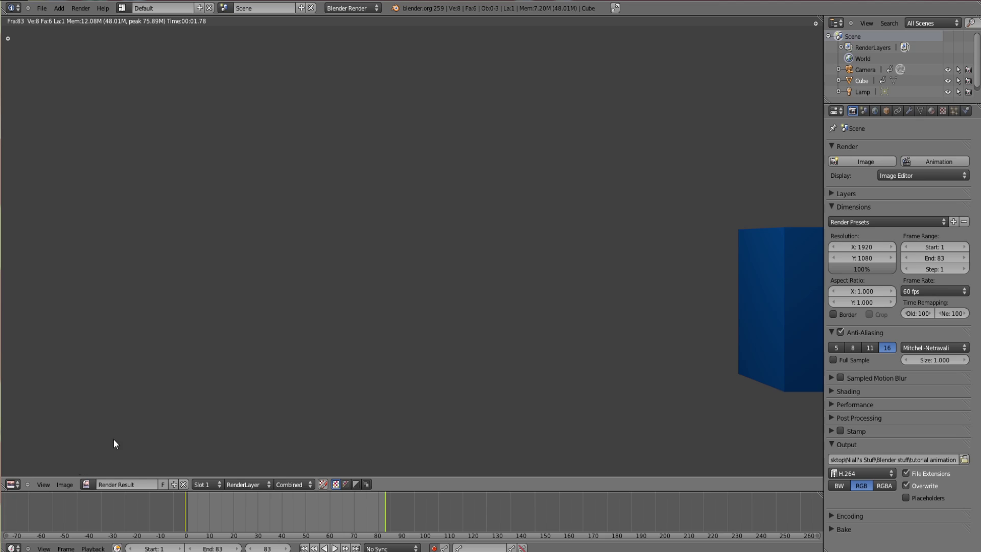
pyautogui.click(16, 485)
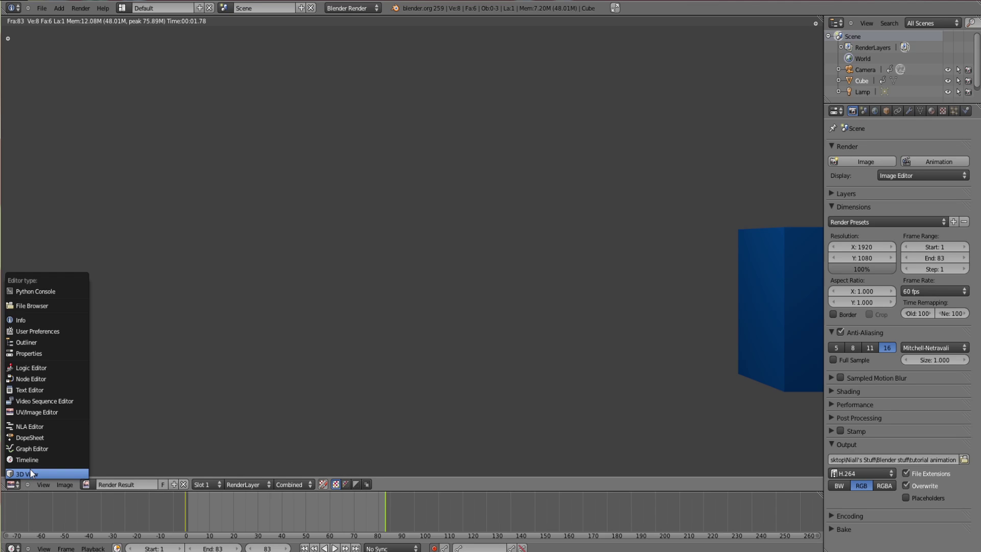
pyautogui.click(31, 470)
pyautogui.scroll(4, 420, 301)
pyautogui.scroll(-5, 538, 310)
pyautogui.moveTo(420, 300); pyautogui.dragTo(510, 310, button='middle')
pyautogui.scroll(4, 529, 308)
pyautogui.scroll(1, 480, 309)
pyautogui.scroll(-1, 480, 310)
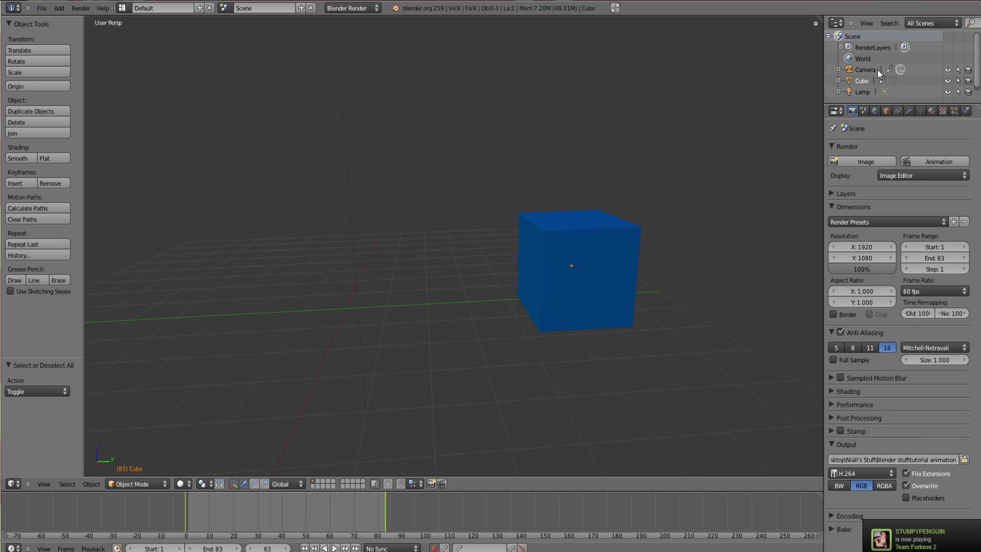